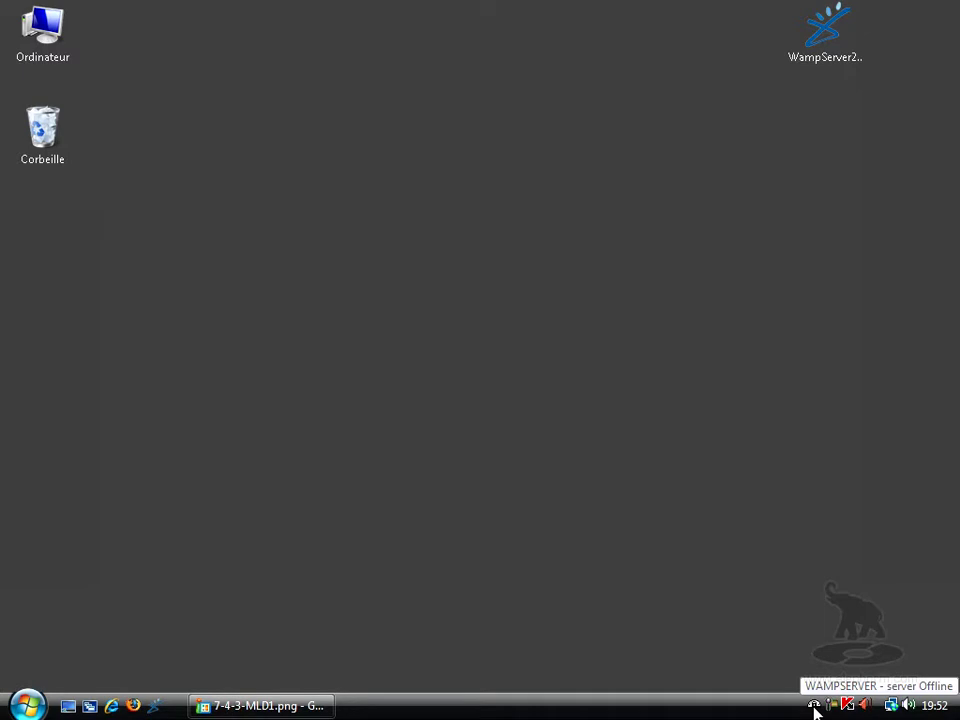
# Open phpMyAdmin from WampServer and create a database named catalogue with the utf8_unicode_ci collation
pyautogui.click(814, 704)
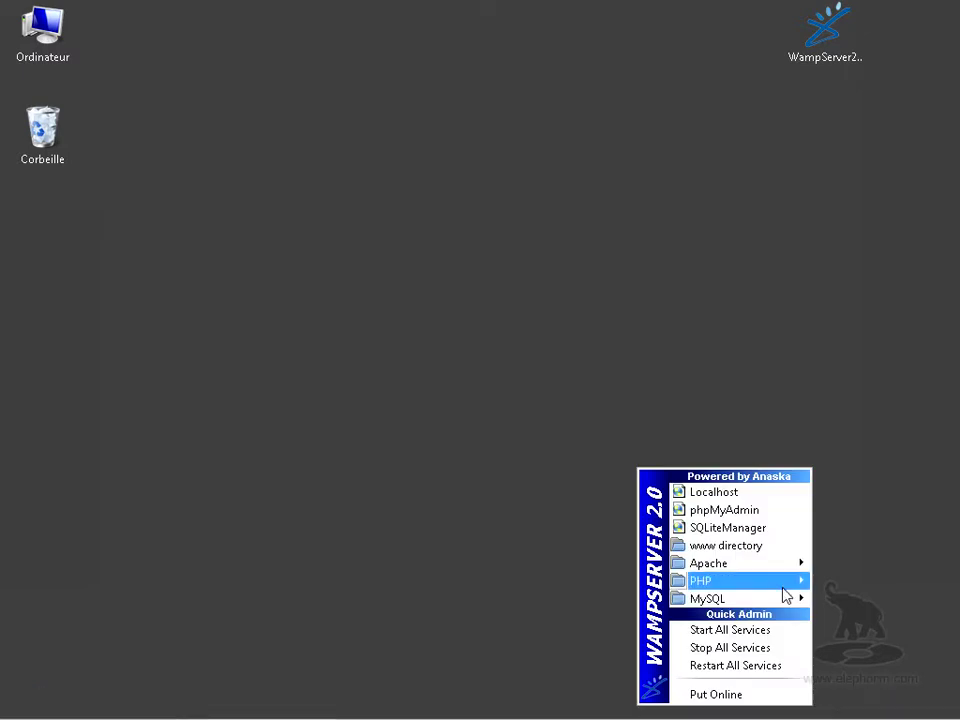
pyautogui.click(765, 518)
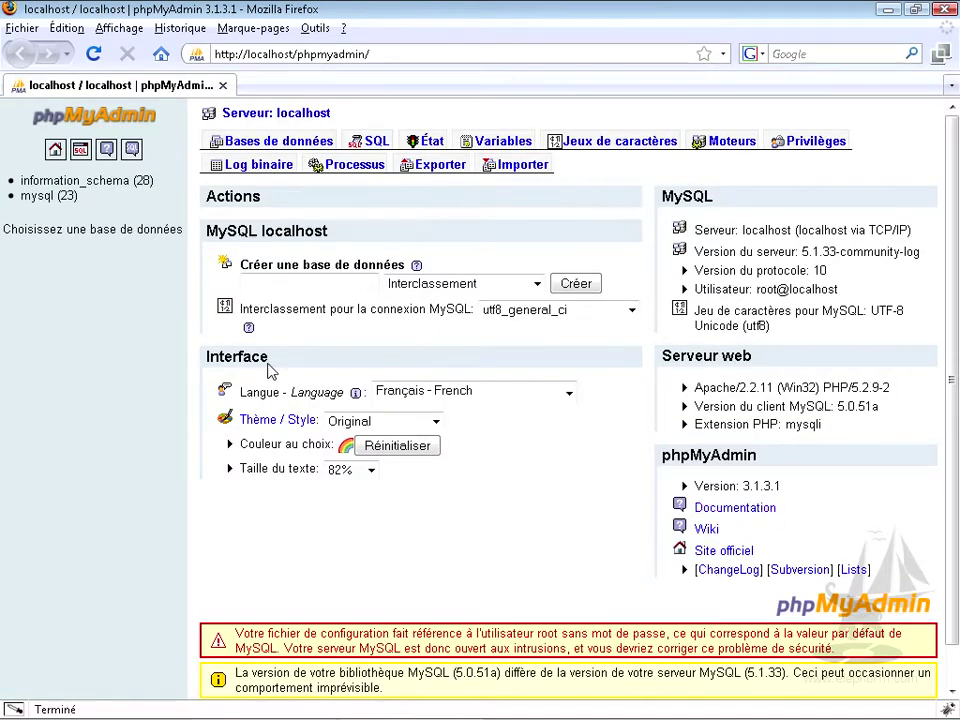
pyautogui.click(262, 280)
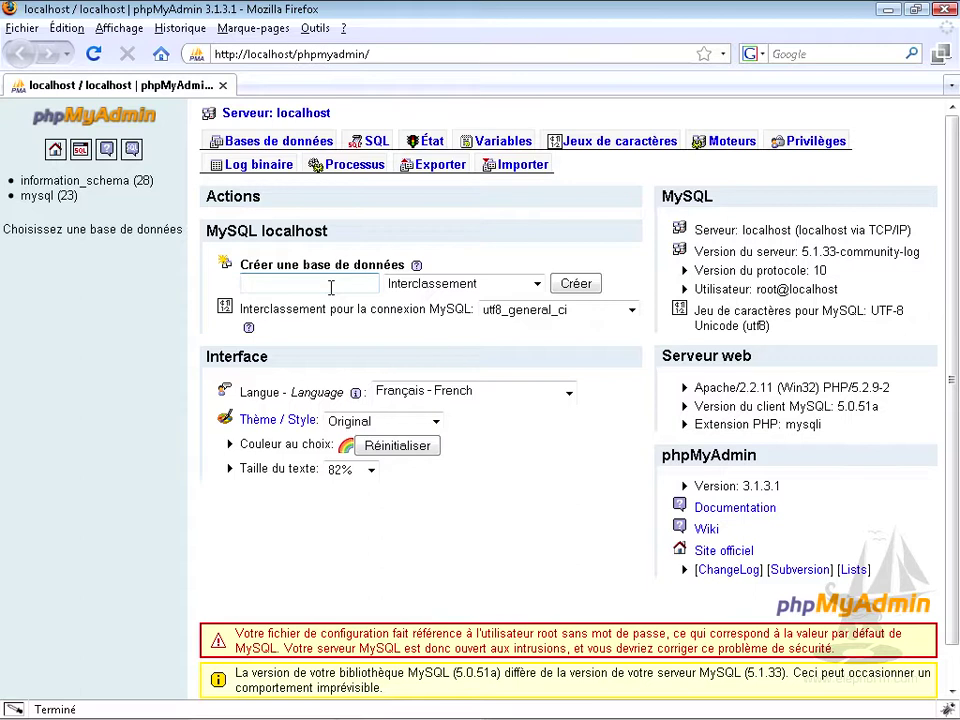
pyautogui.write('cat')
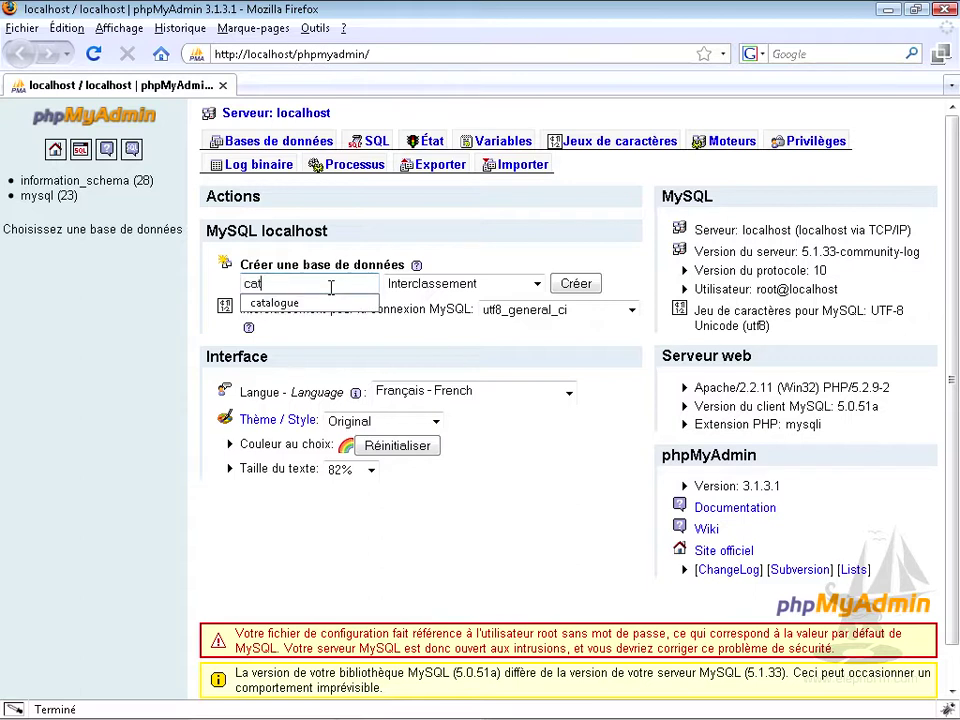
pyautogui.write('alogue')
pyautogui.click(527, 285)
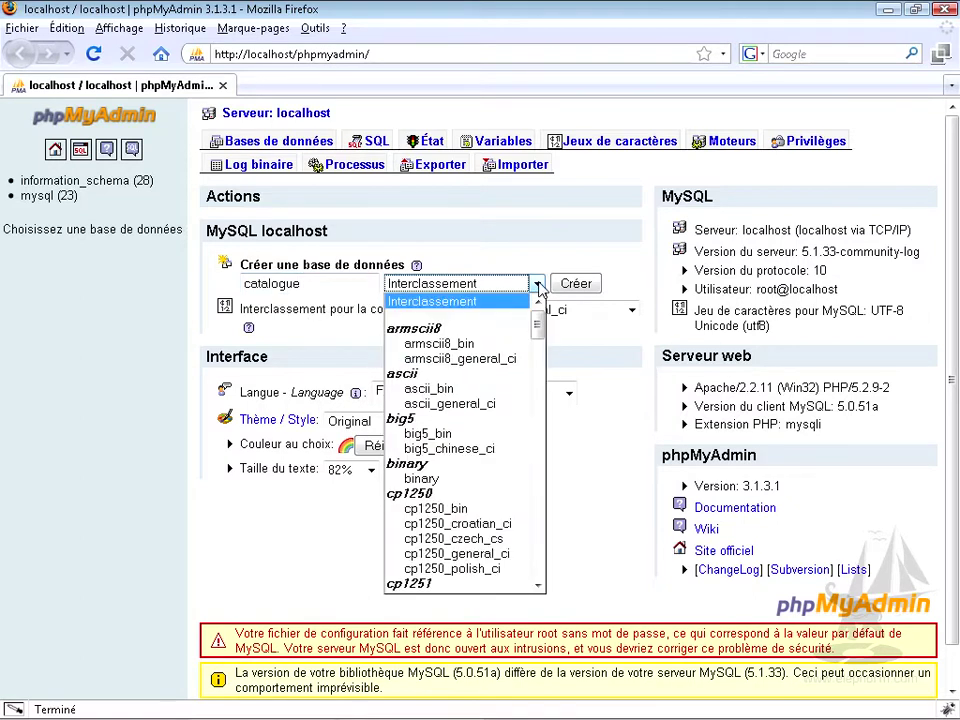
pyautogui.moveTo(538, 326); pyautogui.dragTo(538, 565)
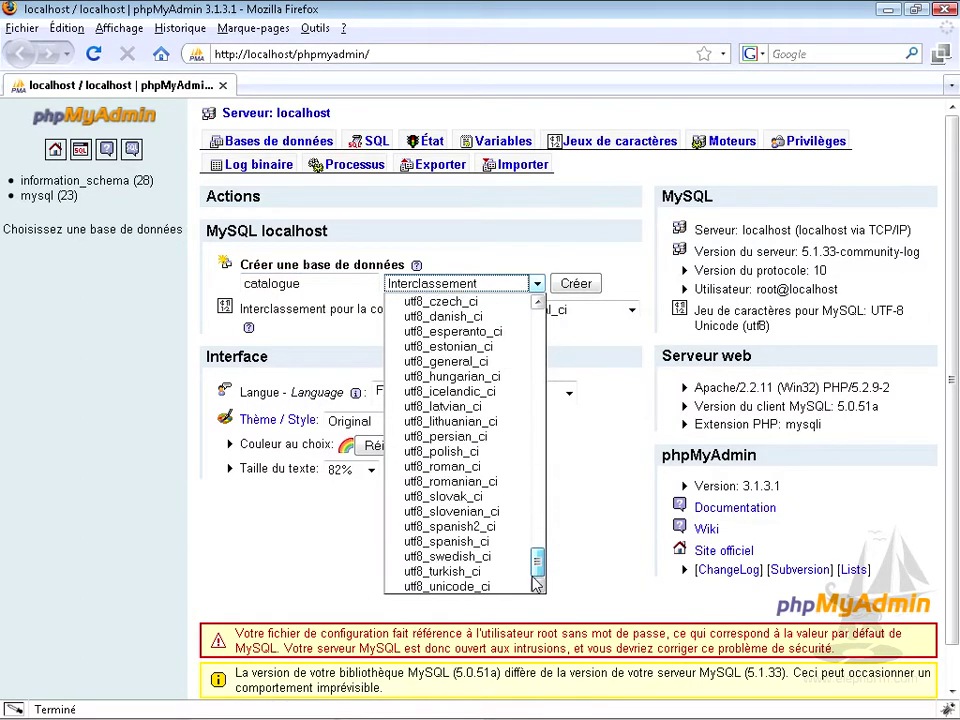
pyautogui.click(470, 584)
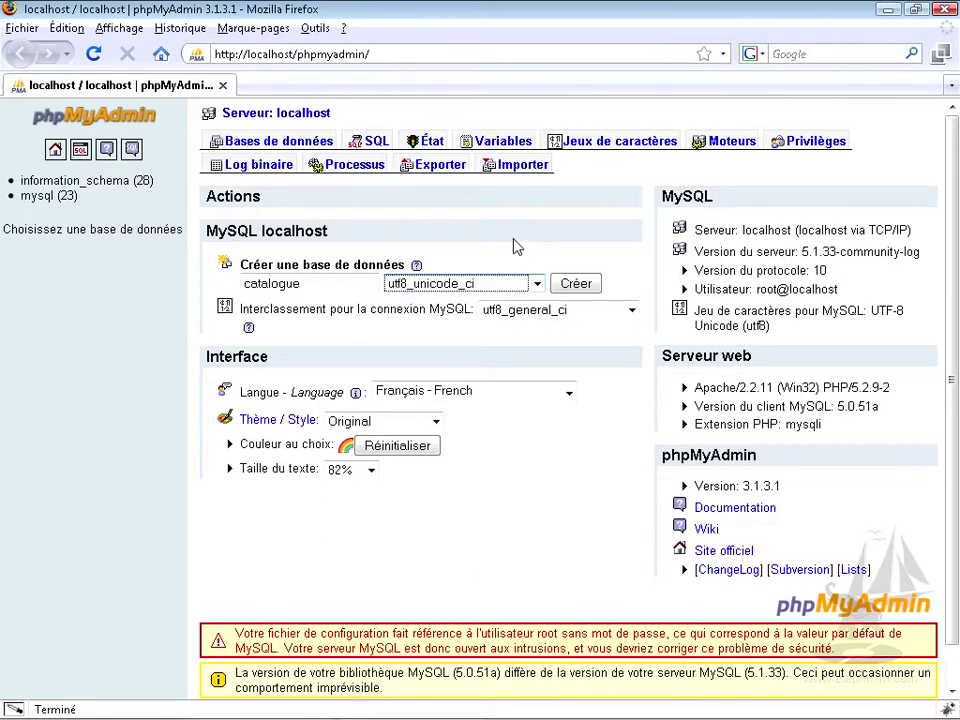
pyautogui.click(577, 284)
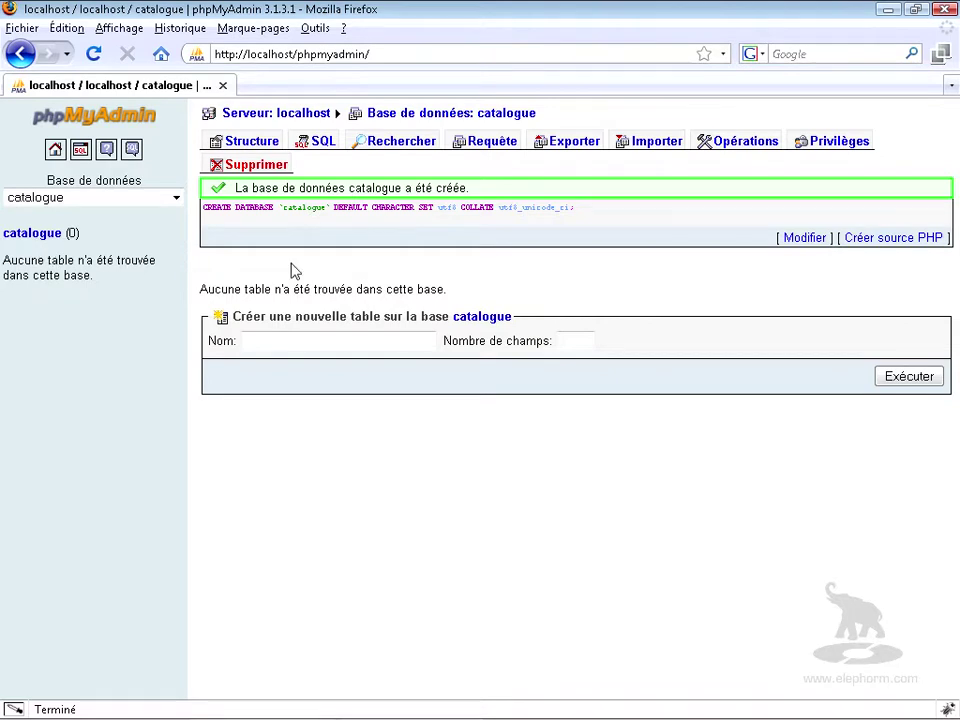
# Create a new table named articles with 4 fields in the catalogue database
pyautogui.click(272, 340)
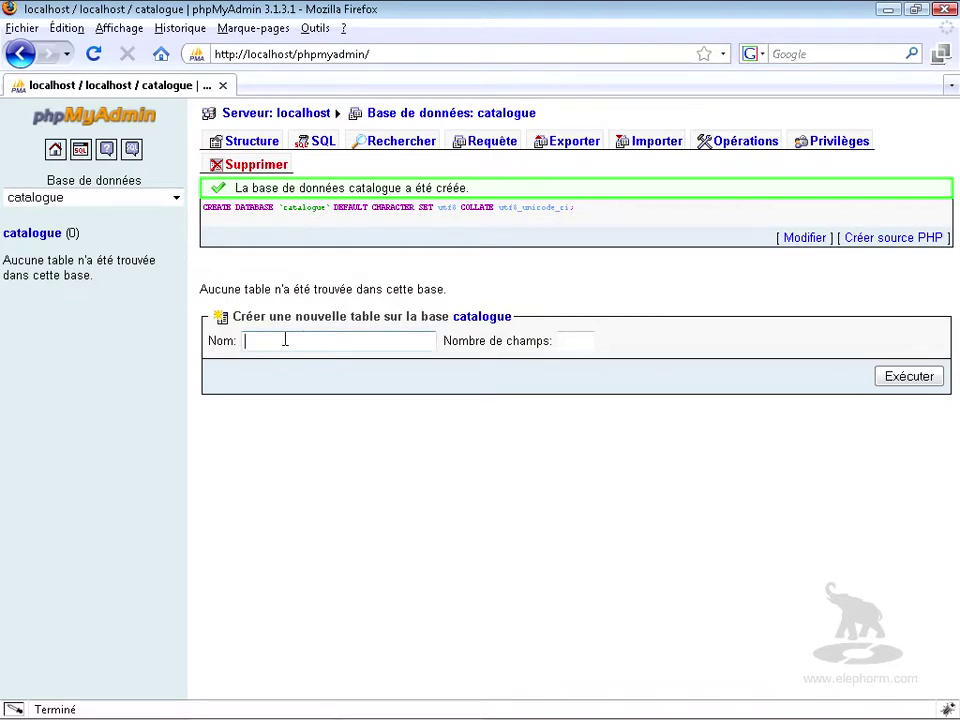
pyautogui.click(263, 343)
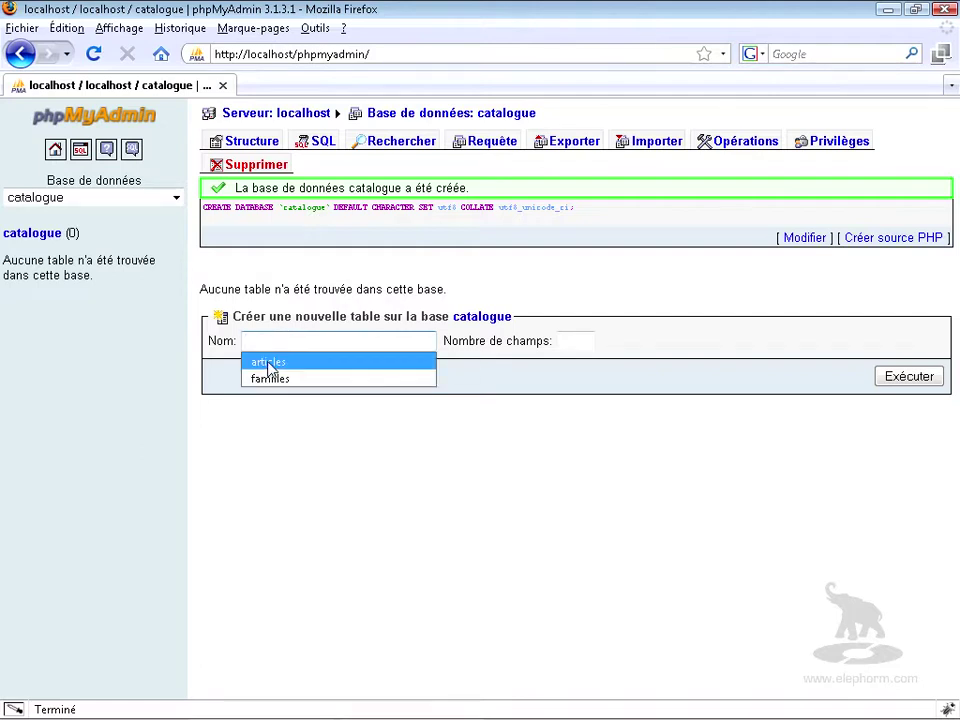
pyautogui.click(263, 341)
pyautogui.write('article')
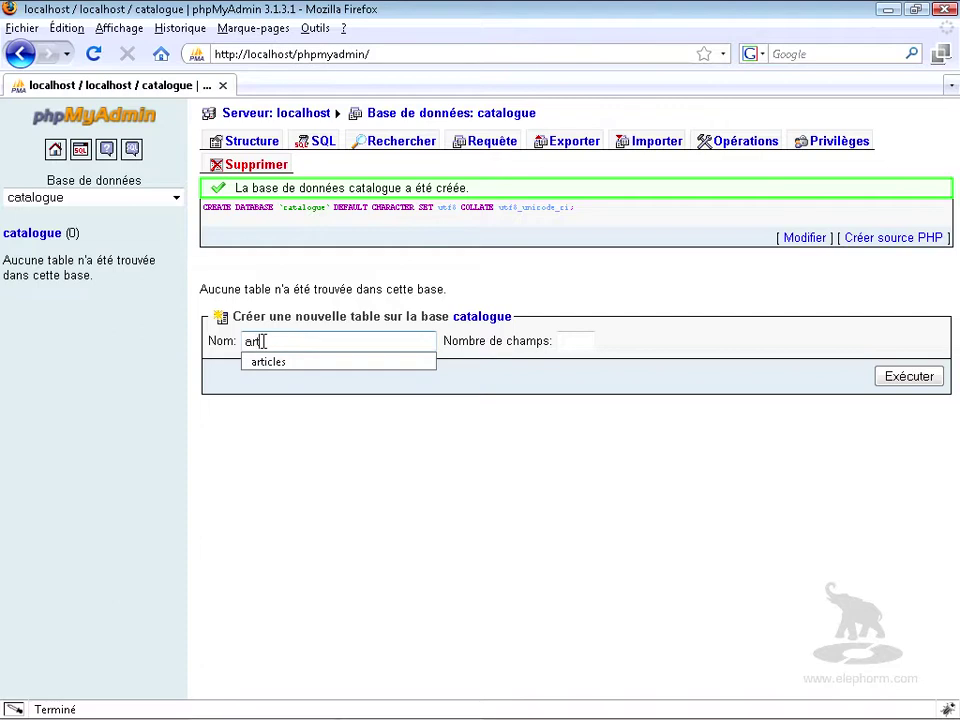
pyautogui.write('s')
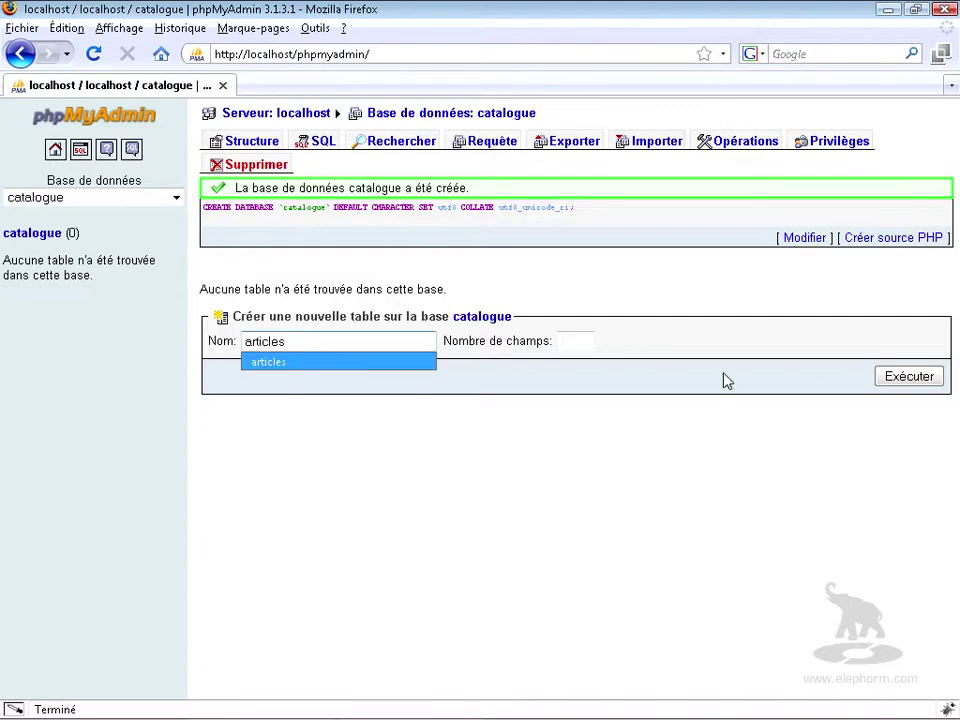
pyautogui.click(563, 341)
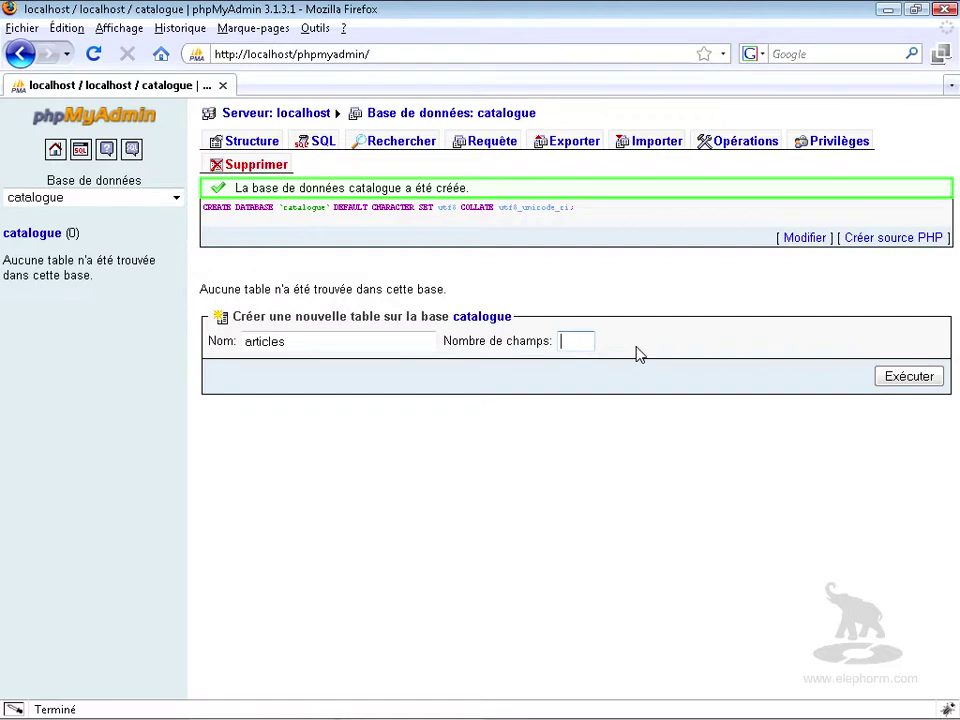
pyautogui.write('4')
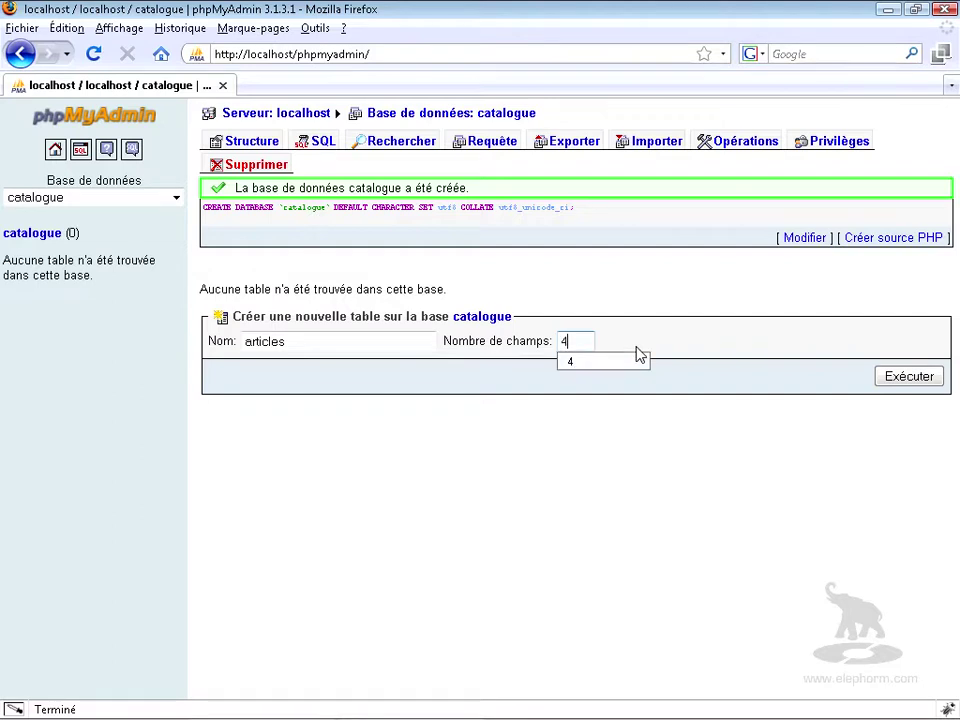
pyautogui.click(892, 376)
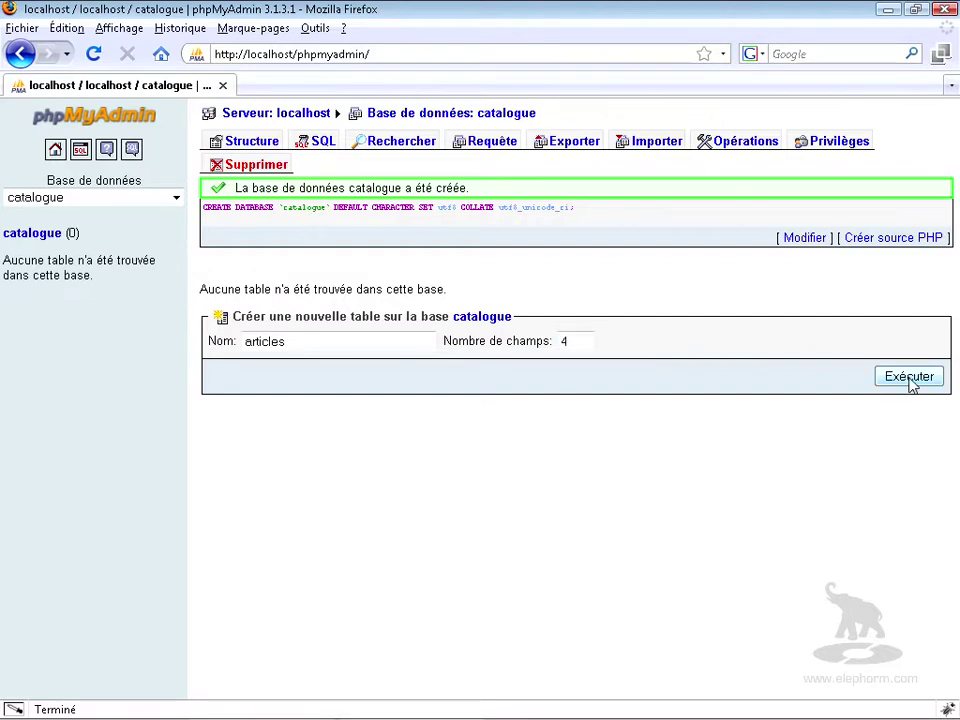
pyautogui.click(892, 376)
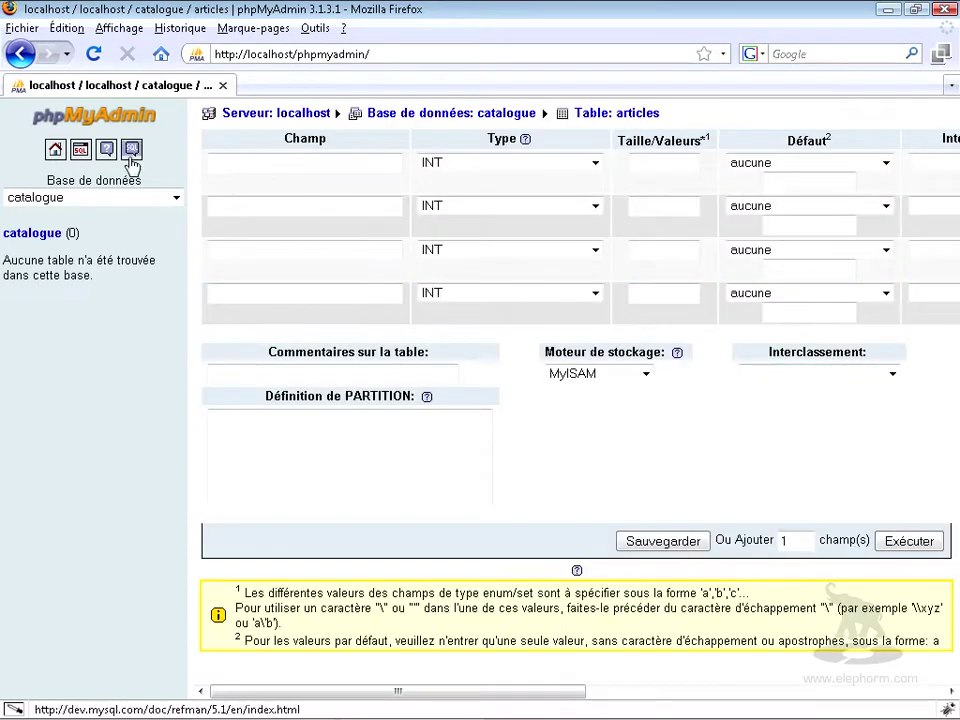
# Name the four fields of the articles table reference, prix, description and famillesID
pyautogui.click(274, 163)
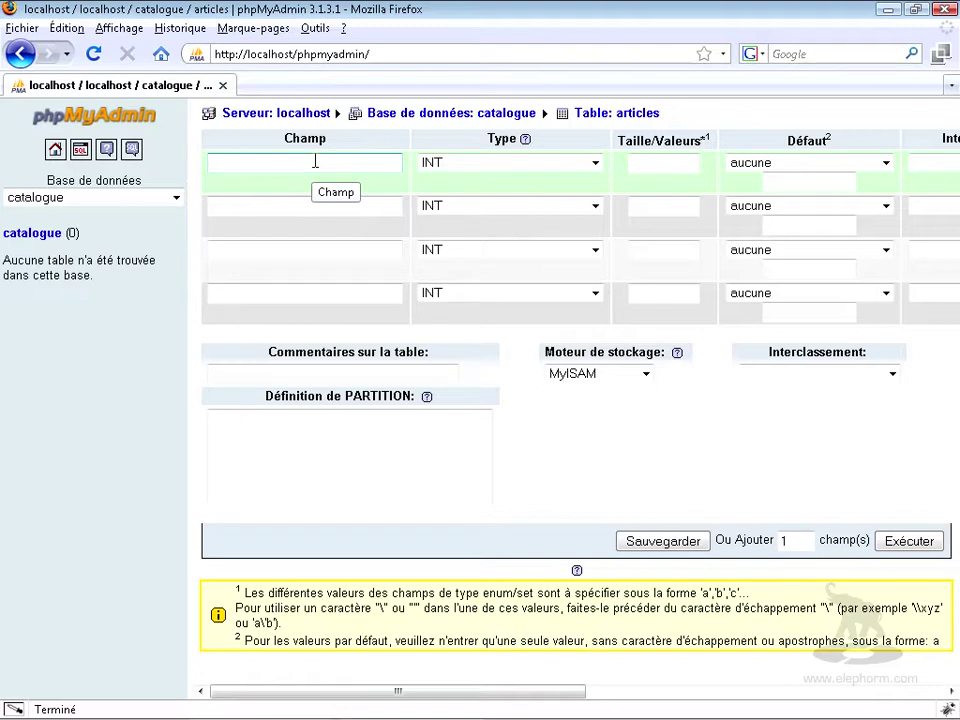
pyautogui.write('reference')
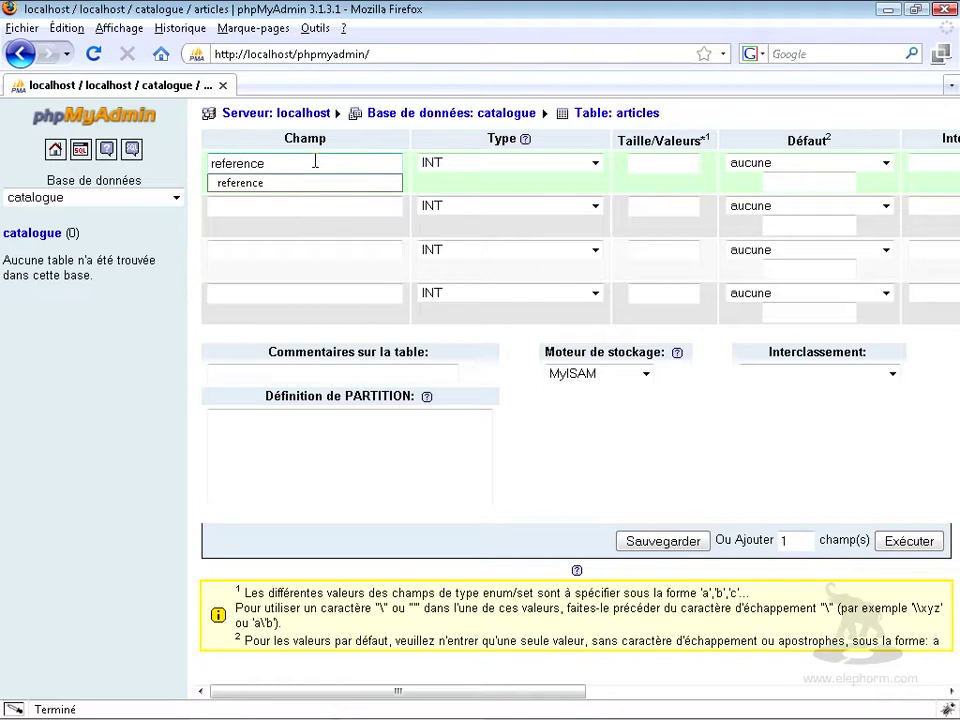
pyautogui.click(282, 208)
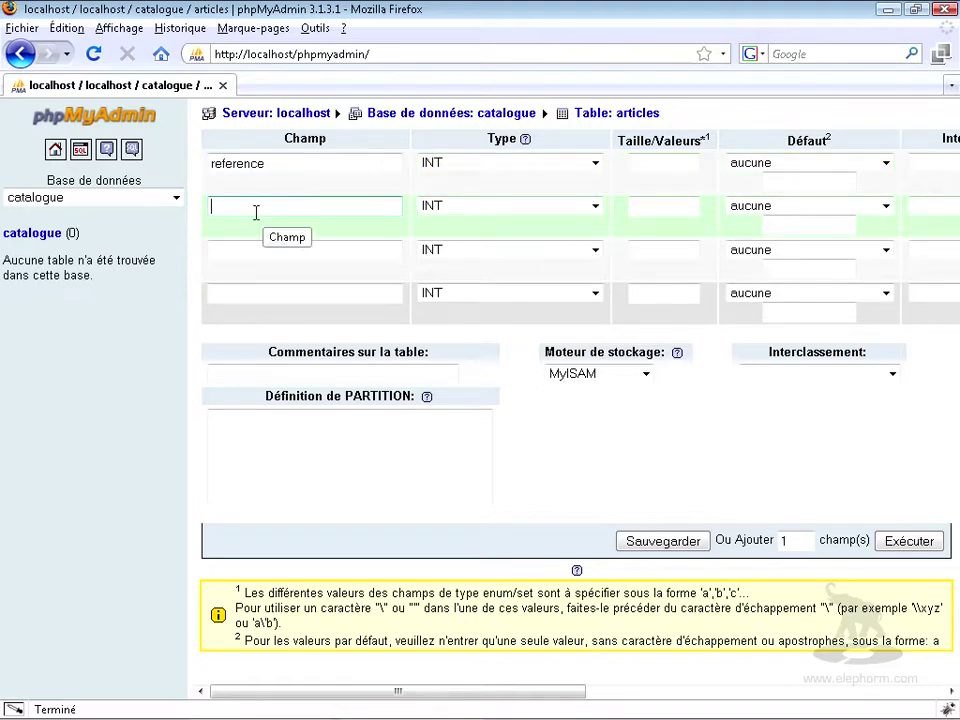
pyautogui.write('pr')
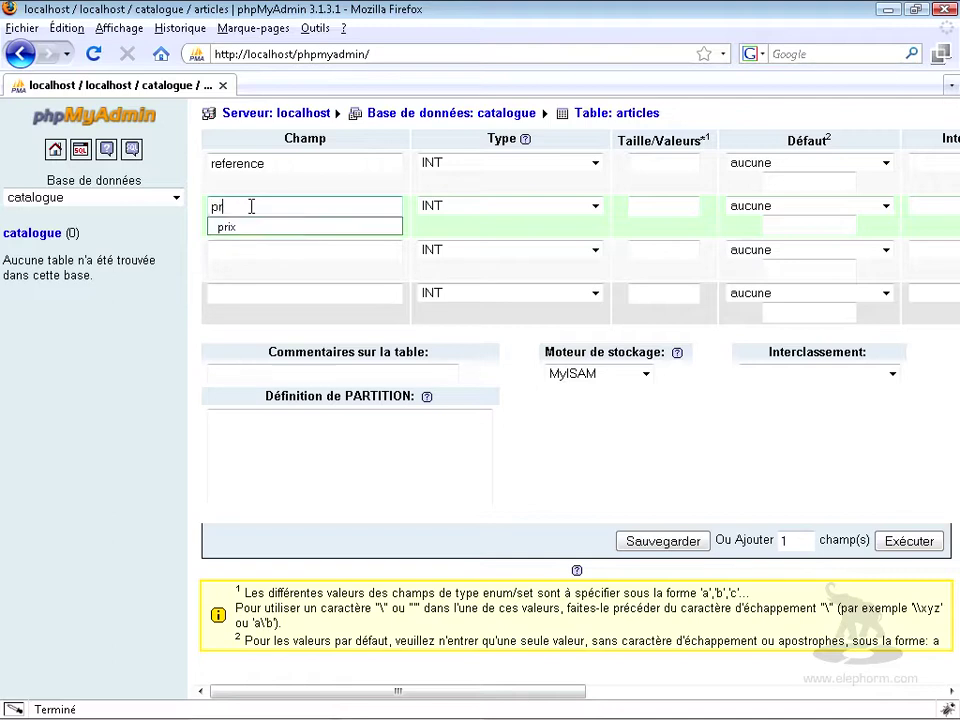
pyautogui.write('ix')
pyautogui.click(248, 251)
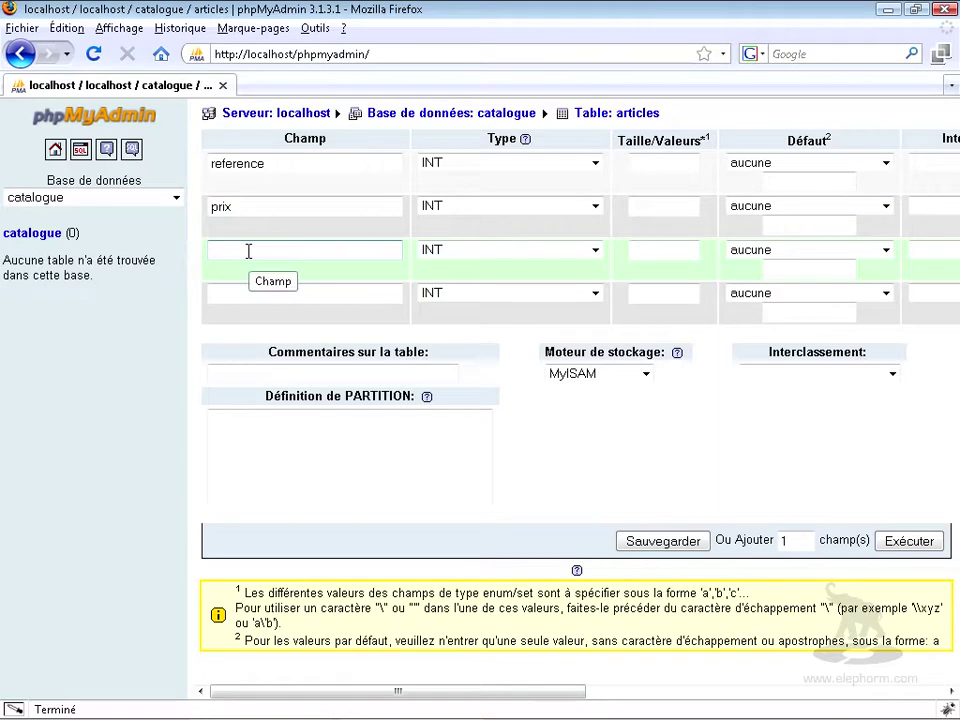
pyautogui.write('des')
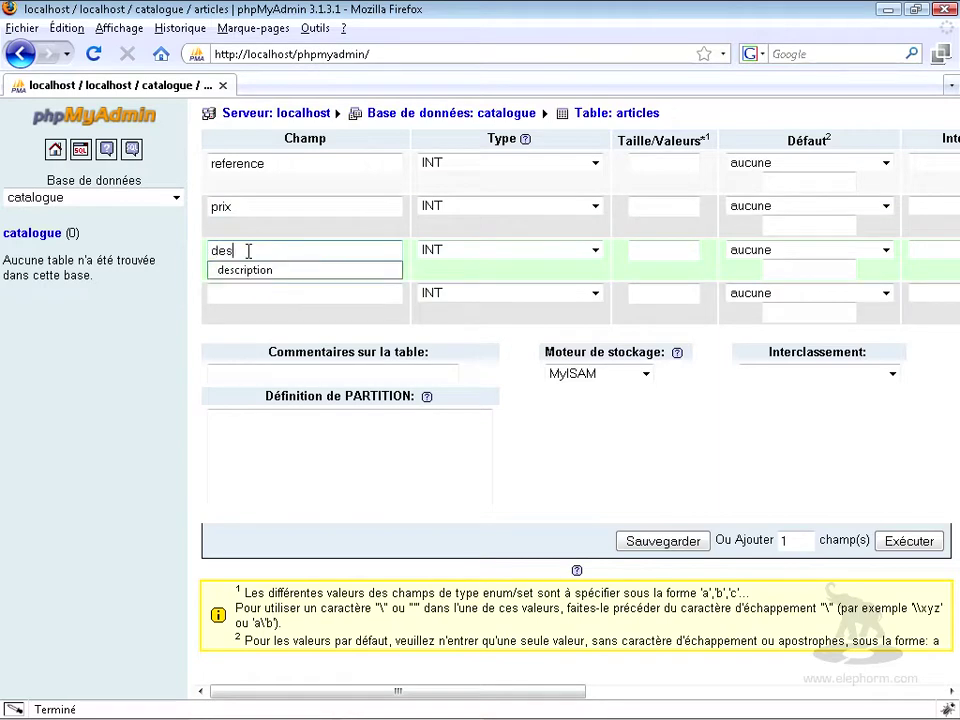
pyautogui.write('cription')
pyautogui.click(246, 294)
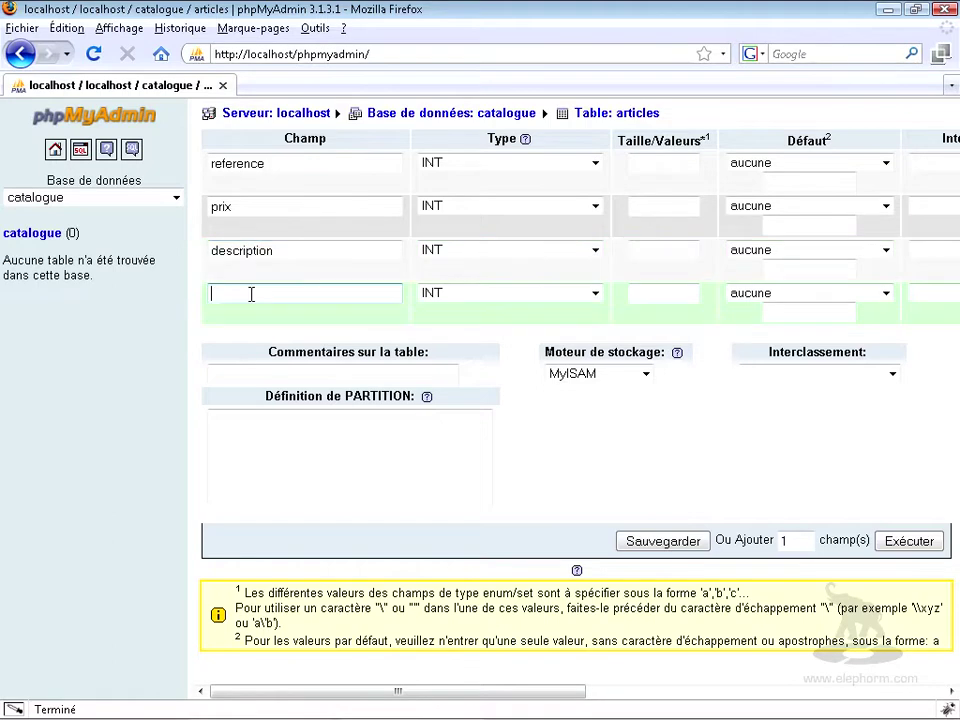
pyautogui.write('fami')
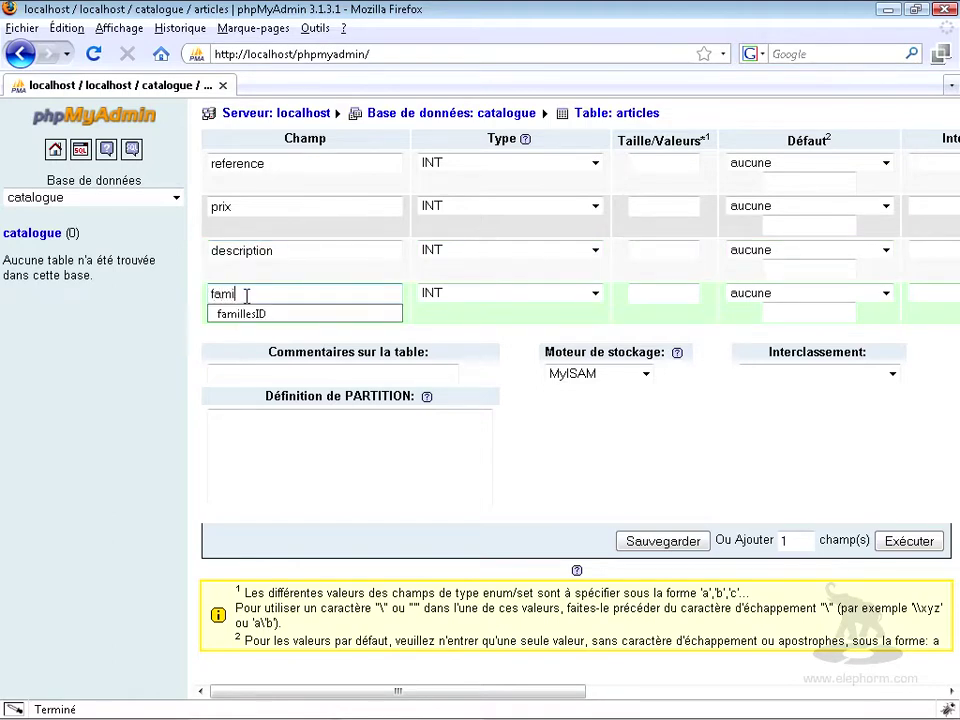
pyautogui.write('llesID')
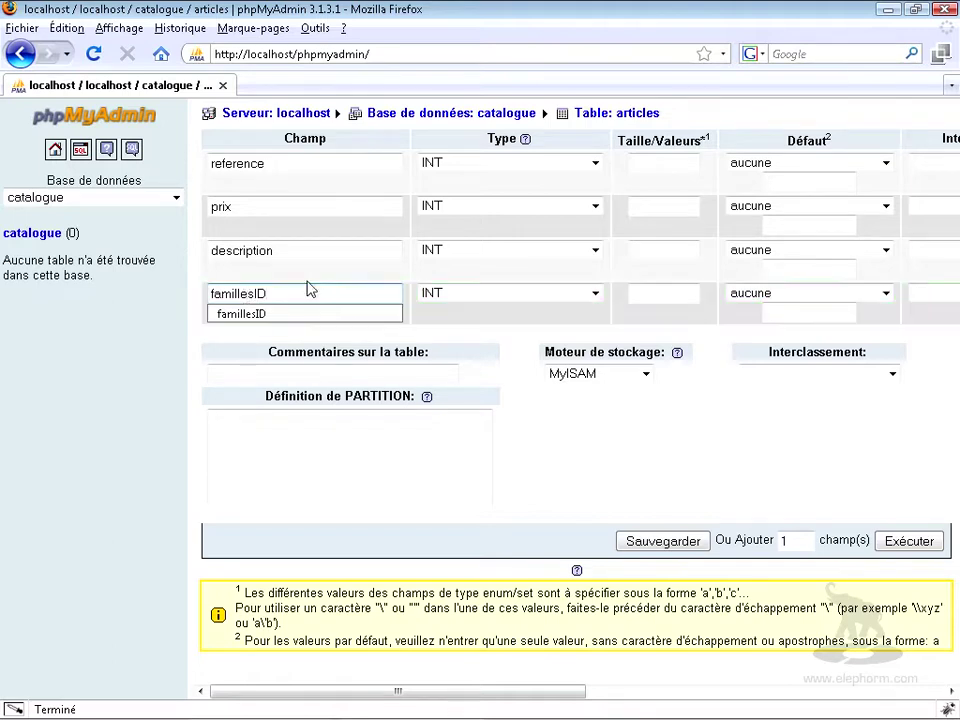
# Set the reference field to type VARCHAR with a length of 20
pyautogui.click(499, 166)
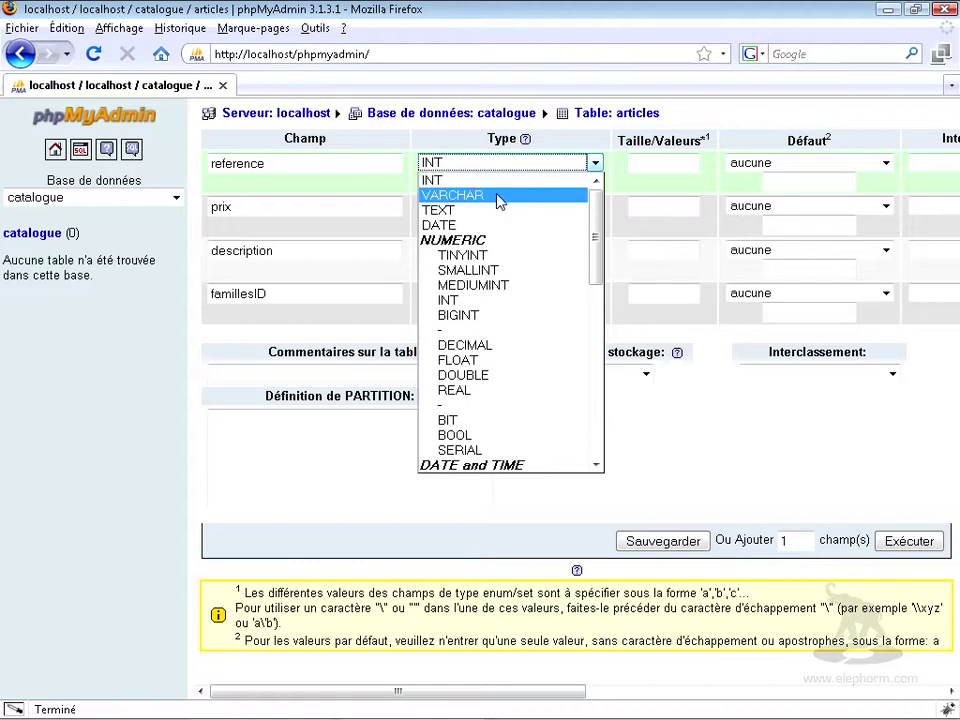
pyautogui.click(498, 198)
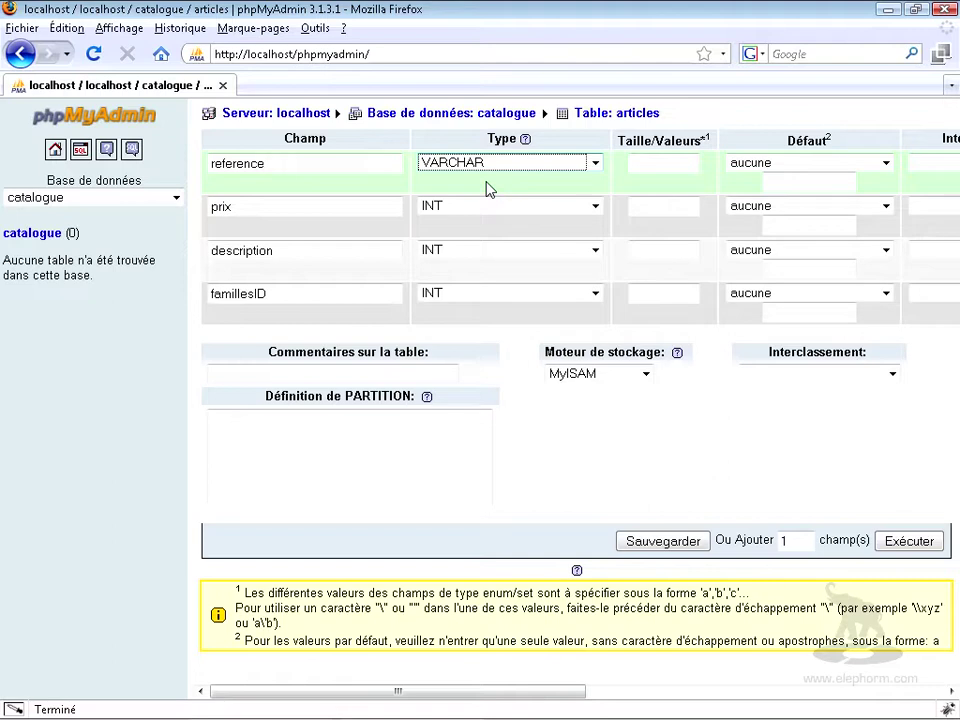
pyautogui.click(662, 170)
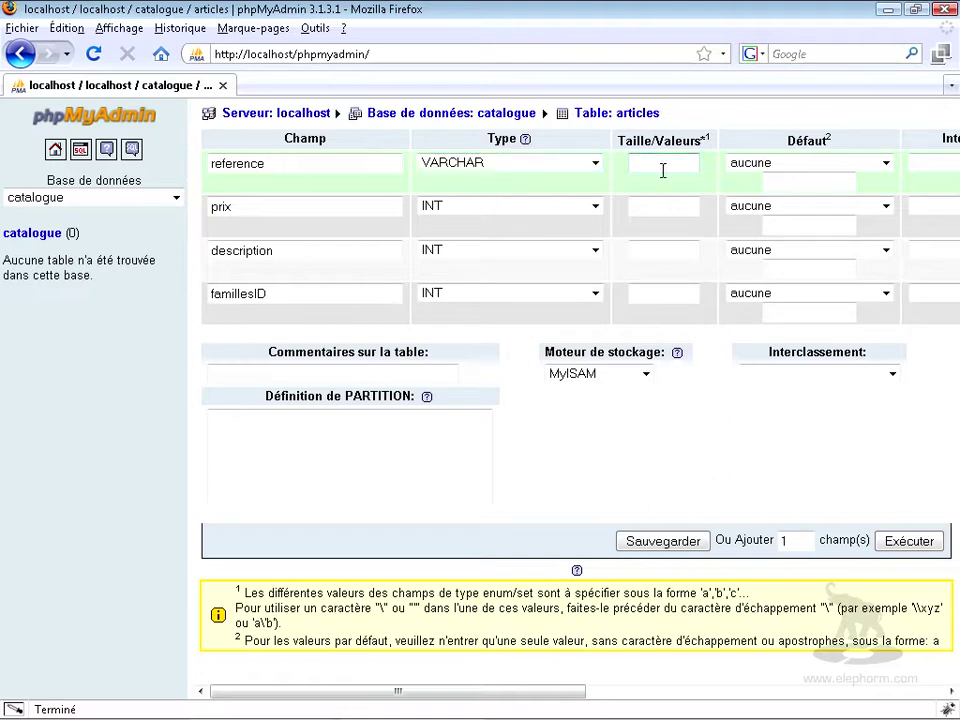
pyautogui.write('20')
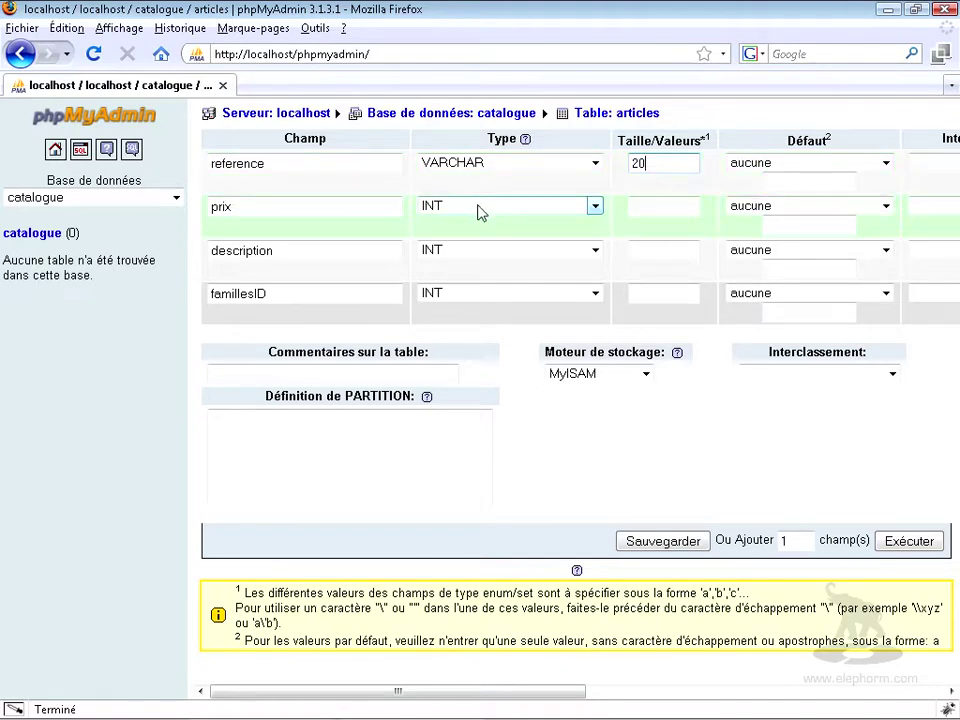
# Set the prix field to type DECIMAL with a size of 4,2
pyautogui.click(596, 208)
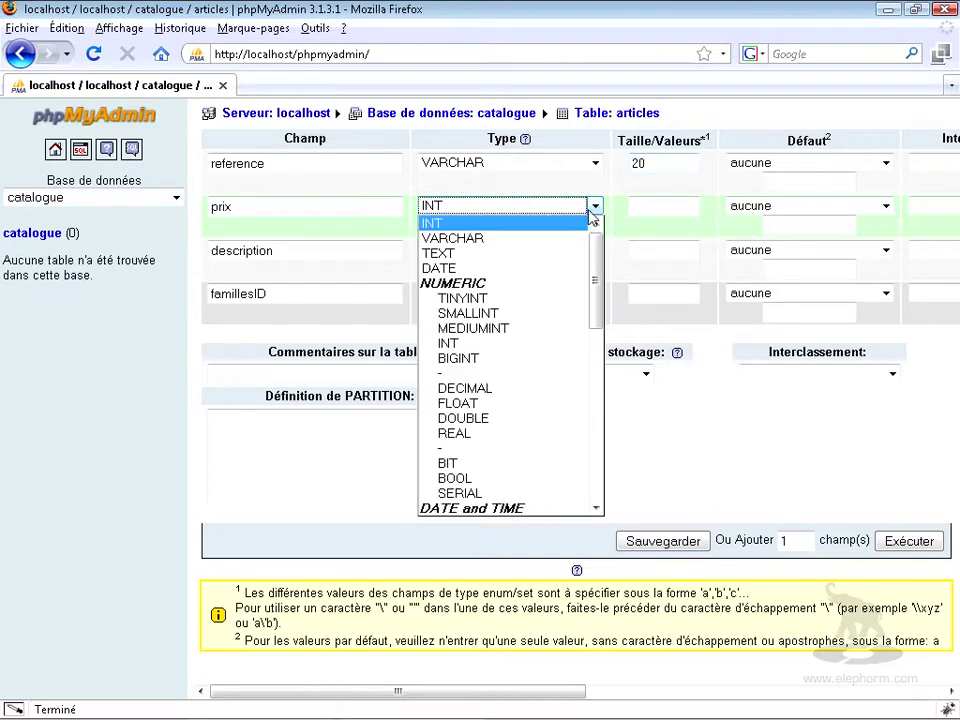
pyautogui.click(487, 391)
pyautogui.click(649, 205)
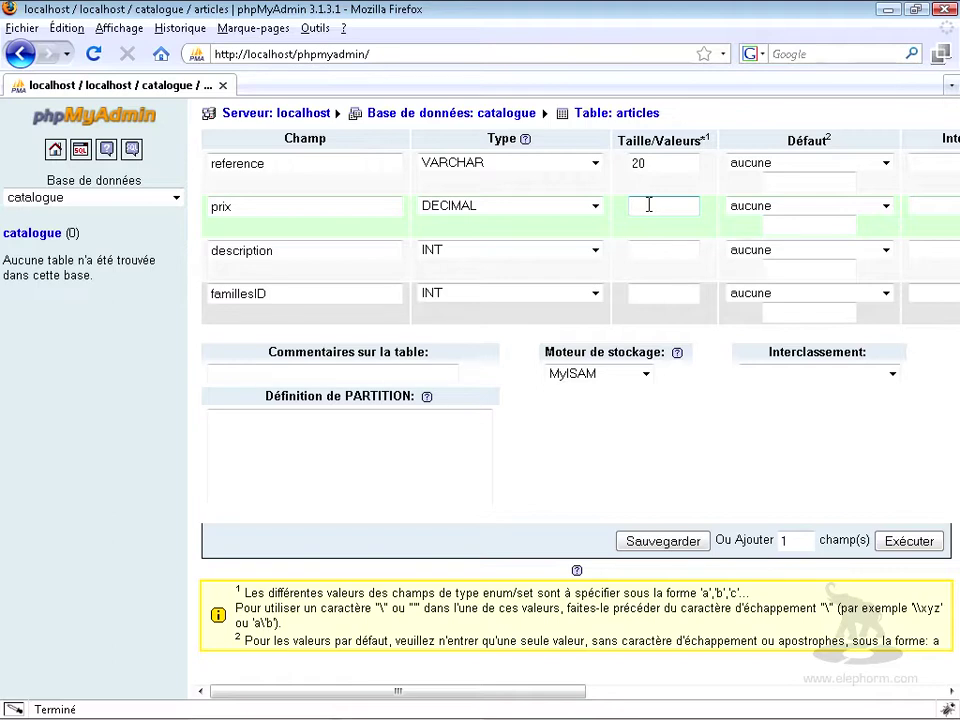
pyautogui.write('4')
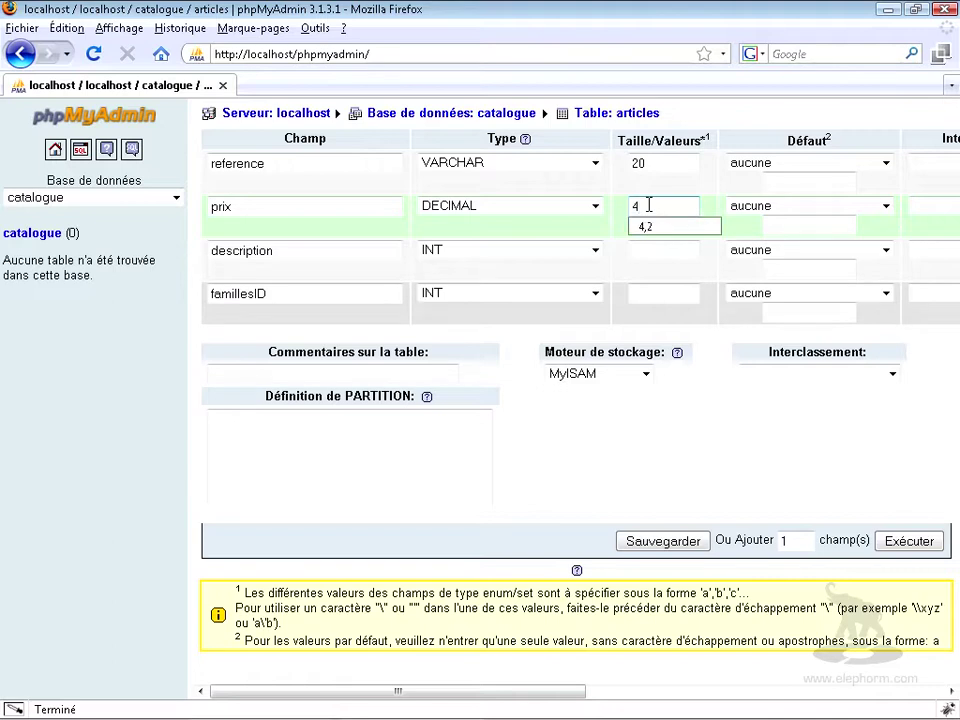
pyautogui.write(',')
pyautogui.press('Escape')
# Set the description field to type VARCHAR with a length of 100
pyautogui.click(593, 251)
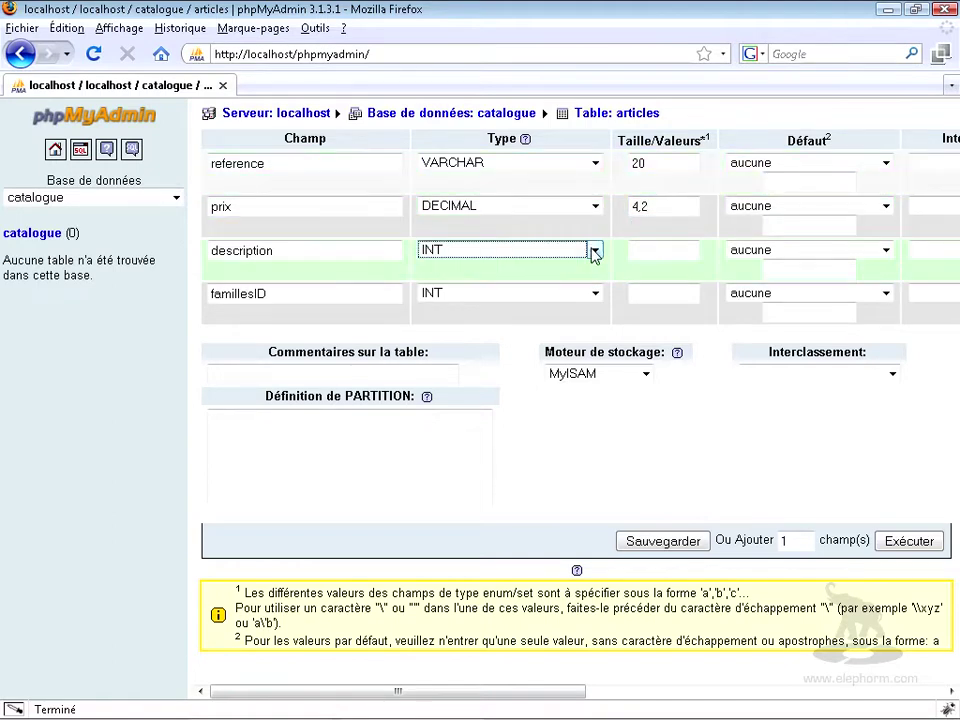
pyautogui.click(593, 251)
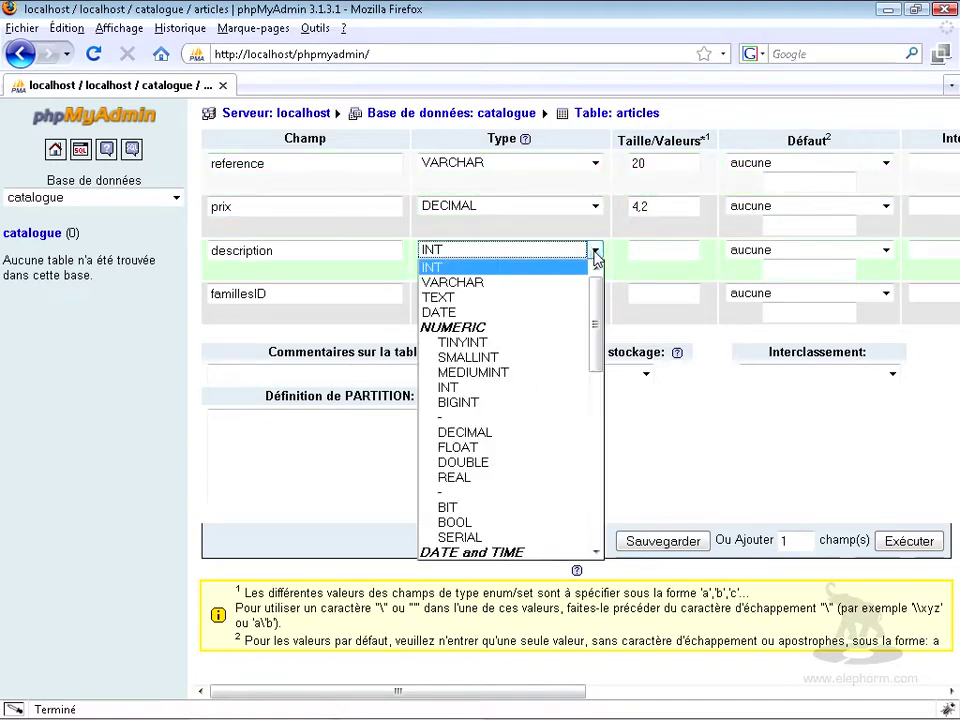
pyautogui.click(498, 288)
pyautogui.click(664, 250)
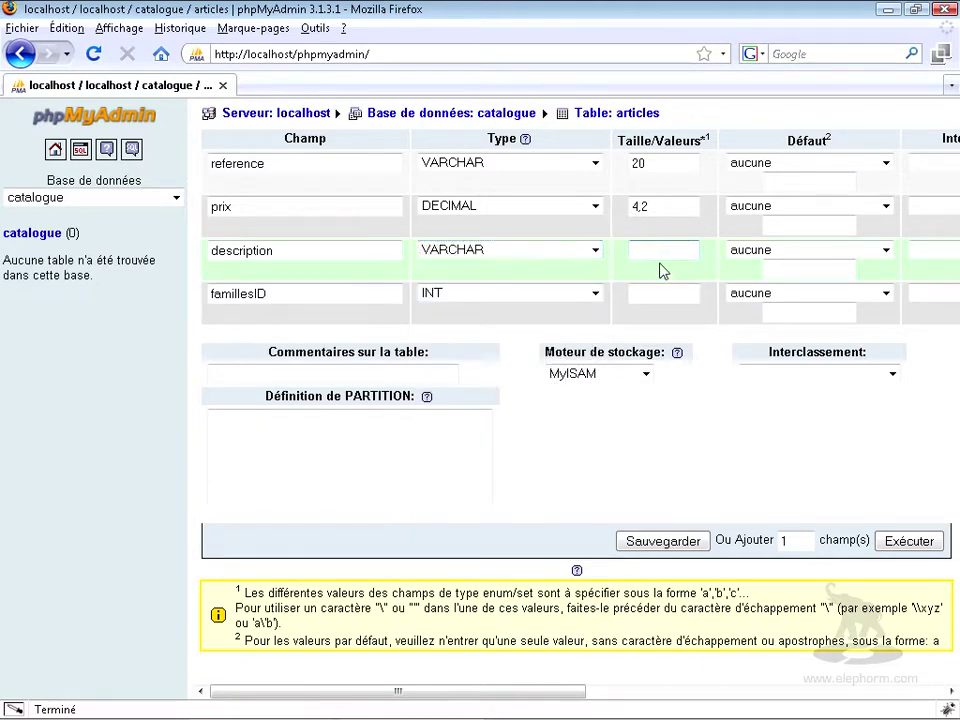
pyautogui.write('1')
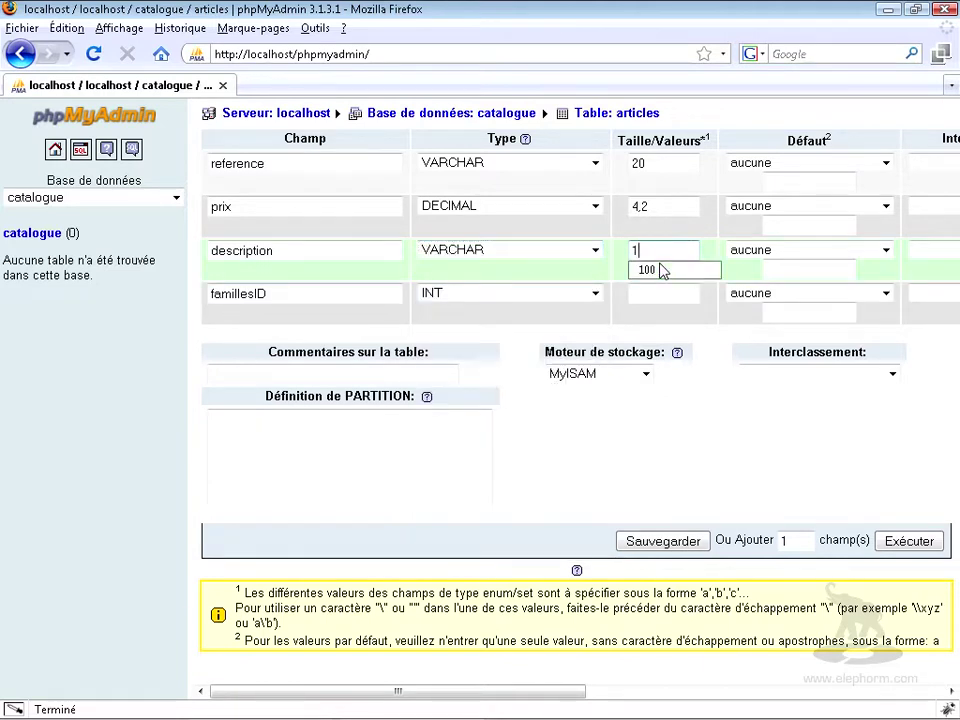
pyautogui.write('00')
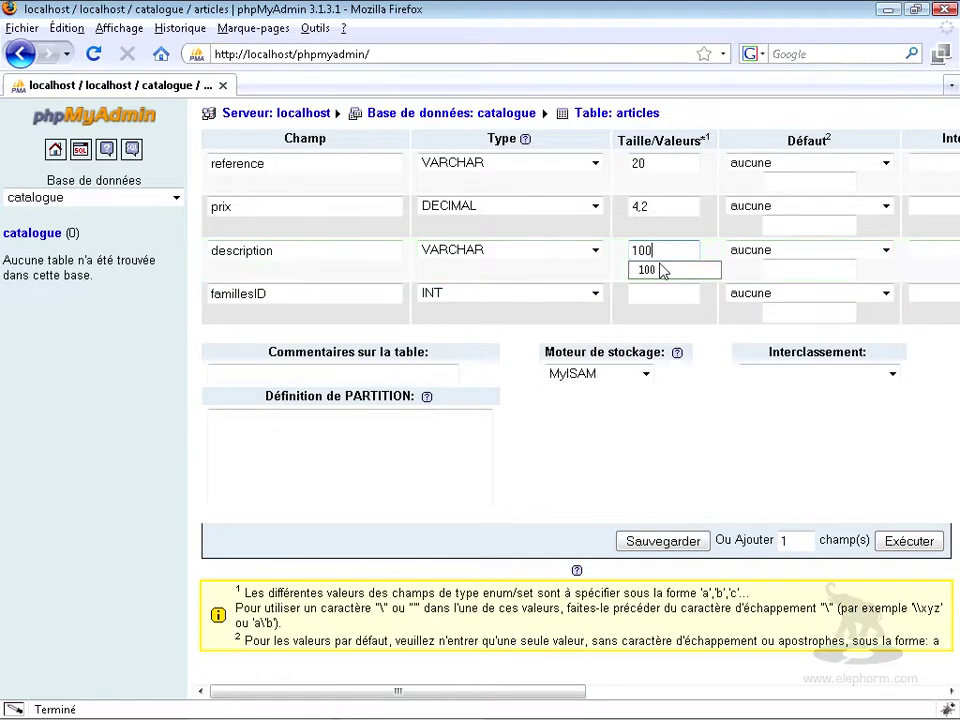
# Set the famillesID field to type TINYINT and make the reference field the PRIMARY index
pyautogui.click(596, 295)
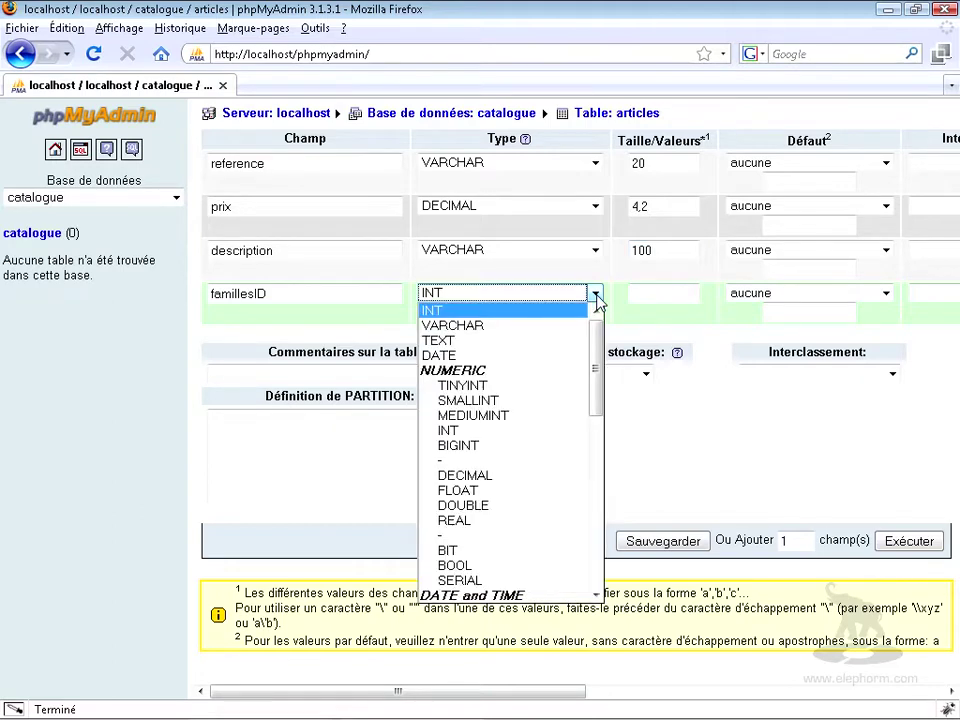
pyautogui.click(485, 388)
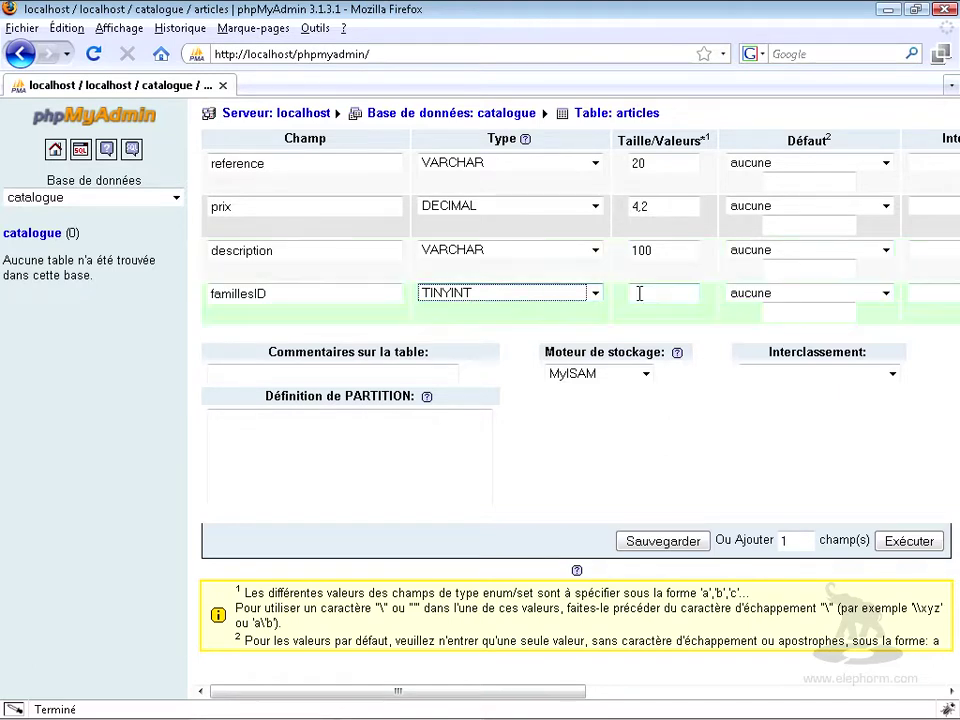
pyautogui.moveTo(552, 700)
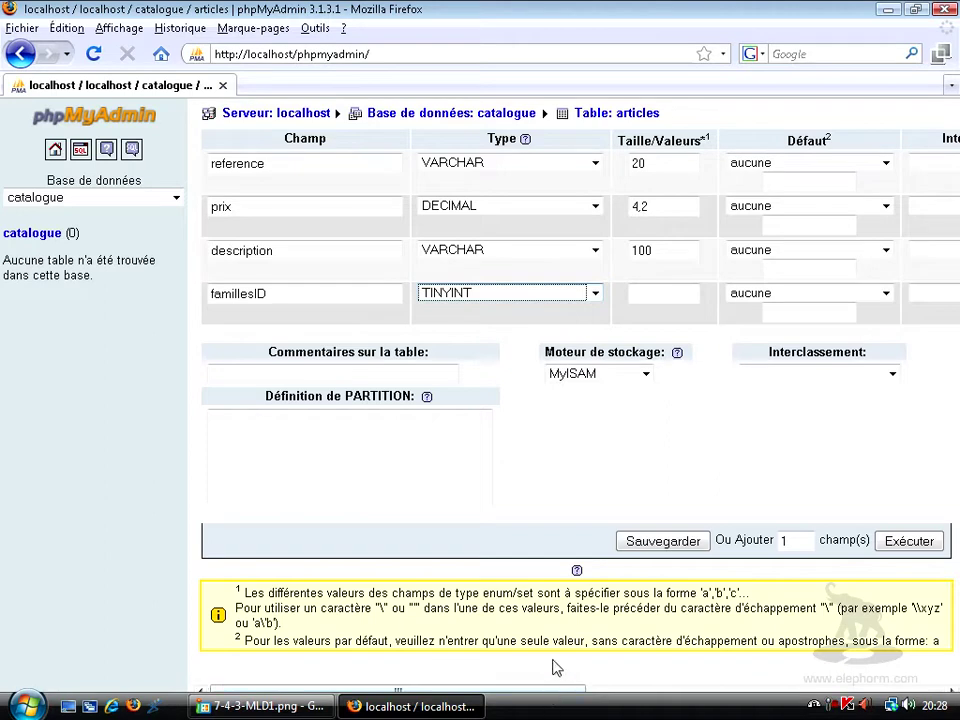
pyautogui.moveTo(534, 694); pyautogui.dragTo(898, 668)
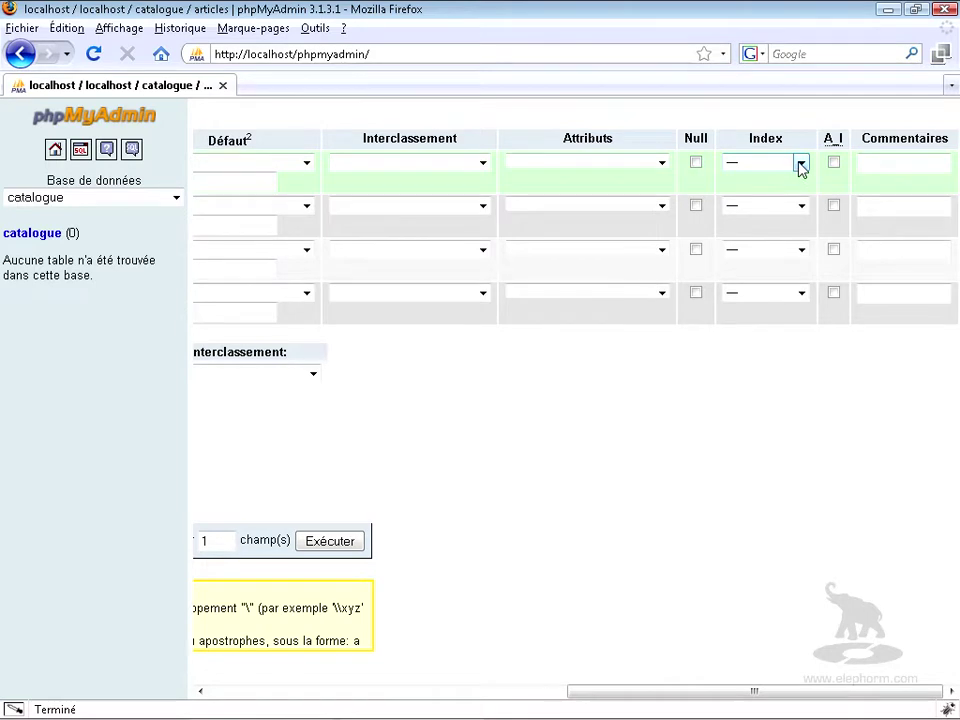
pyautogui.click(801, 165)
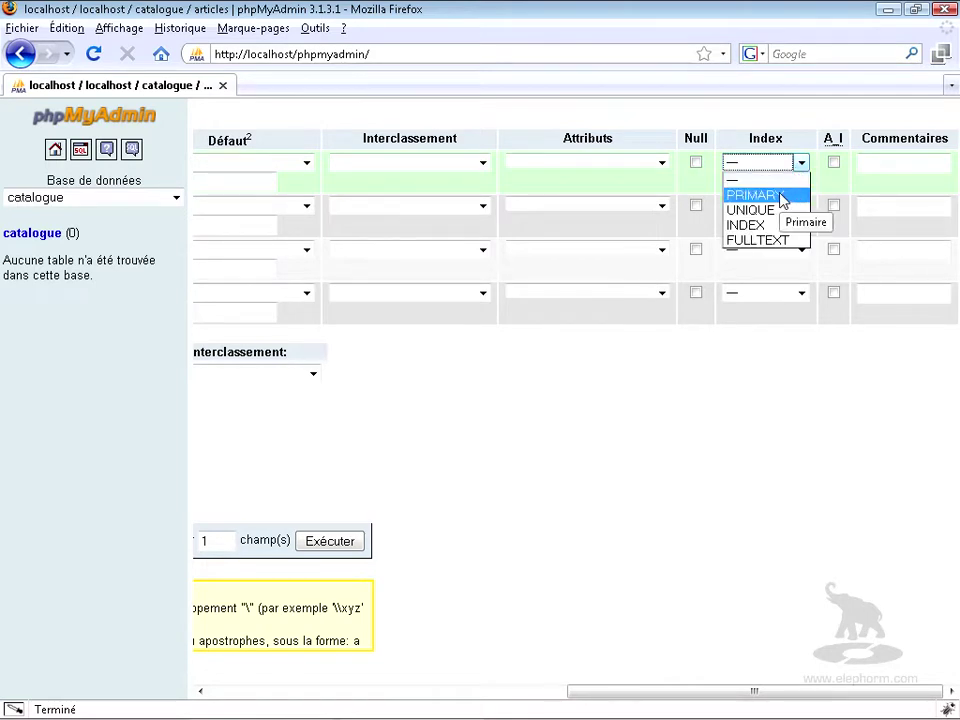
pyautogui.click(783, 198)
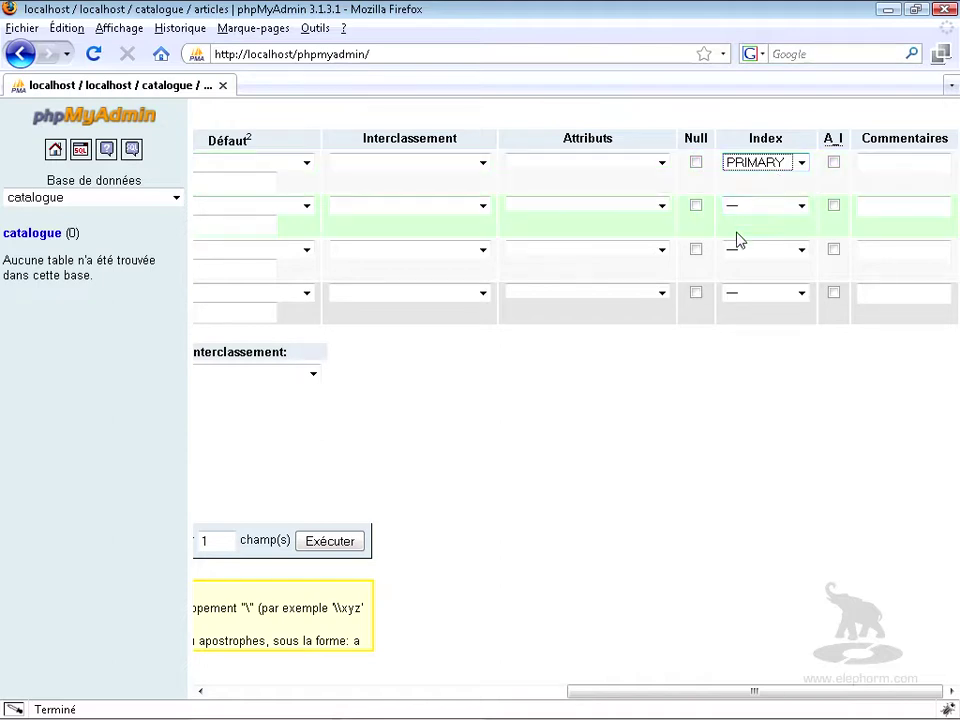
# Examine the attribute, collation and default value options offered for the fields of the articles table
pyautogui.click(835, 166)
pyautogui.click(648, 166)
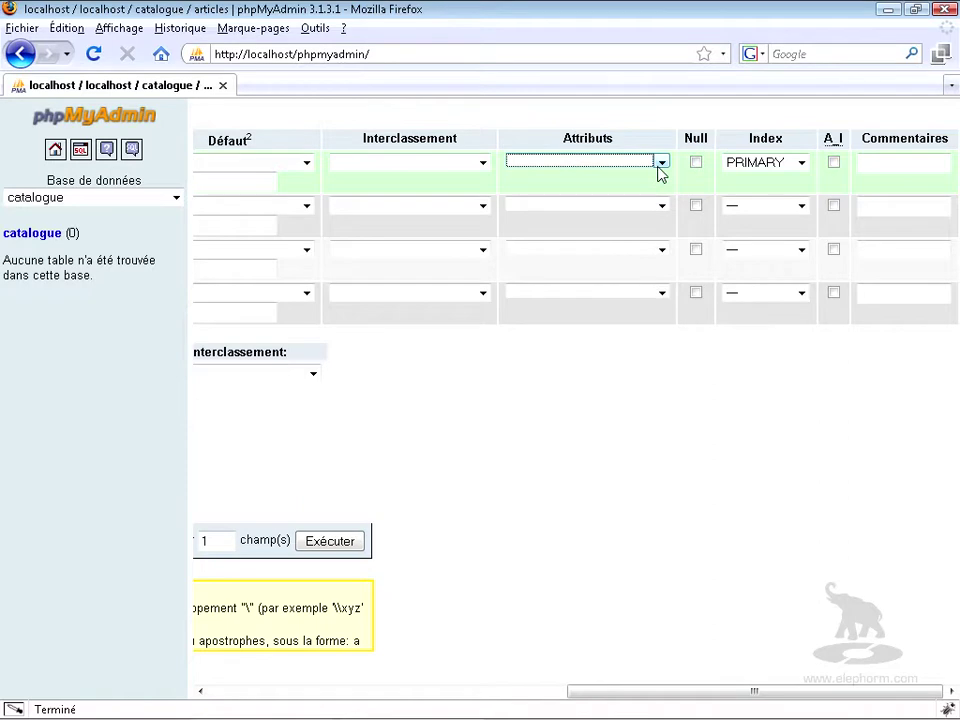
pyautogui.click(663, 208)
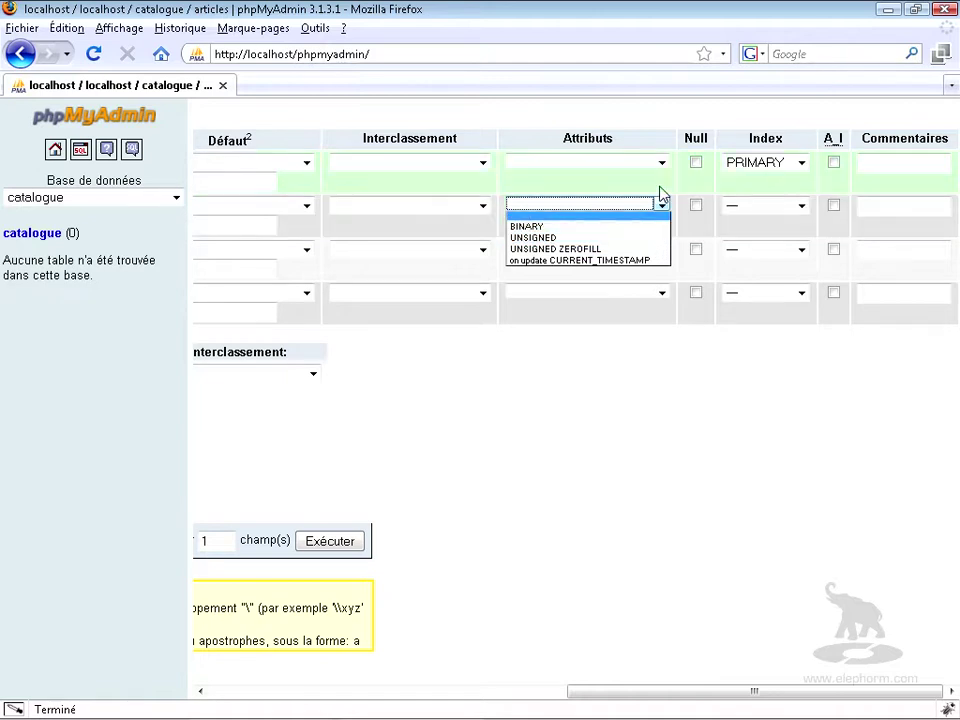
pyautogui.click(658, 186)
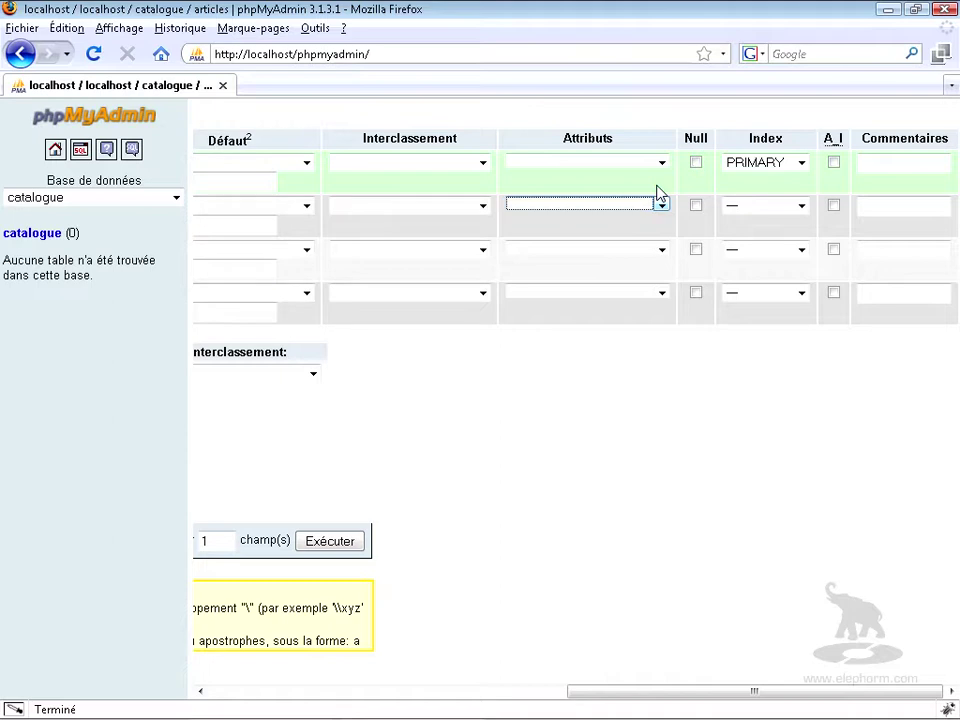
pyautogui.click(482, 207)
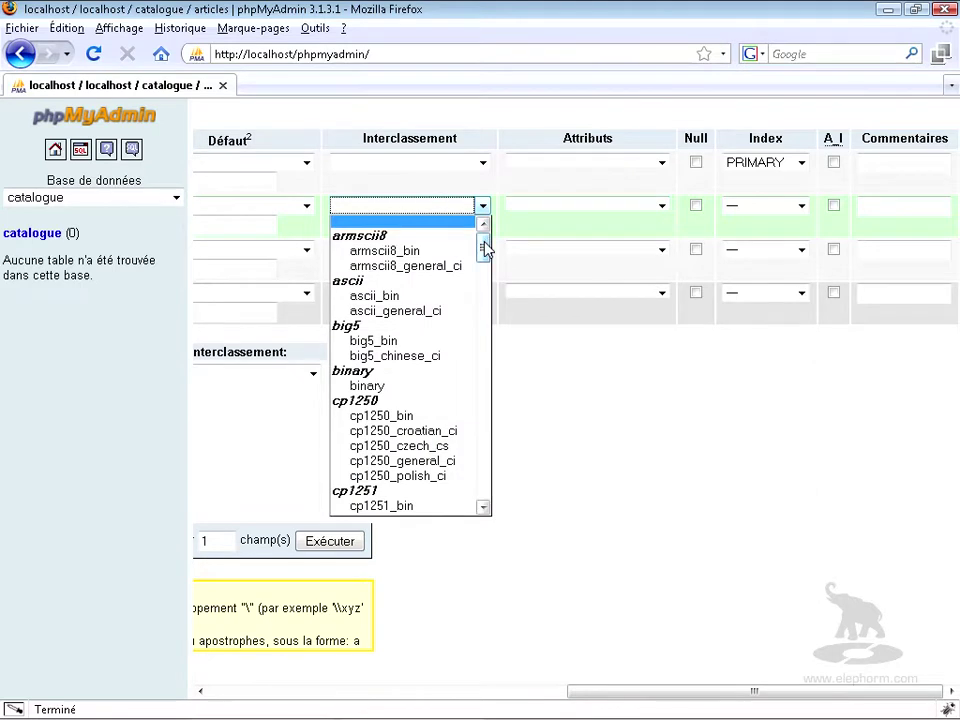
pyautogui.click(457, 190)
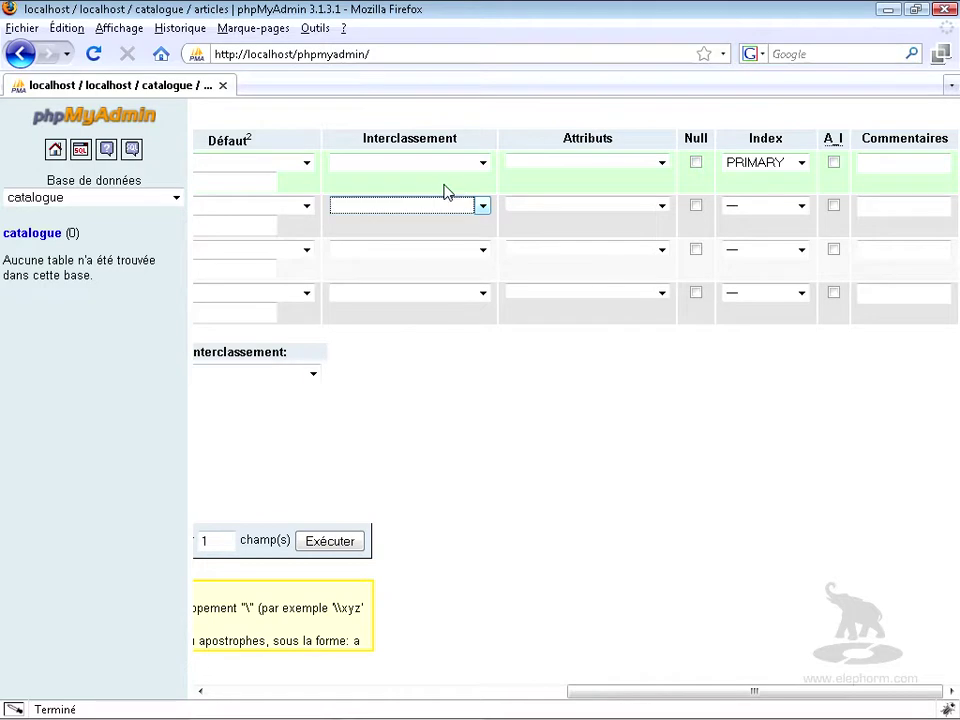
pyautogui.moveTo(662, 705)
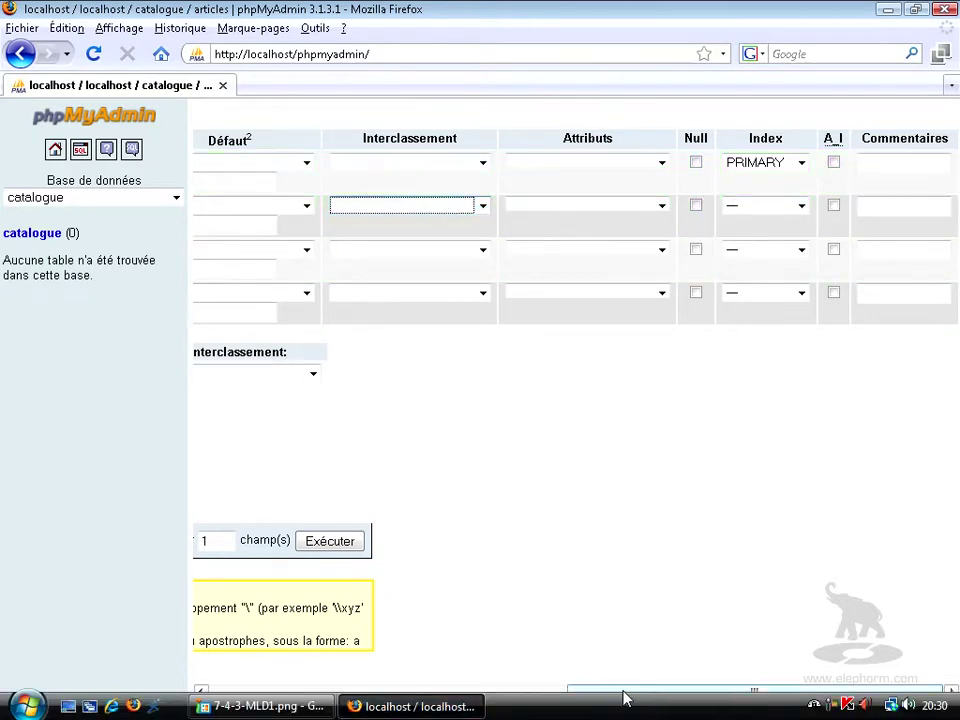
pyautogui.moveTo(632, 692); pyautogui.dragTo(490, 690)
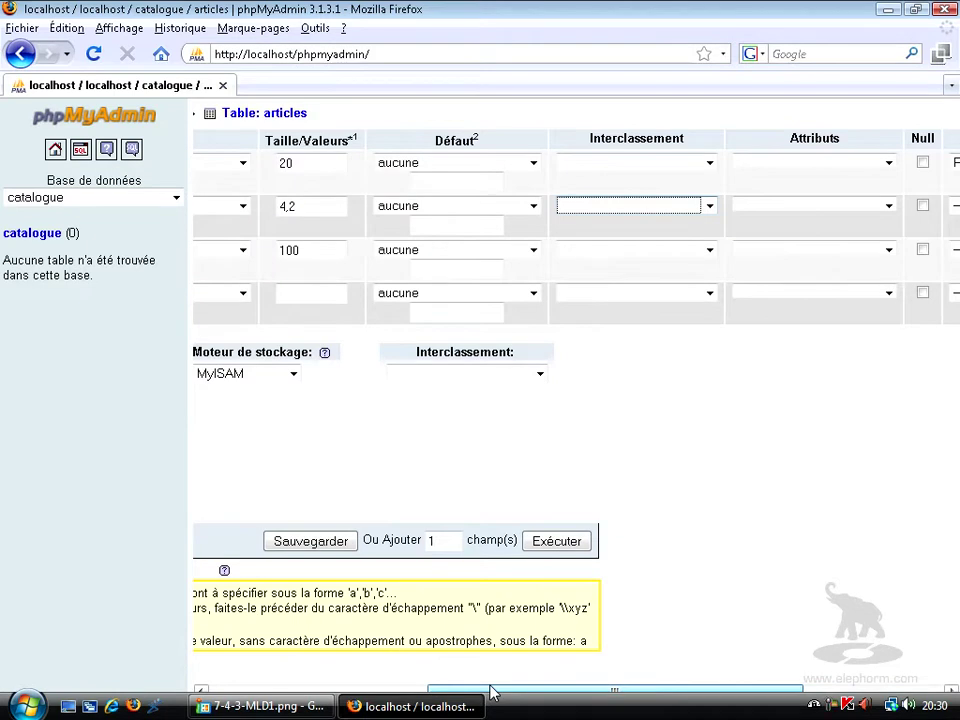
pyautogui.moveTo(490, 145)
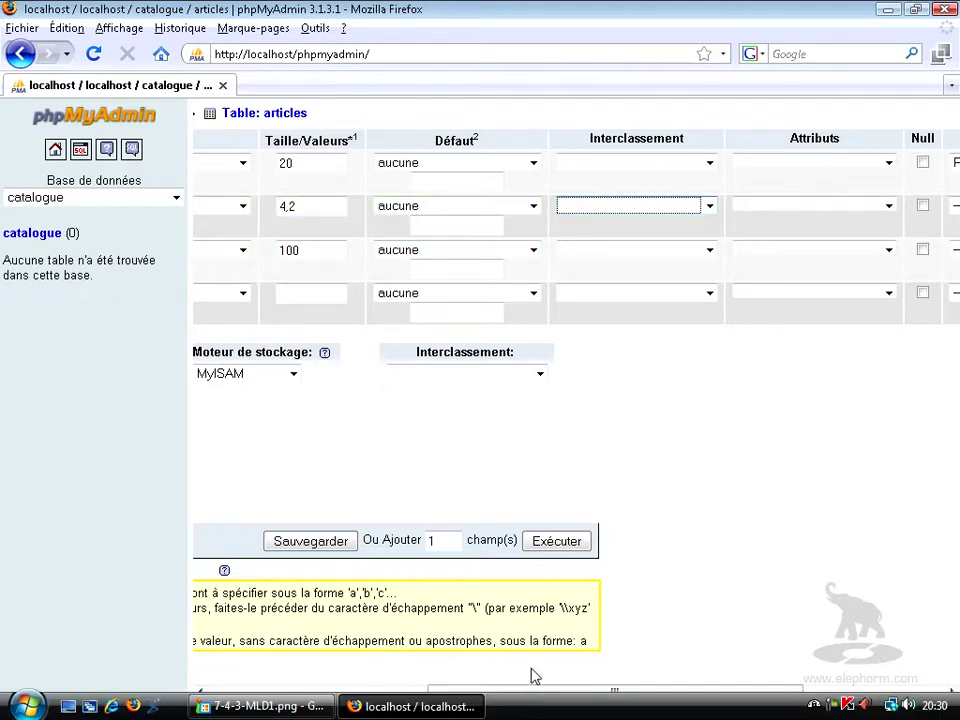
# Save the definition of the articles table to create it in the catalogue database
pyautogui.moveTo(650, 700); pyautogui.dragTo(418, 694)
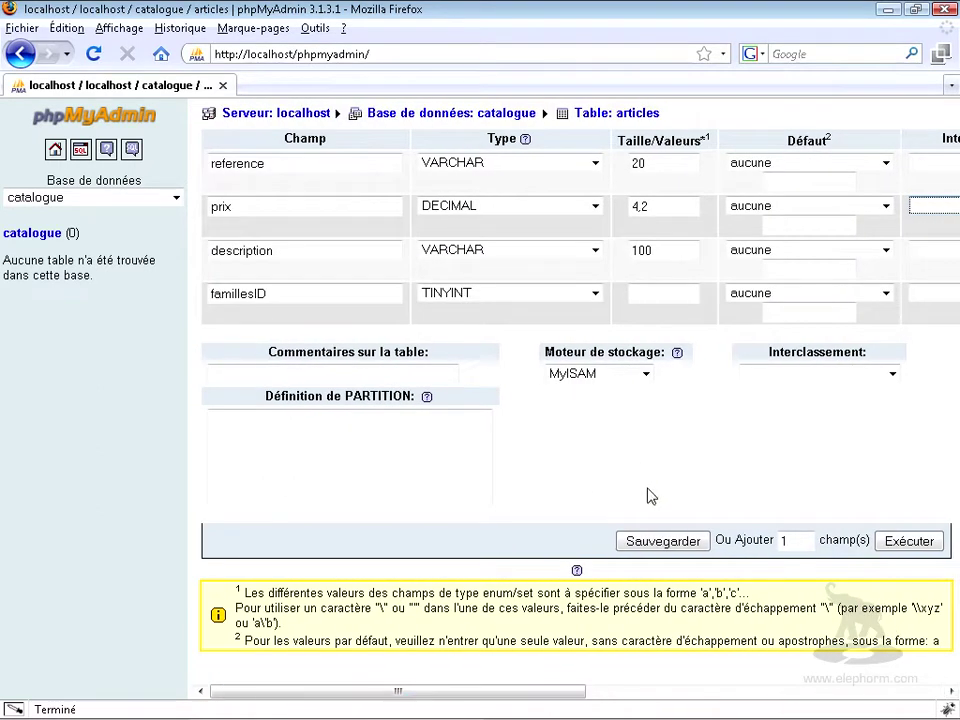
pyautogui.click(665, 541)
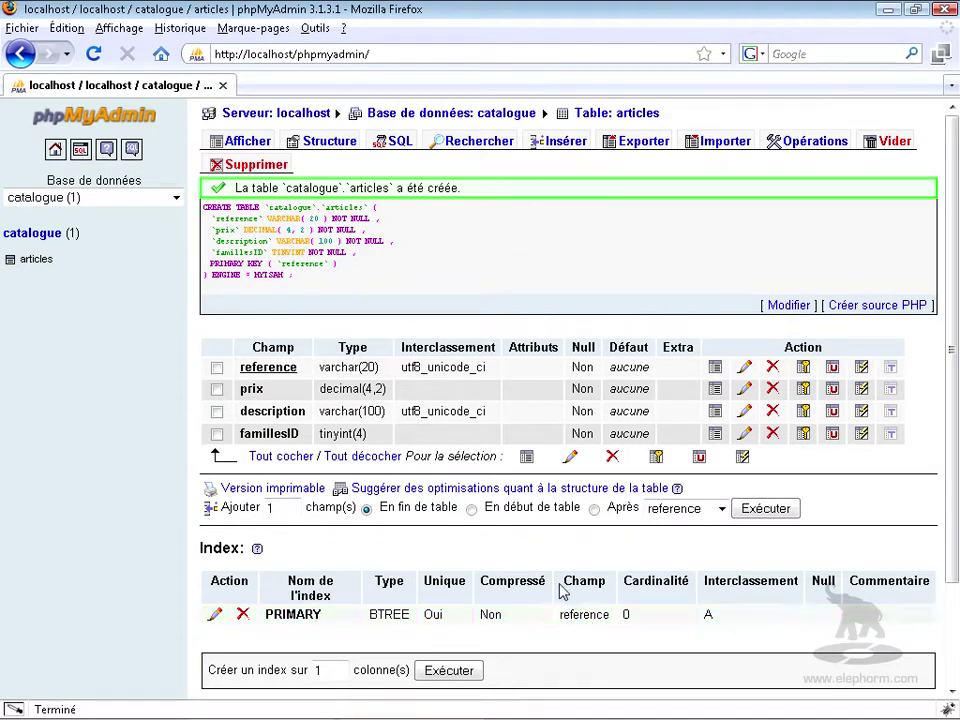
# Change the size of the prix field in the articles table to 5,2 and save the change
pyautogui.click(744, 392)
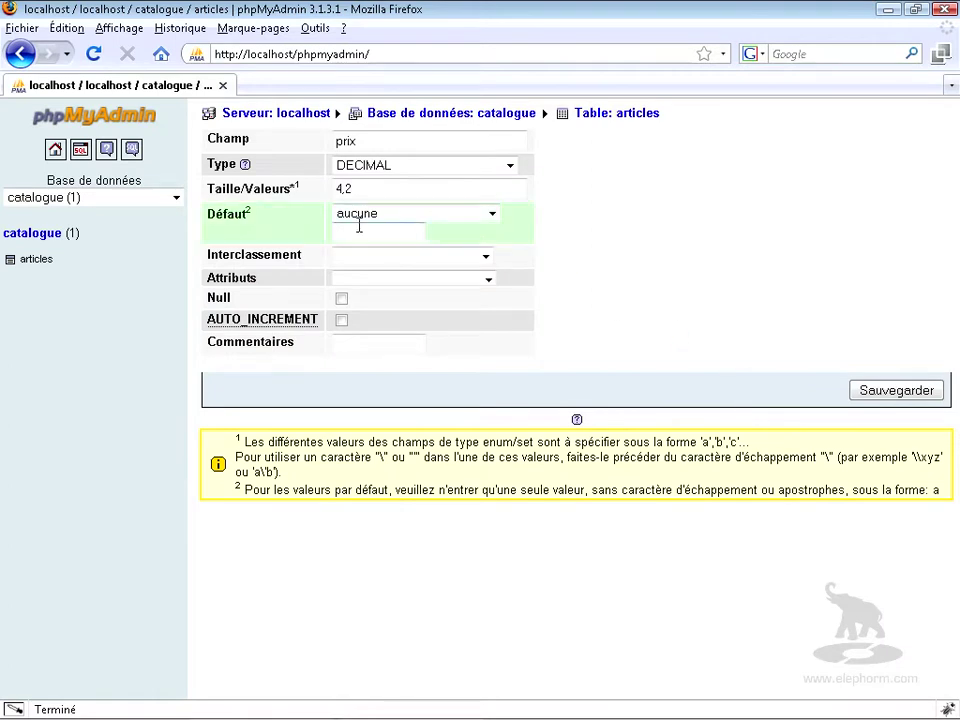
pyautogui.click(340, 189)
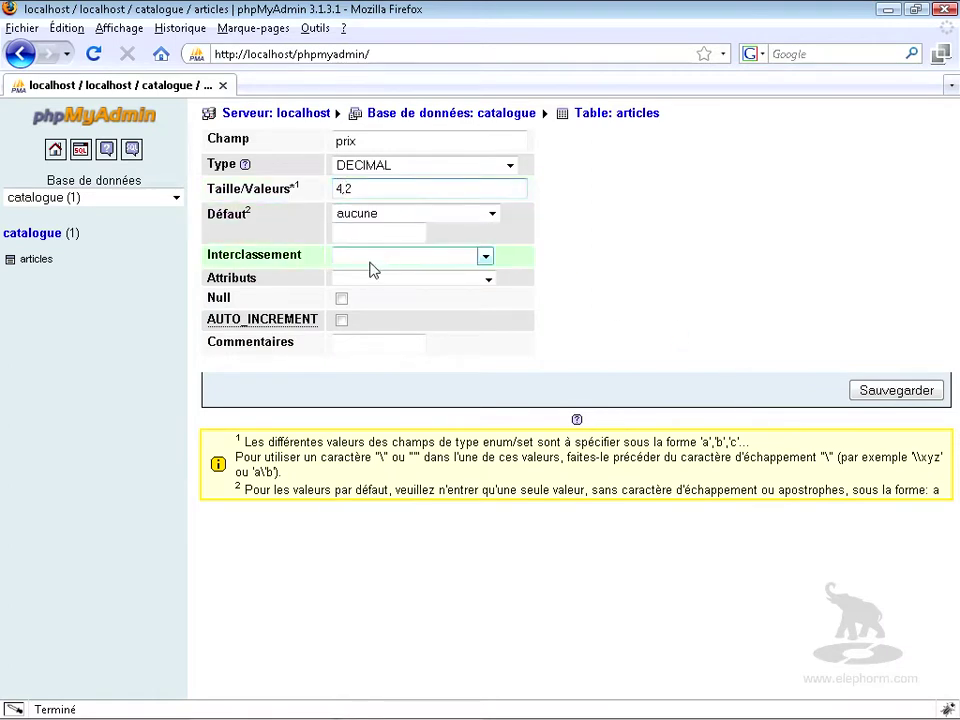
pyautogui.press('BackSpace')
pyautogui.press('BackSpace')
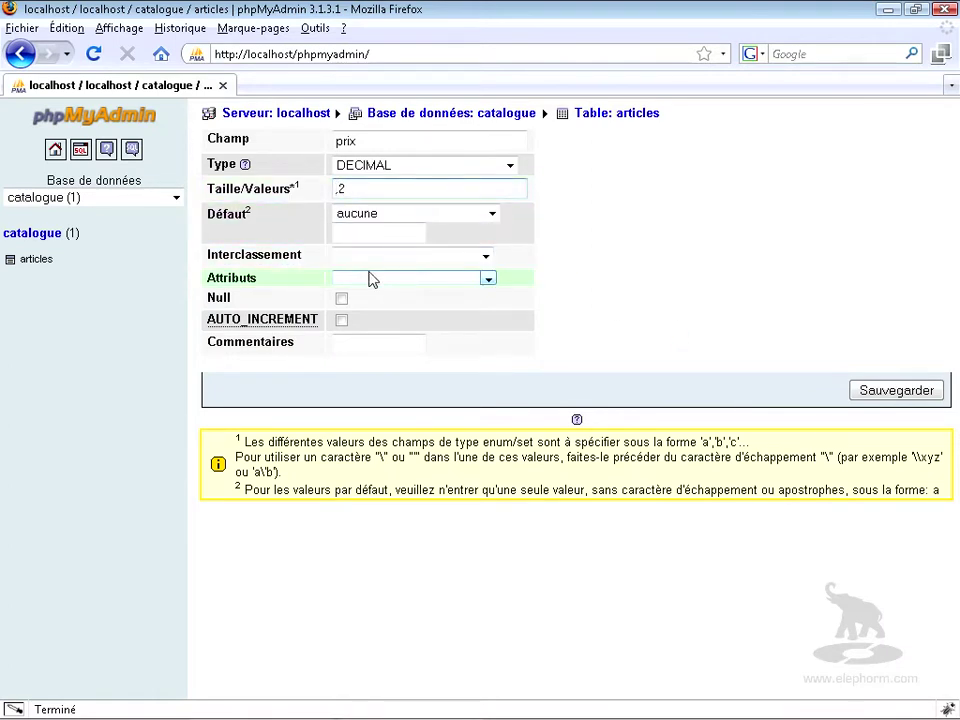
pyautogui.write('5')
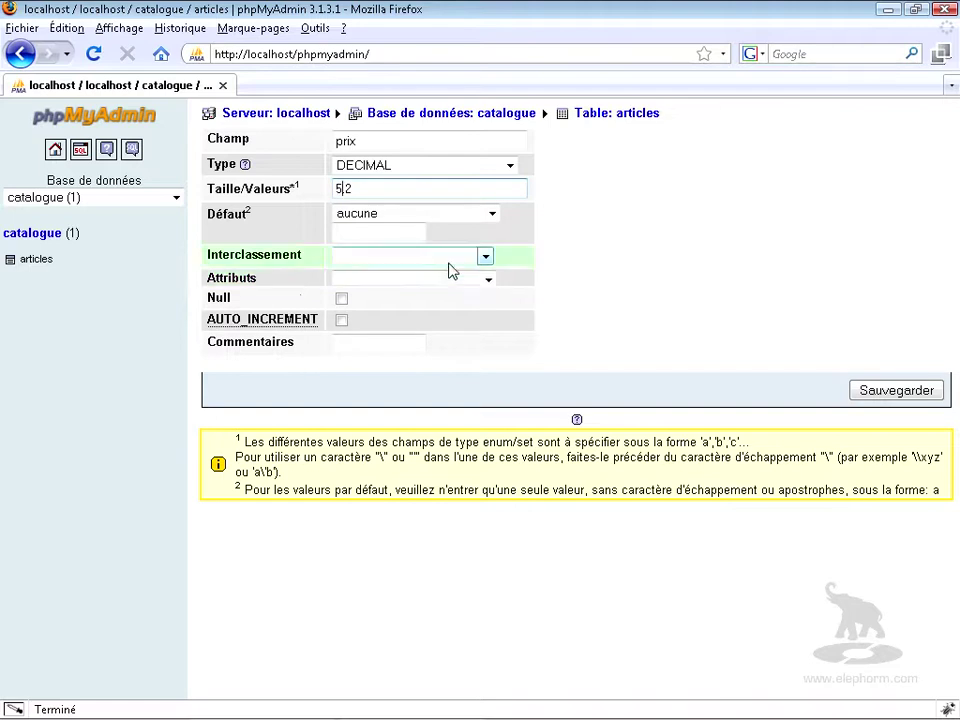
pyautogui.click(895, 393)
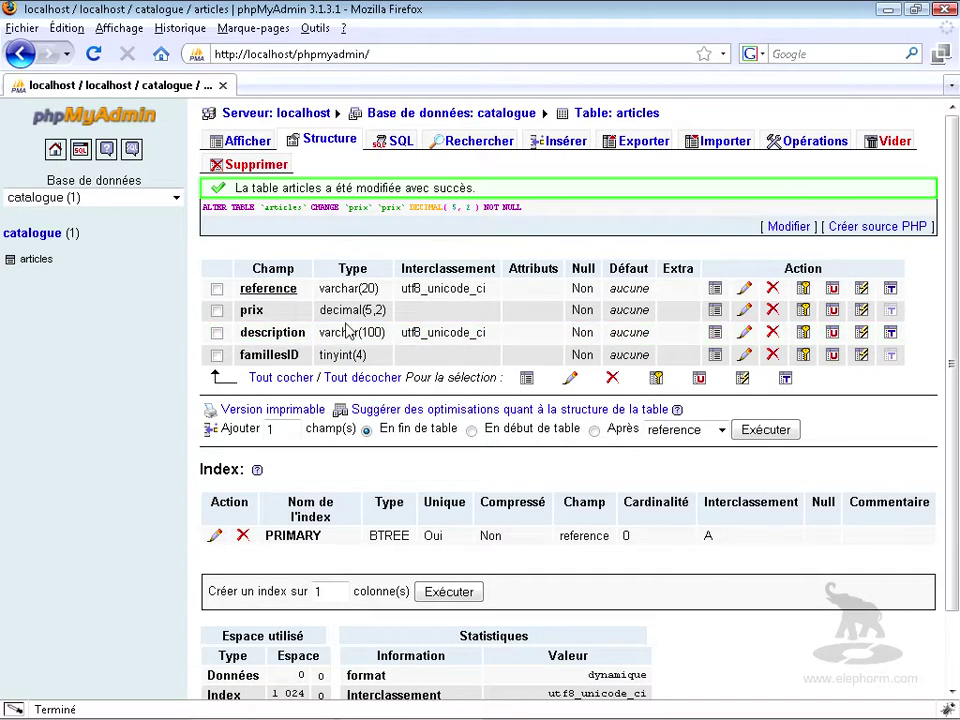
pyautogui.moveTo(366, 309); pyautogui.dragTo(386, 311)
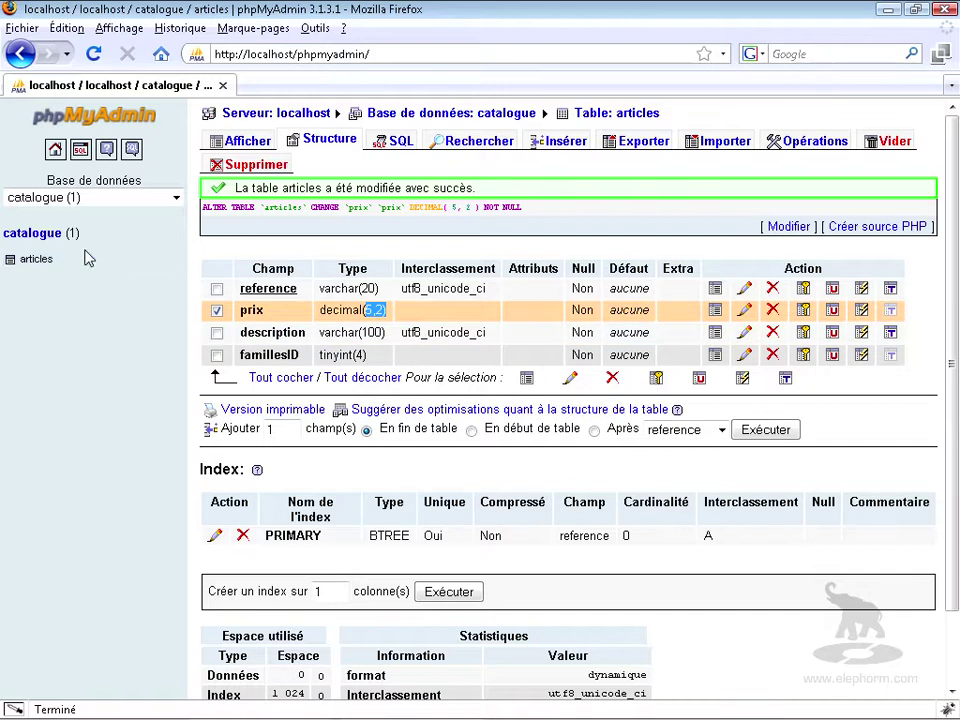
# Create a new table named familles with 2 fields in the catalogue database
pyautogui.click(32, 236)
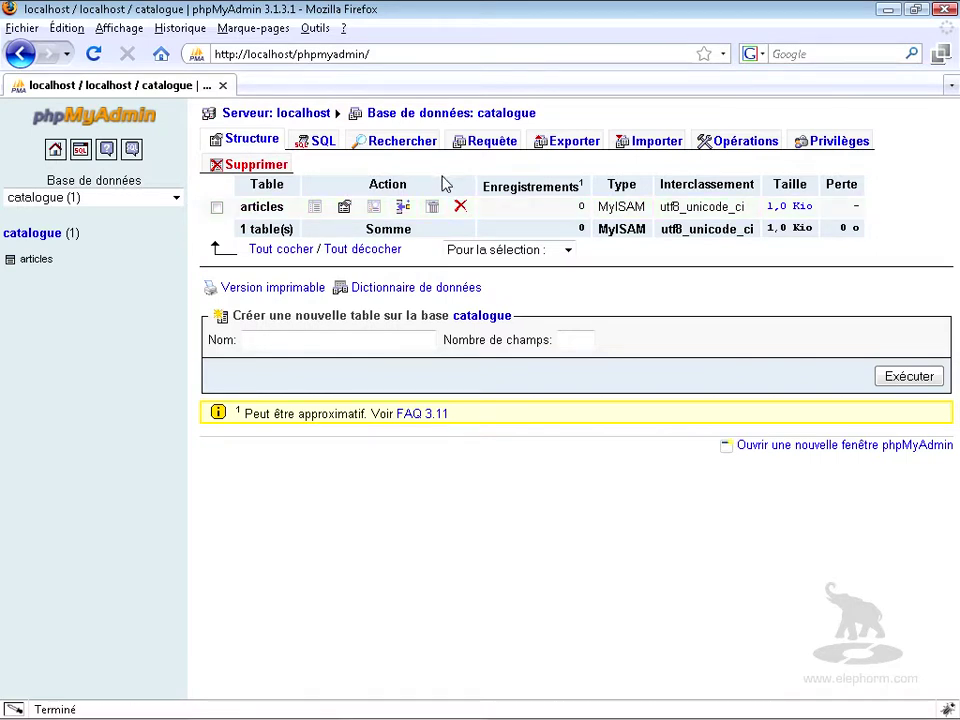
pyautogui.click(272, 341)
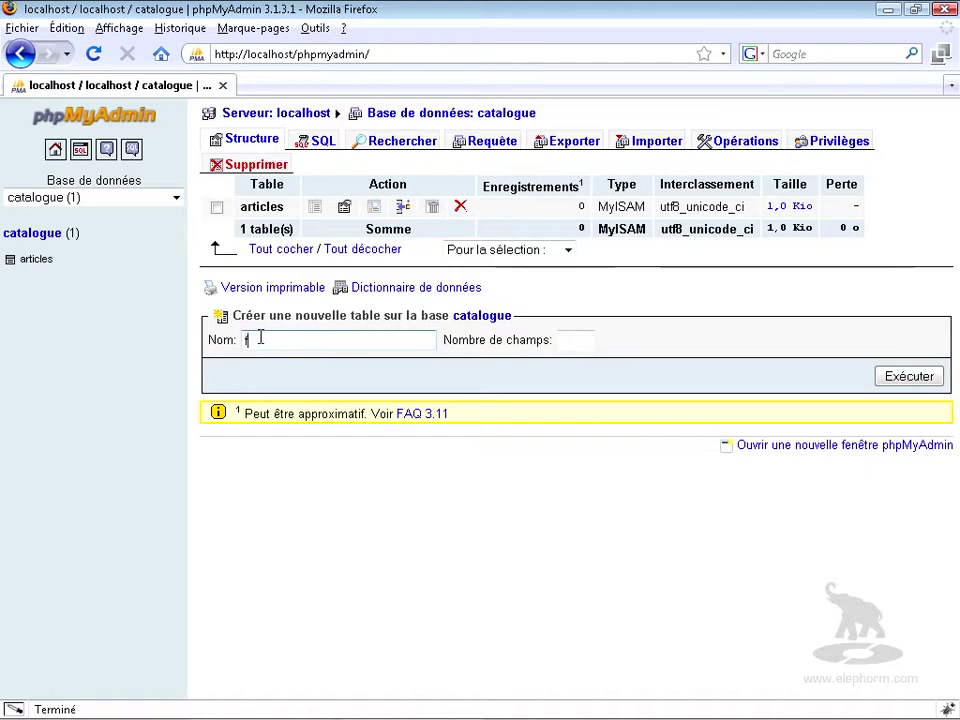
pyautogui.write('familles')
pyautogui.click(570, 344)
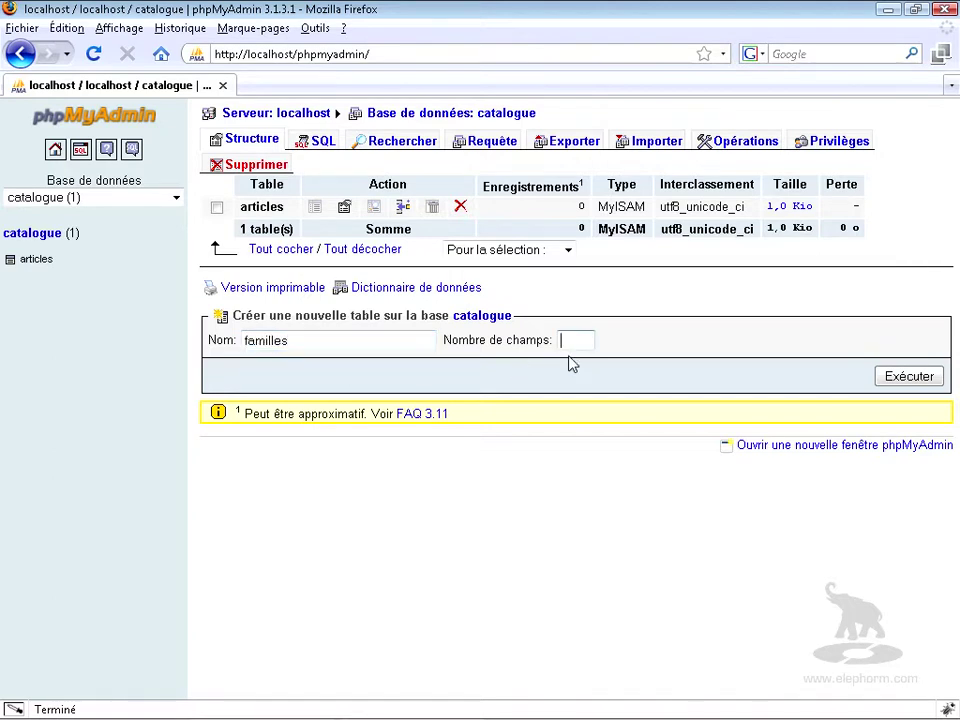
pyautogui.write('2')
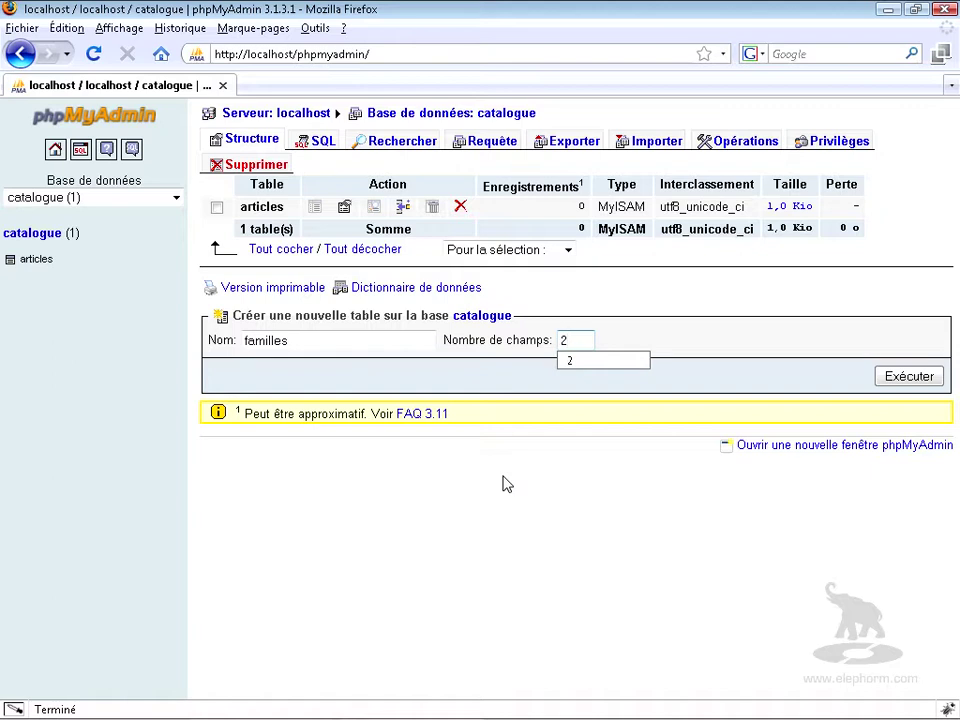
pyautogui.click(634, 317)
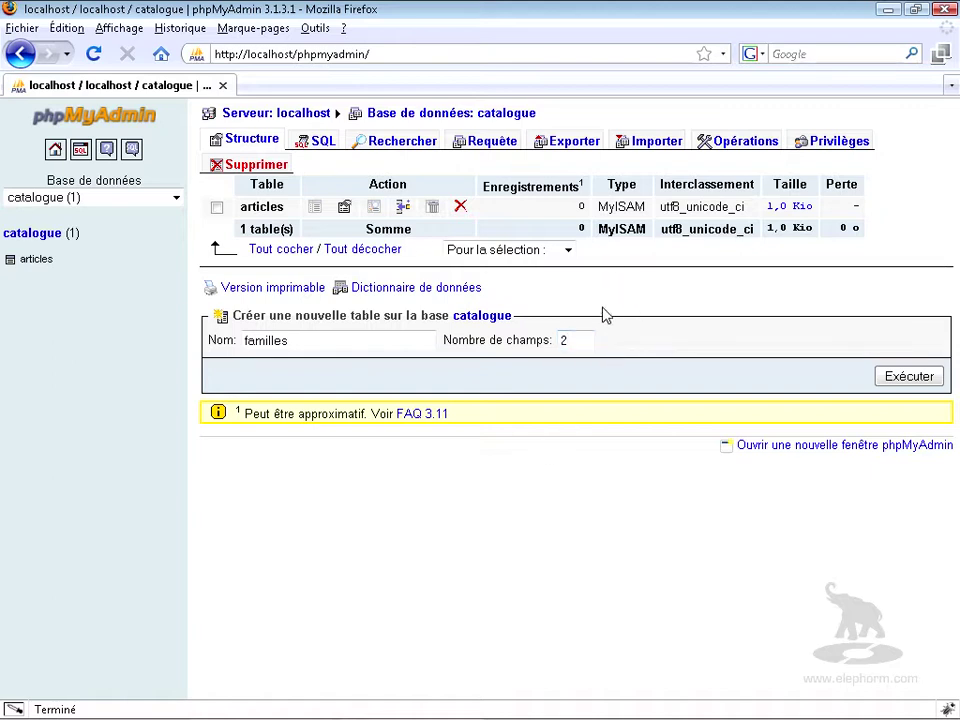
pyautogui.click(908, 376)
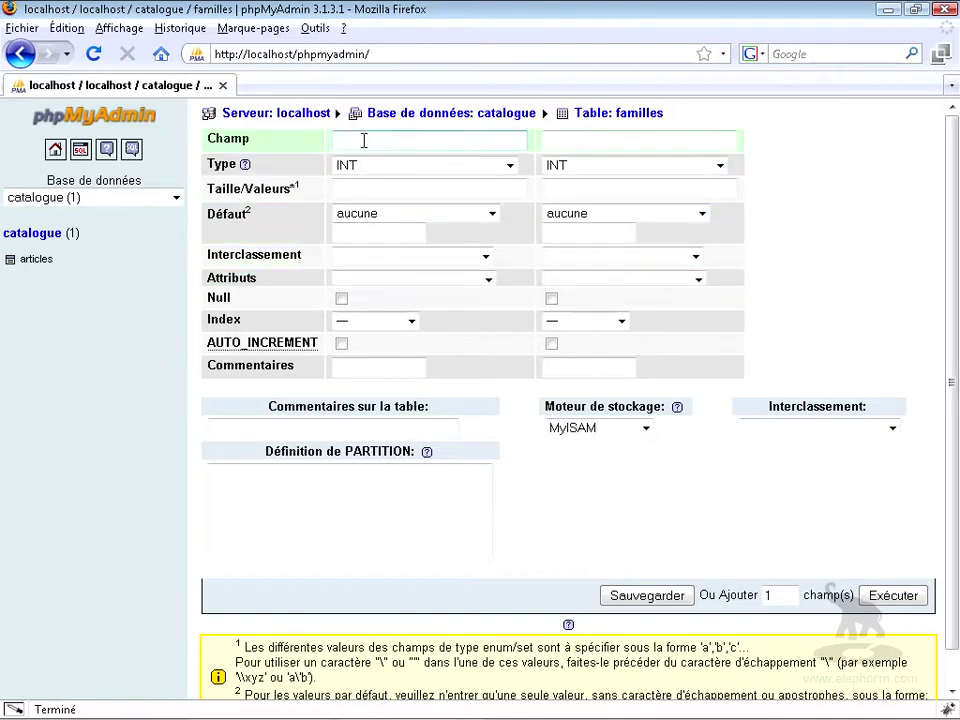
# Define the first field of the familles table as ID, type TINYINT, with a PRIMARY index and AUTO_INCREMENT enabled
pyautogui.click(416, 140)
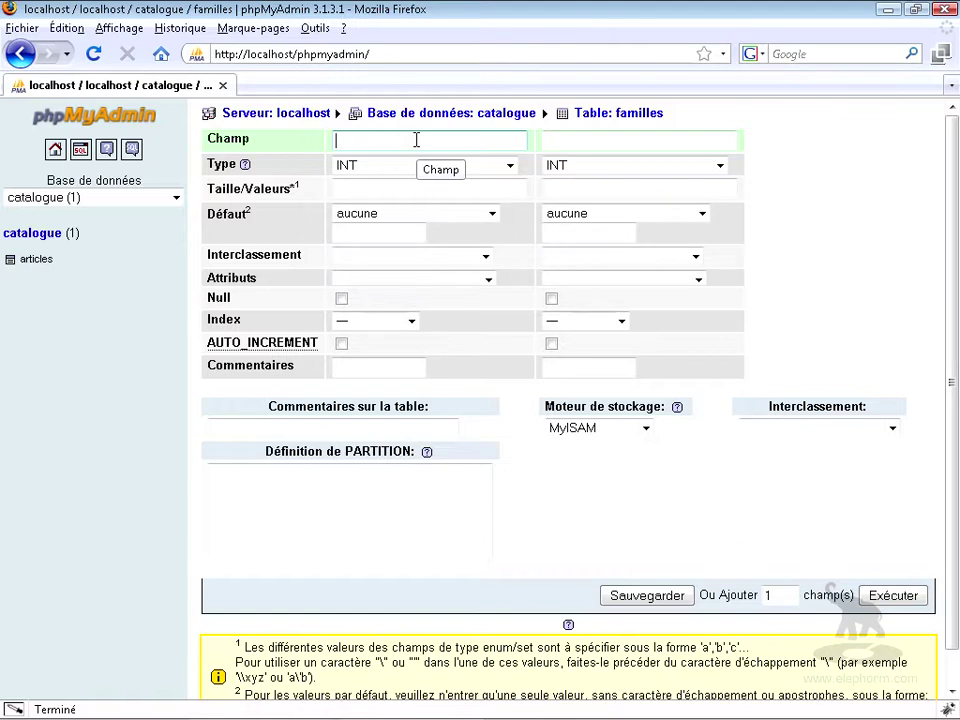
pyautogui.write('I')
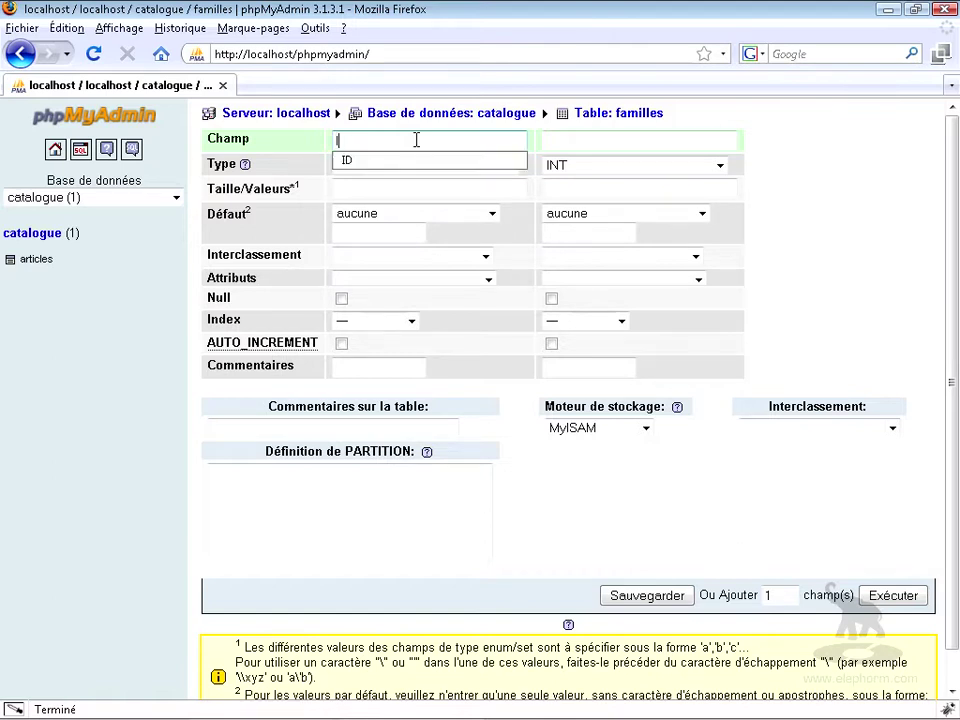
pyautogui.write('D')
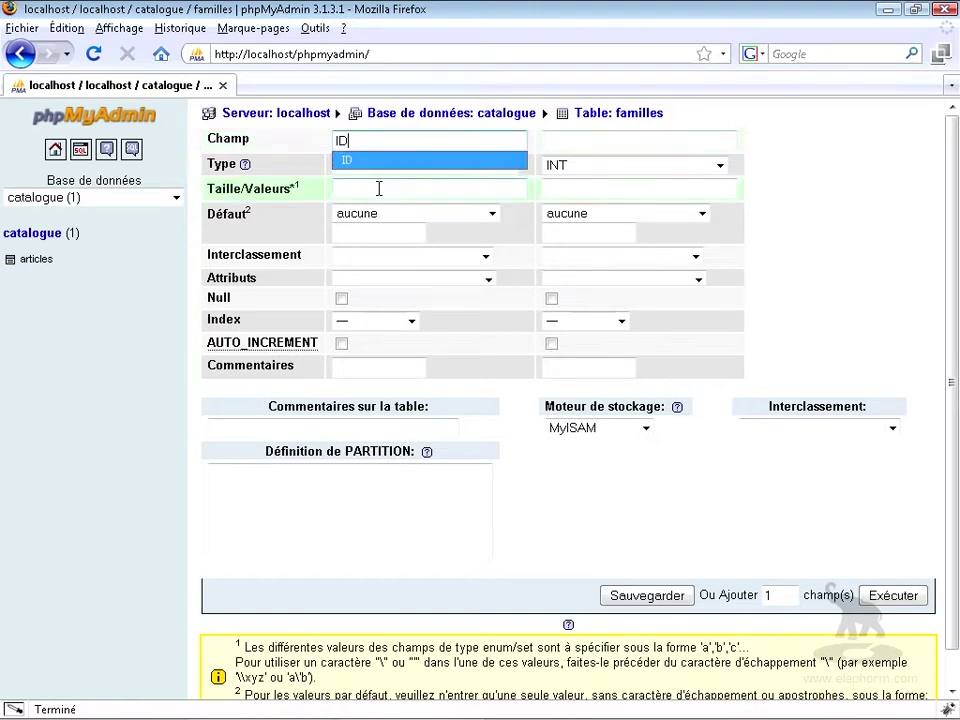
pyautogui.click(340, 186)
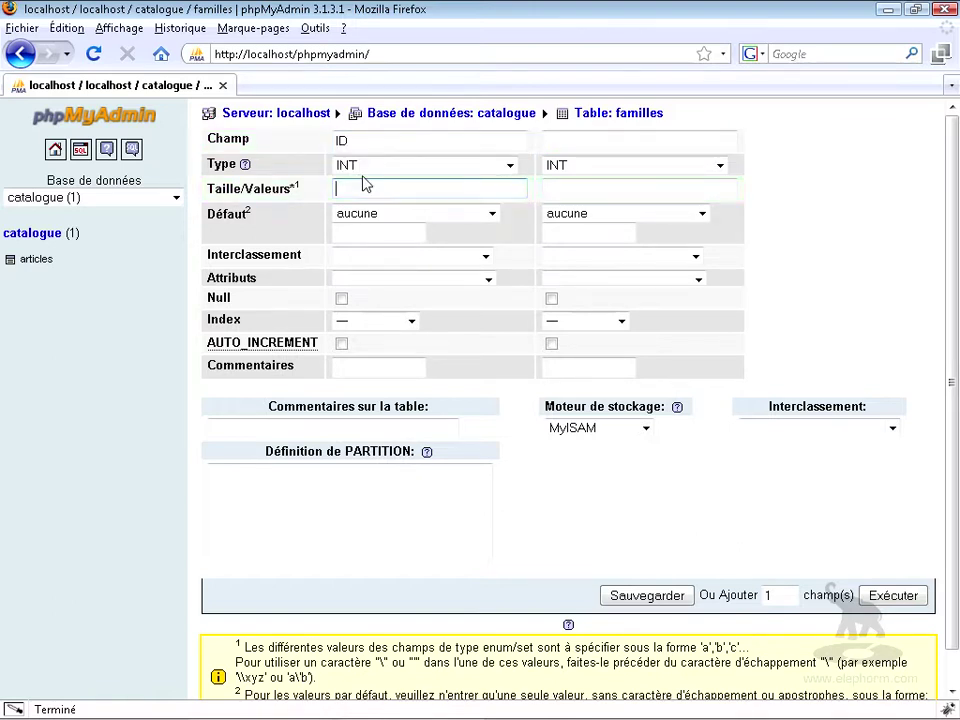
pyautogui.click(510, 166)
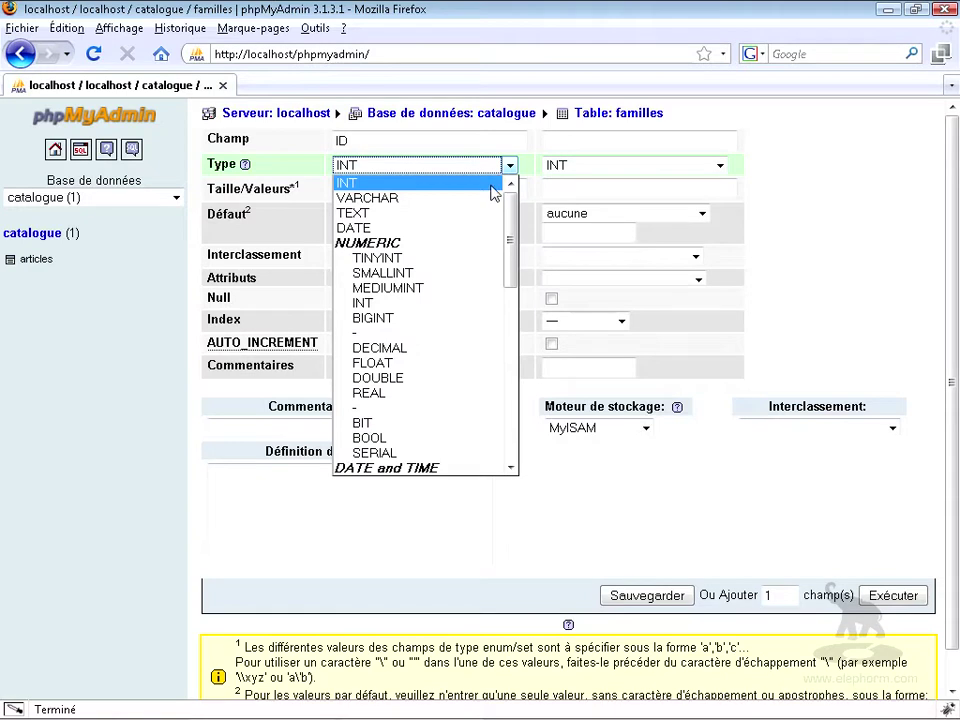
pyautogui.click(405, 259)
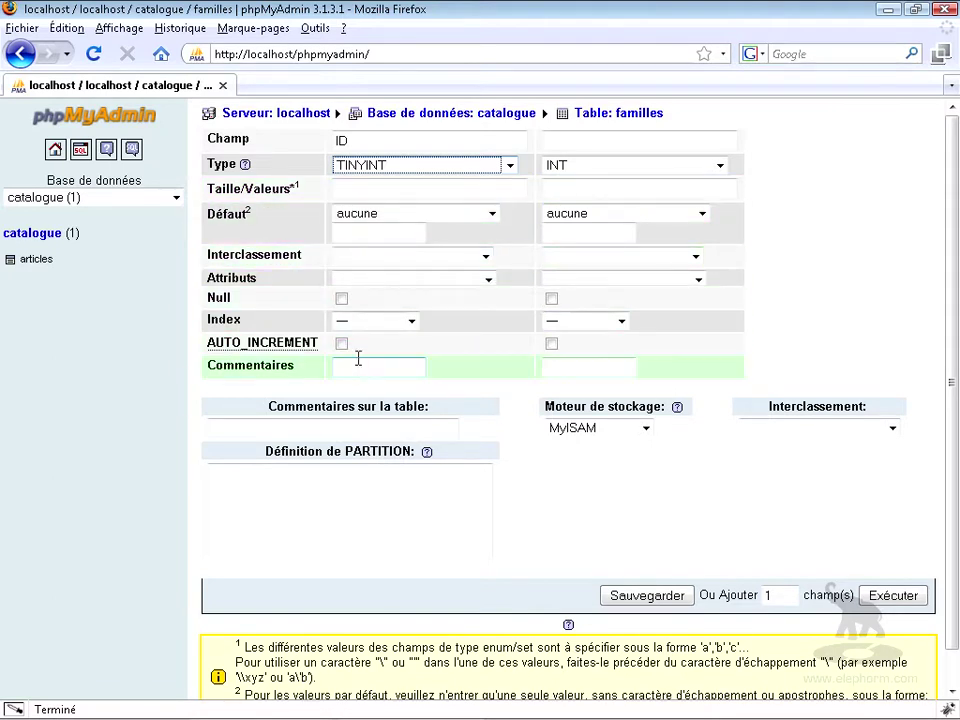
pyautogui.click(411, 322)
pyautogui.click(388, 358)
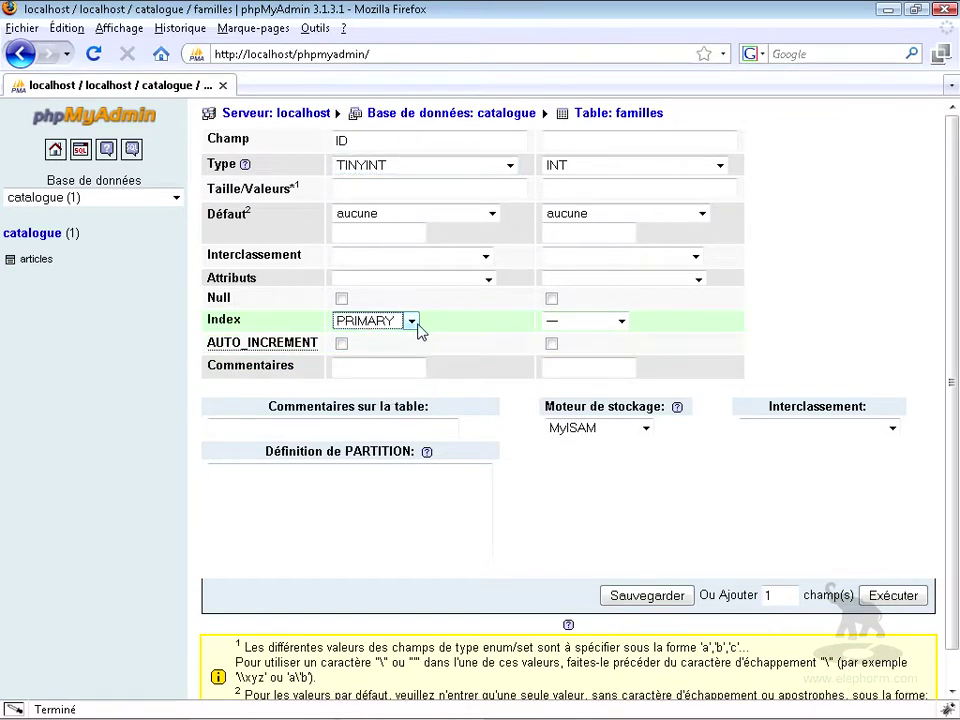
pyautogui.click(342, 345)
# Define the second field as intitule, type VARCHAR with size 50, and save the familles table
pyautogui.click(575, 141)
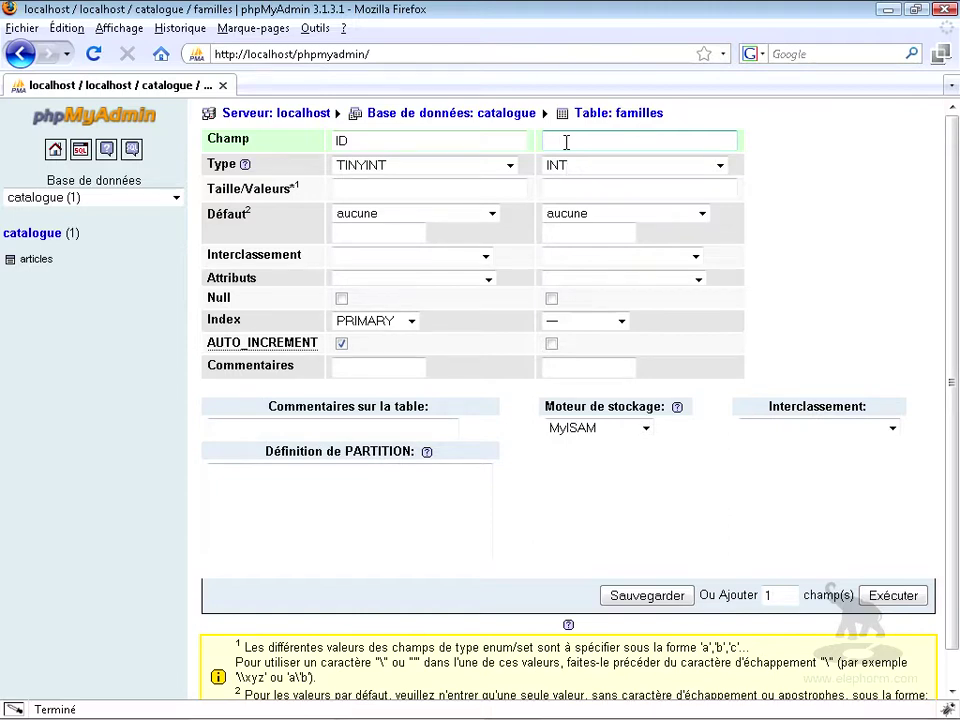
pyautogui.write('int')
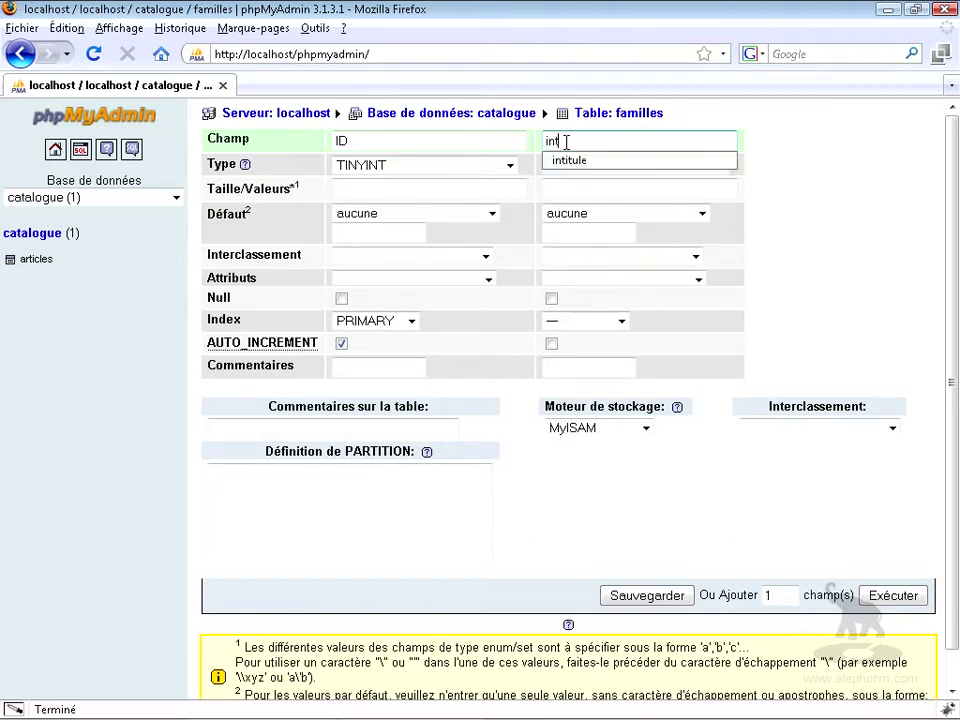
pyautogui.write('itule')
pyautogui.click(801, 180)
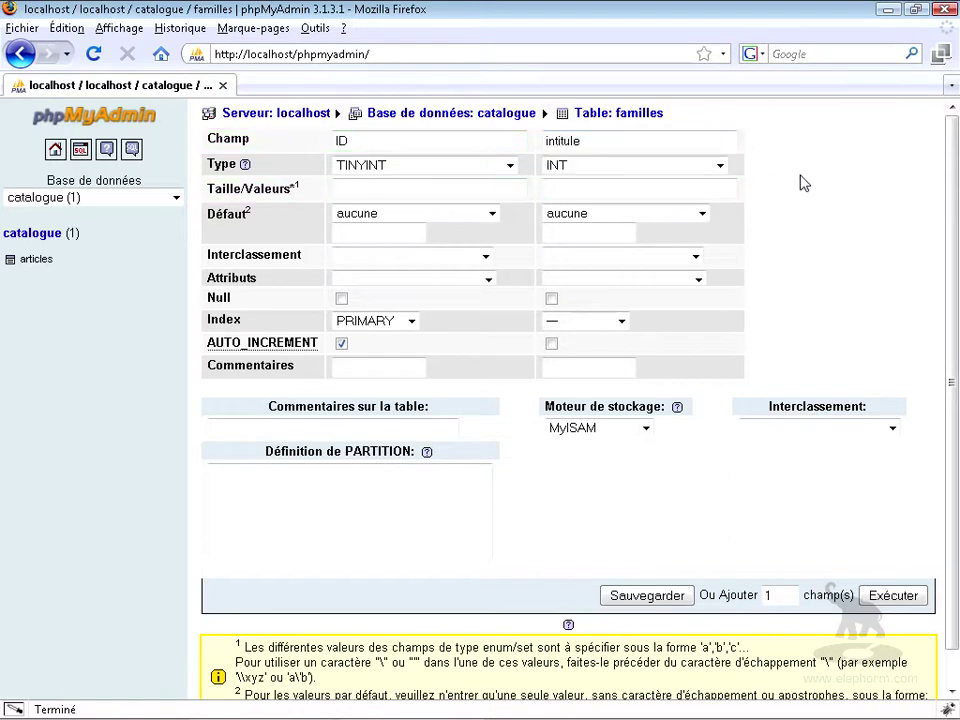
pyautogui.click(719, 166)
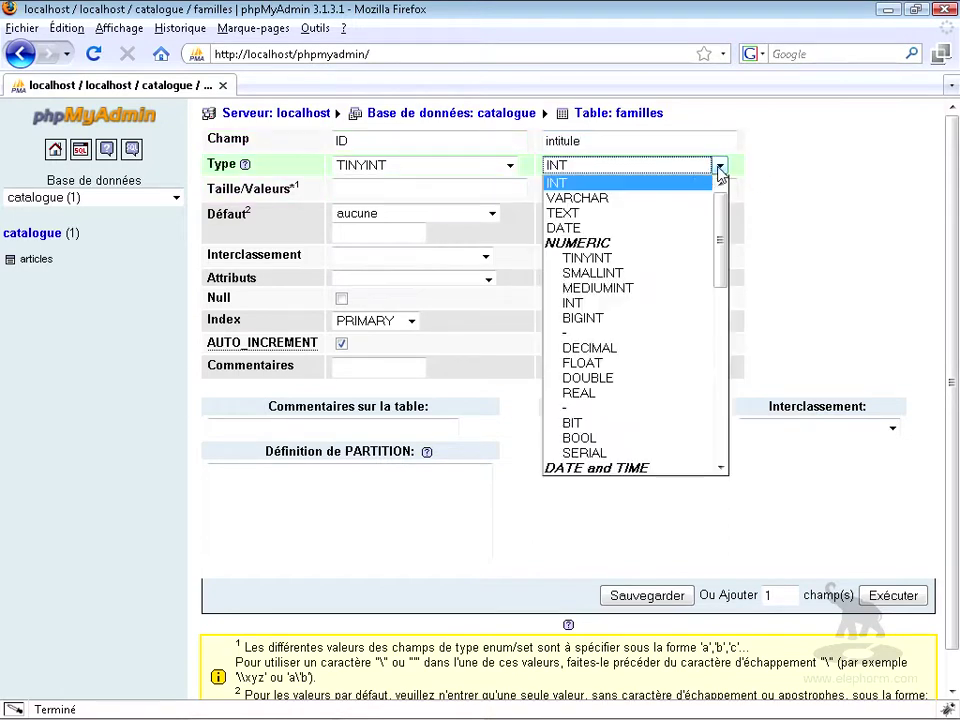
pyautogui.click(662, 199)
pyautogui.click(606, 190)
pyautogui.write('50')
pyautogui.click(793, 219)
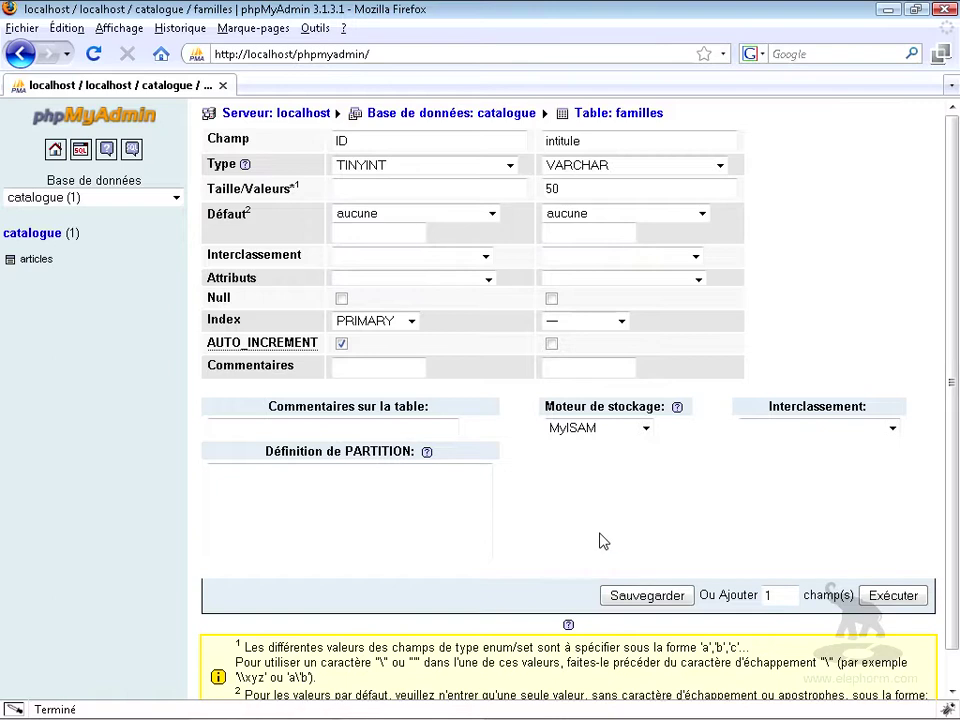
pyautogui.click(648, 597)
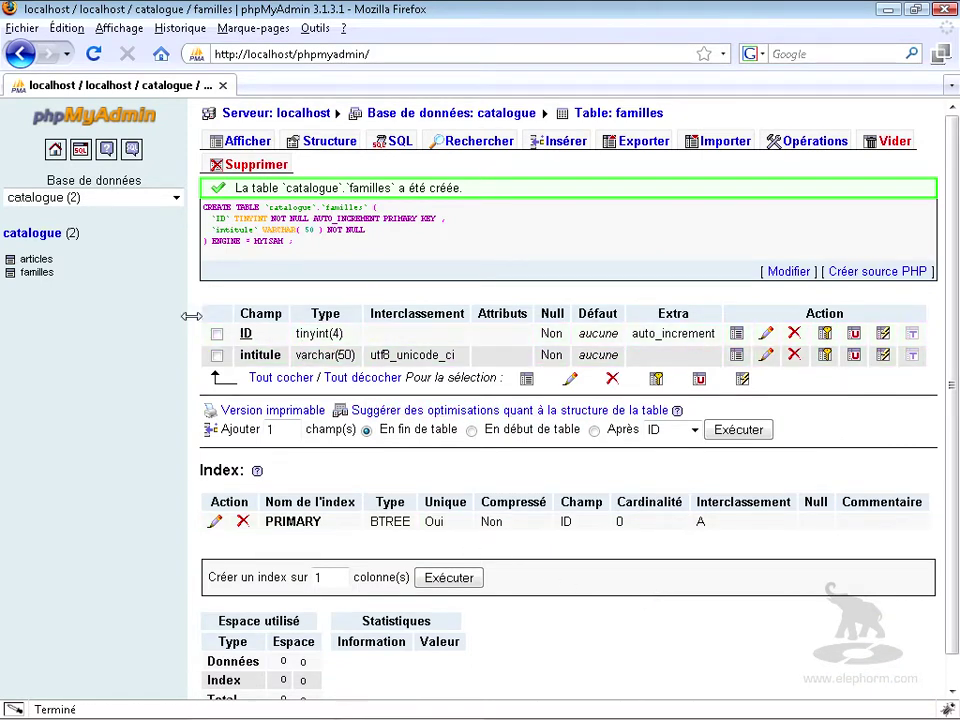
# Start inserting records into the familles table, giving the first one the intitule Guitare and leaving its ID empty
pyautogui.click(33, 236)
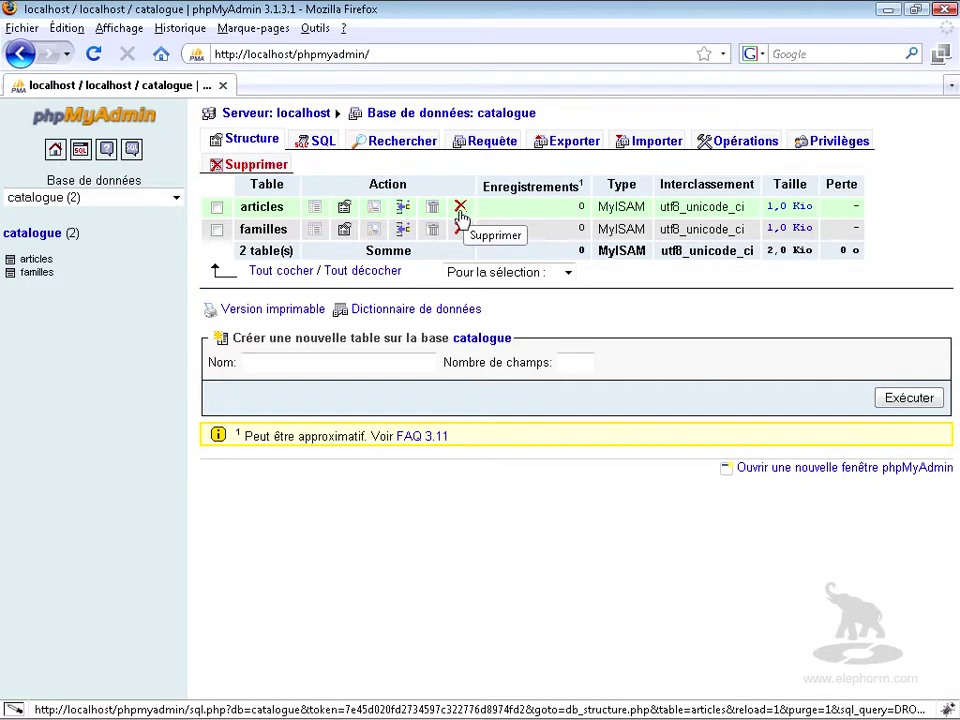
pyautogui.click(403, 235)
pyautogui.click(547, 234)
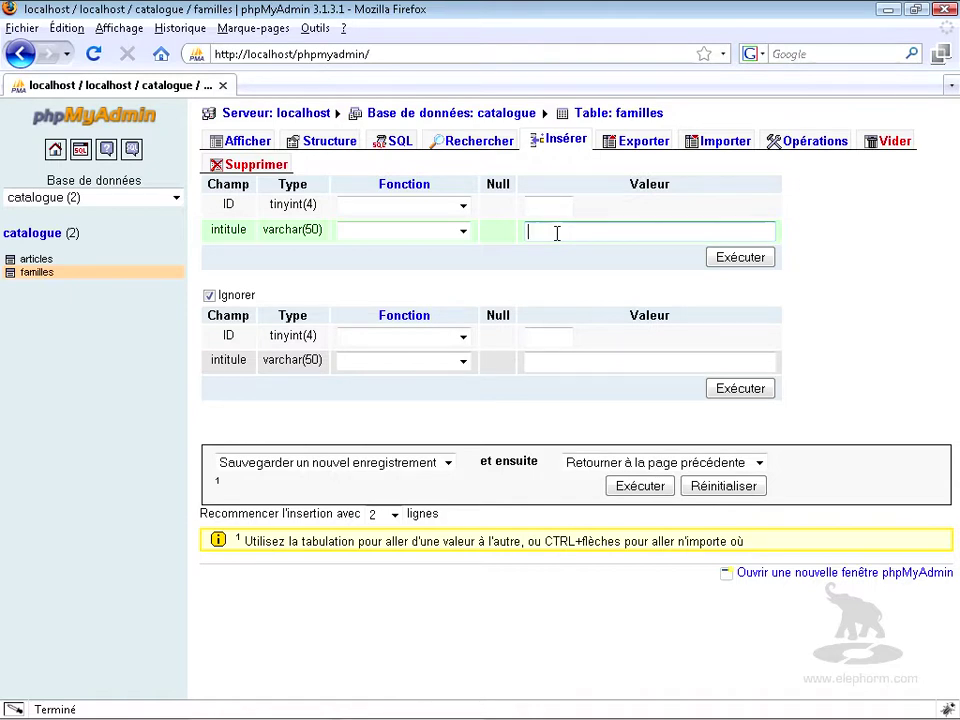
pyautogui.click(544, 207)
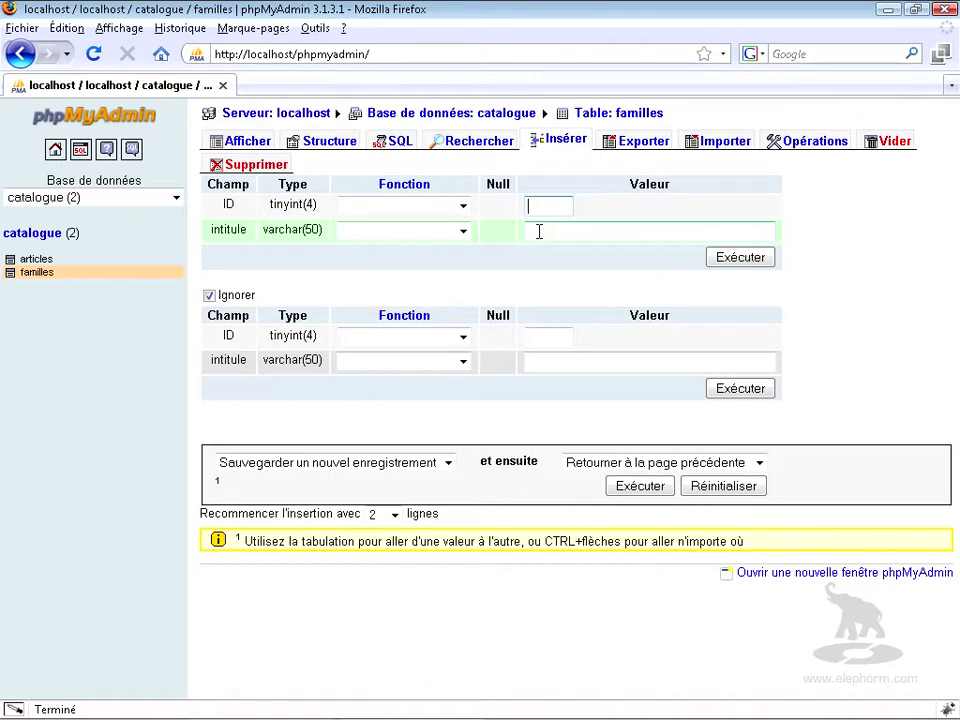
pyautogui.click(549, 231)
pyautogui.write('Guitare')
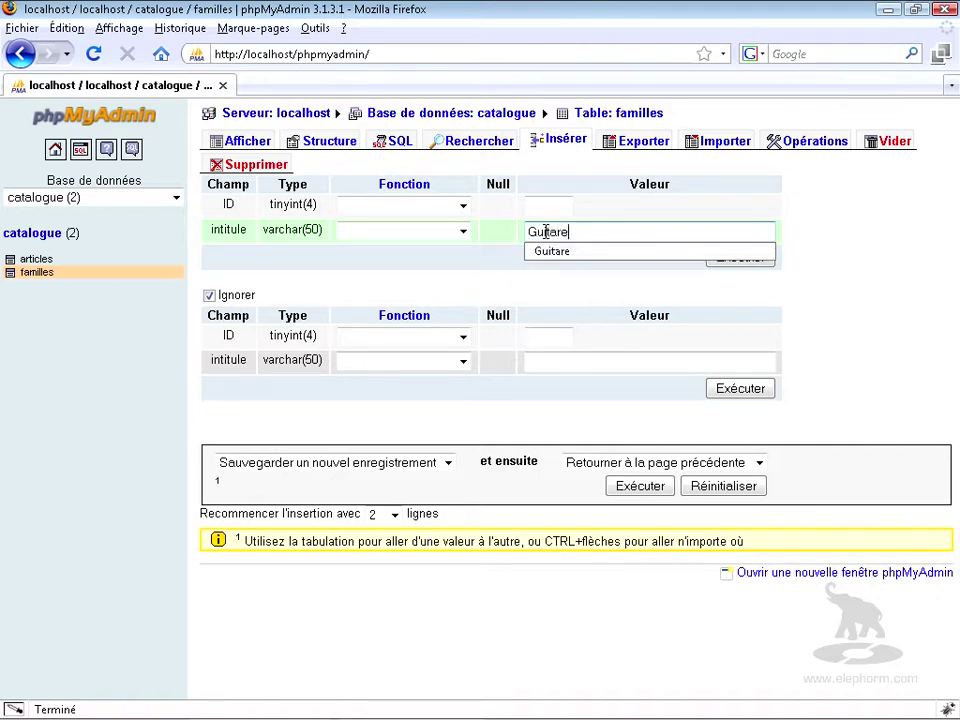
# Enter Accessoire as the second record's intitule, then insert both records and display the contents of familles
pyautogui.click(567, 360)
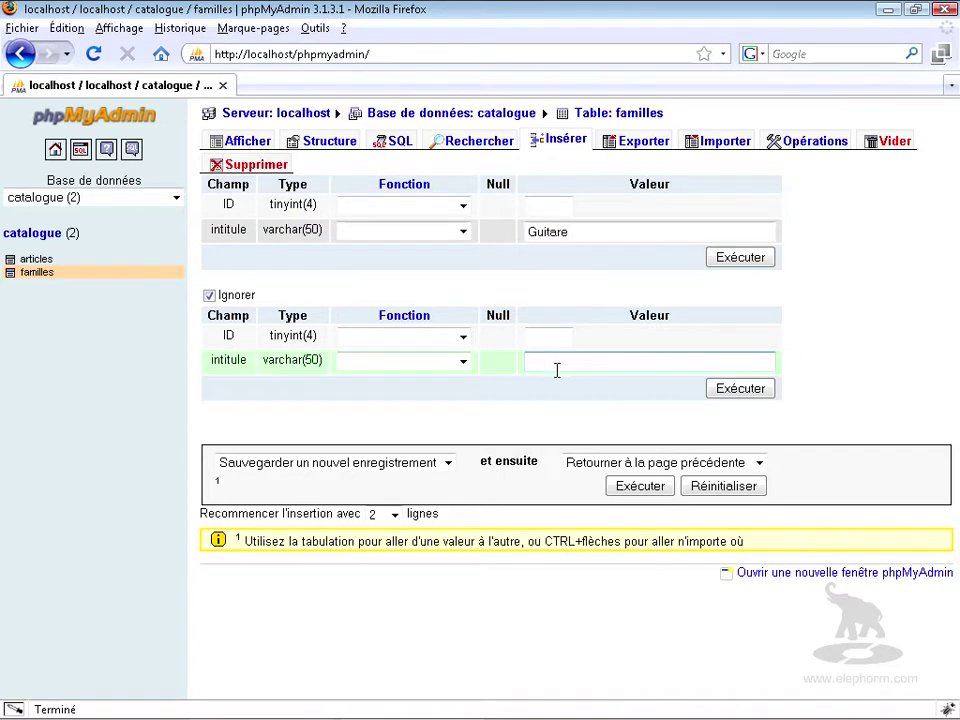
pyautogui.write('A')
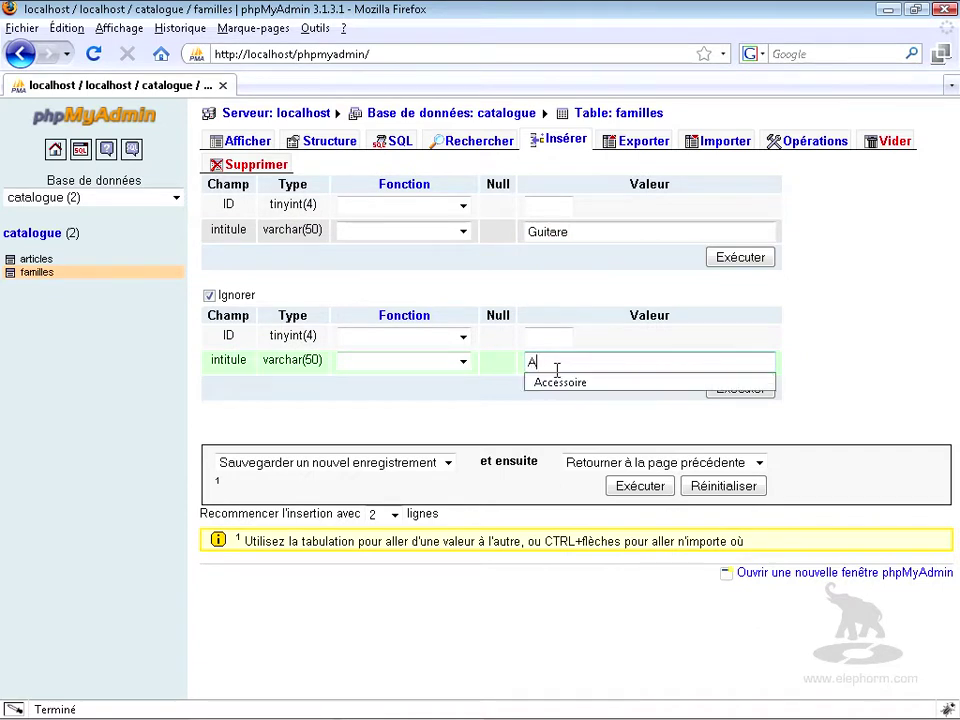
pyautogui.write('ccessoire')
pyautogui.click(784, 326)
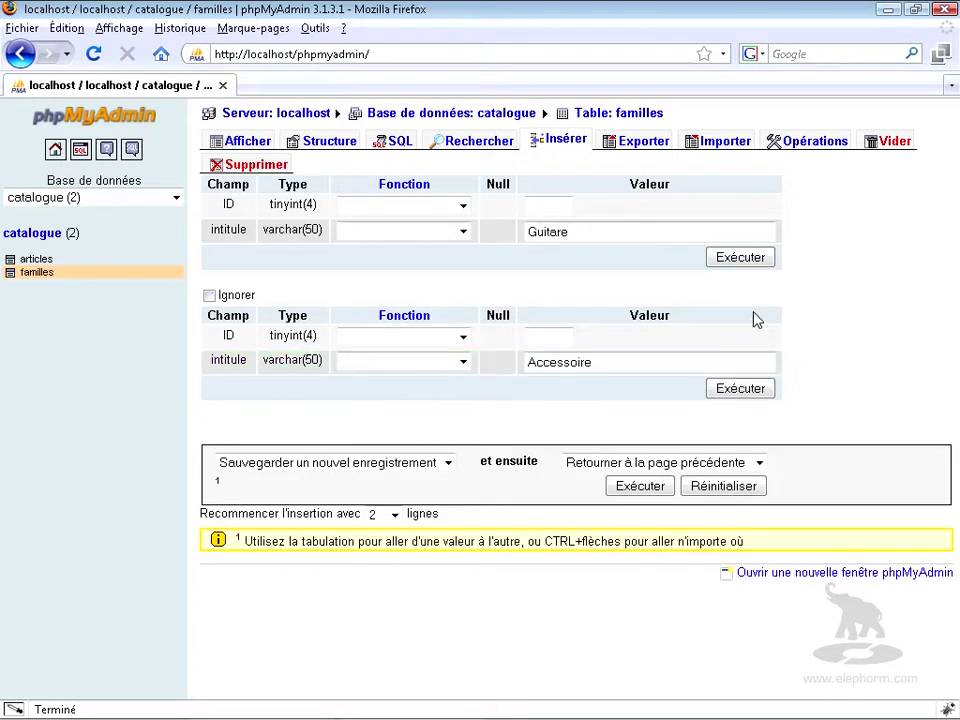
pyautogui.click(740, 393)
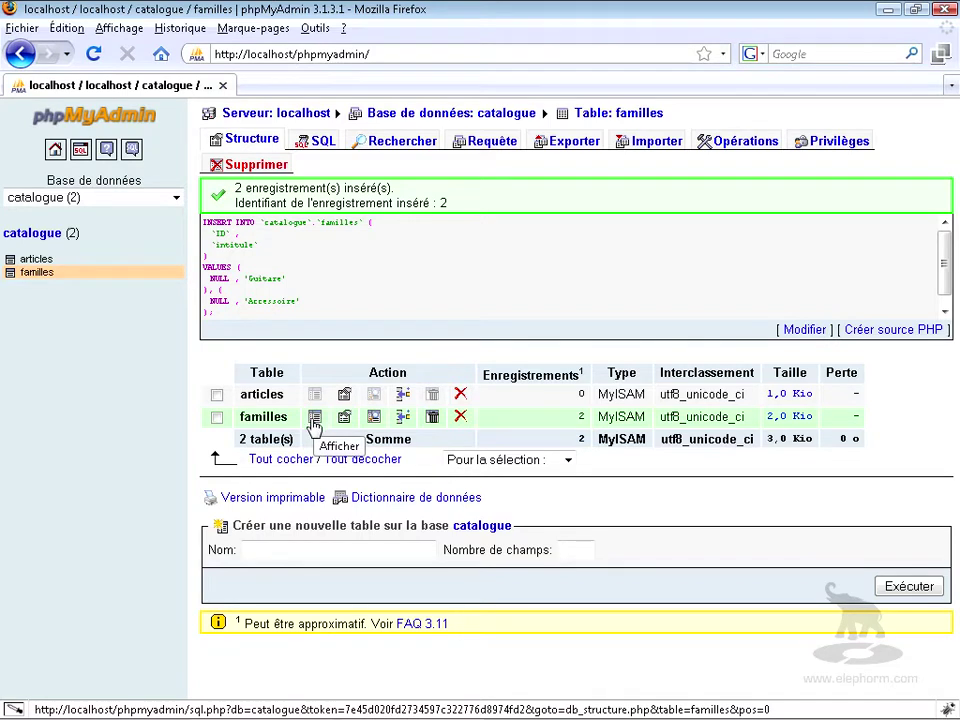
pyautogui.click(314, 425)
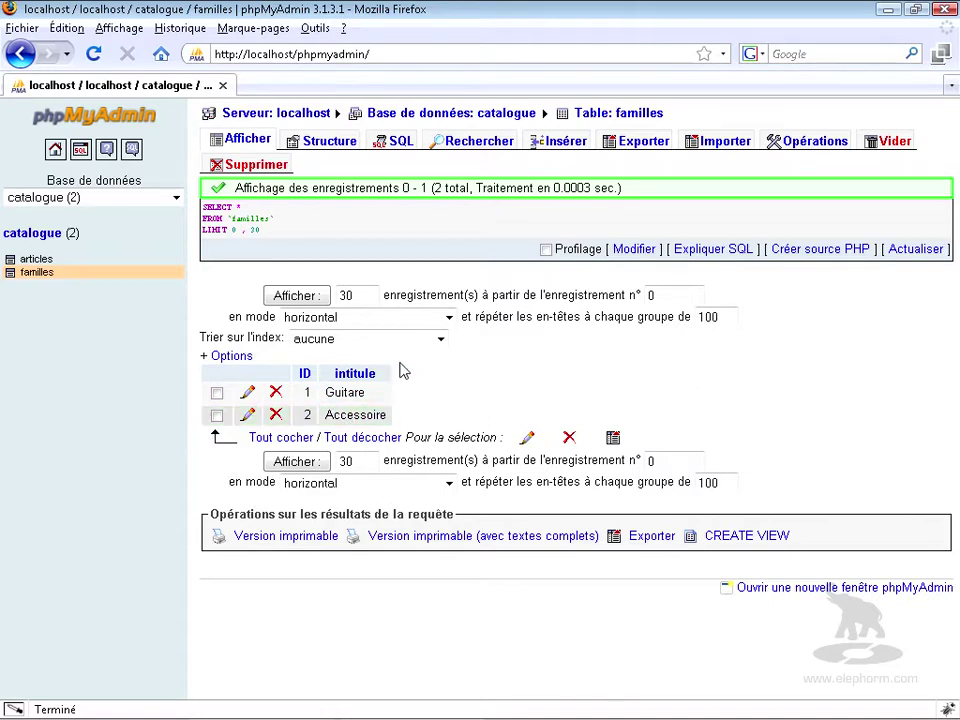
# Start inserting records into the articles table, giving the first one the reference GIB78 and the prix 400
pyautogui.click(34, 233)
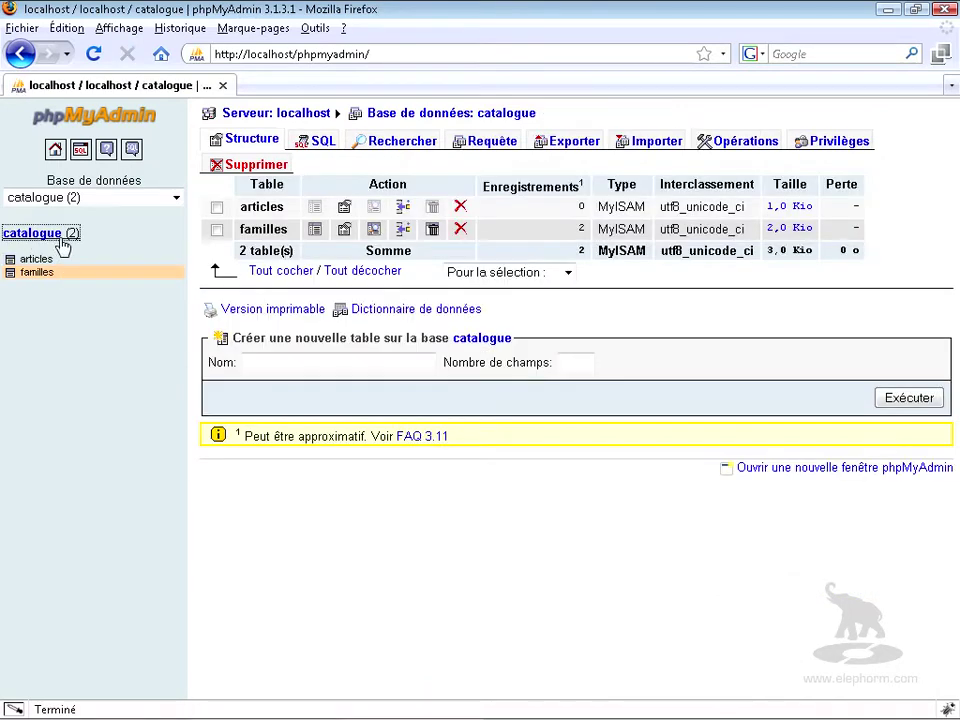
pyautogui.click(402, 210)
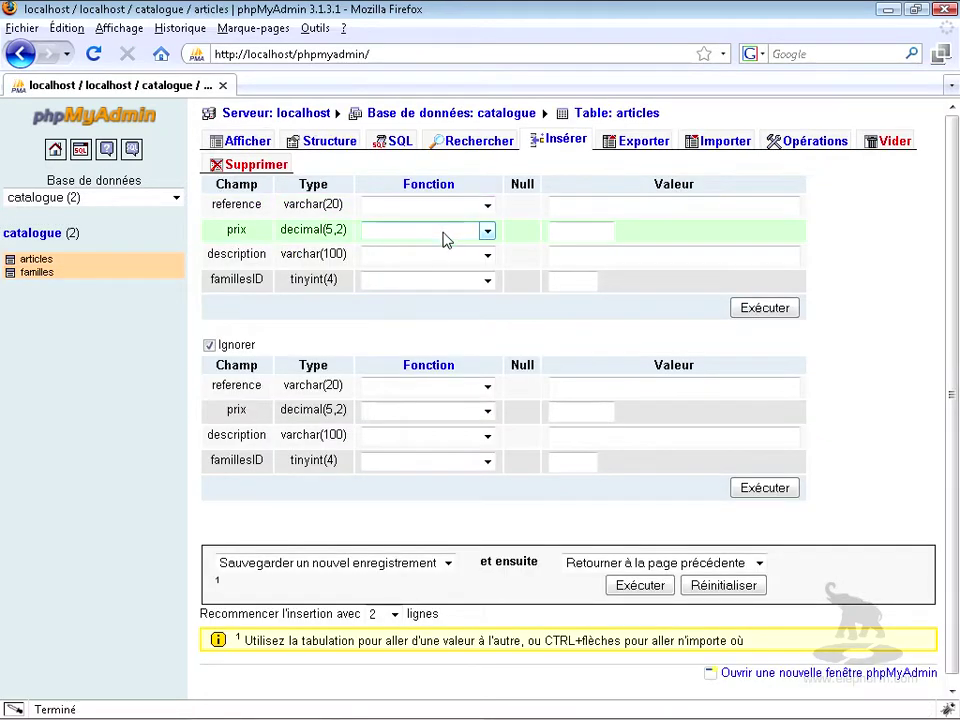
pyautogui.click(574, 208)
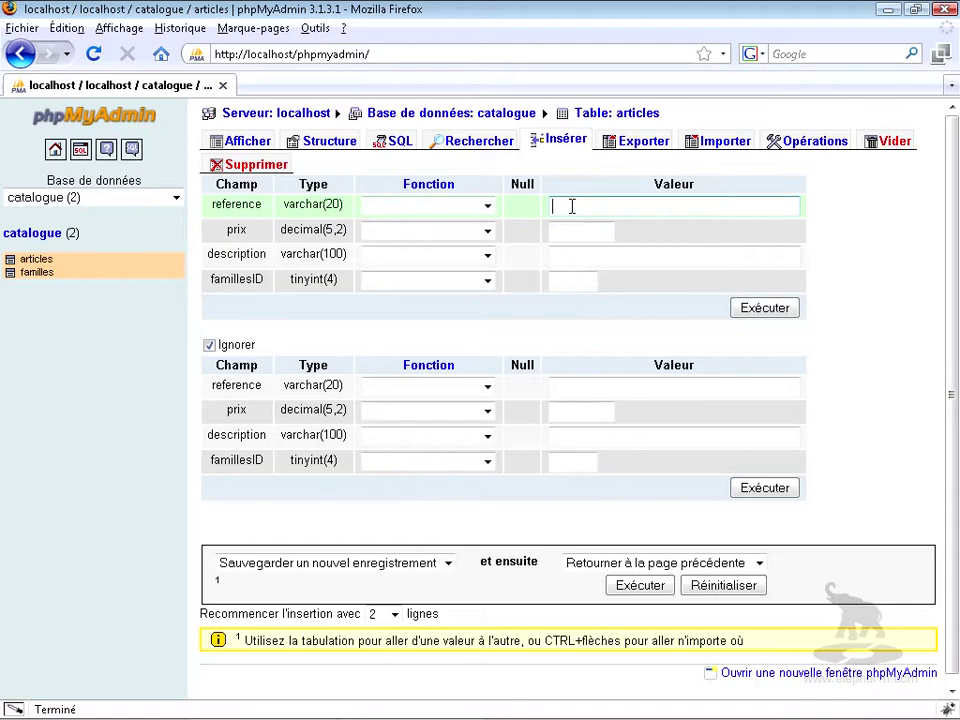
pyautogui.click(572, 206)
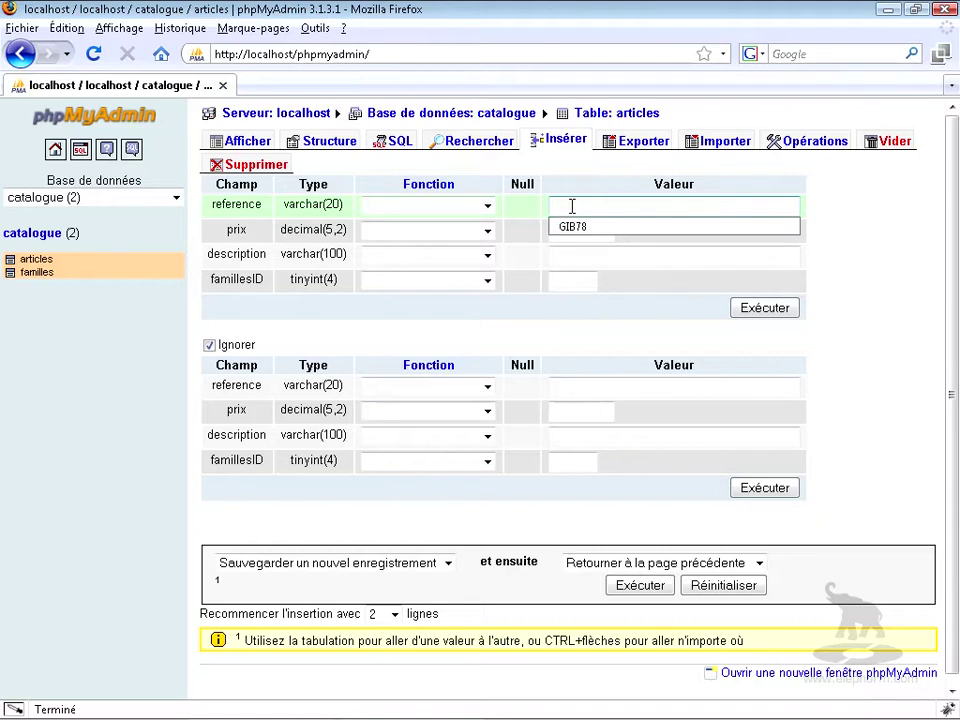
pyautogui.write('GIB78')
pyautogui.click(625, 250)
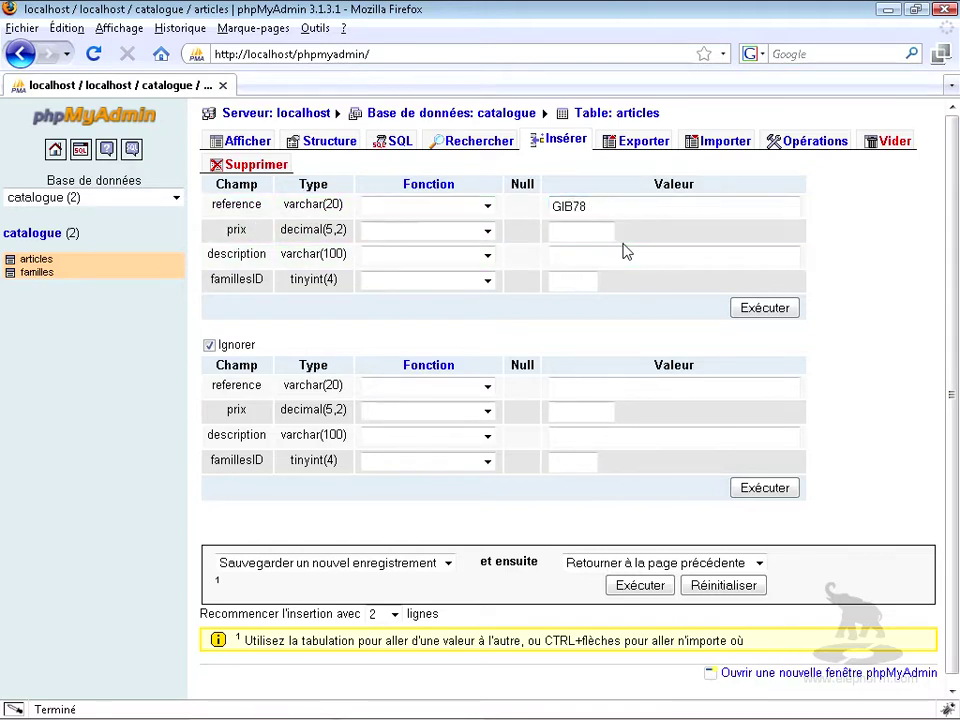
pyautogui.click(581, 233)
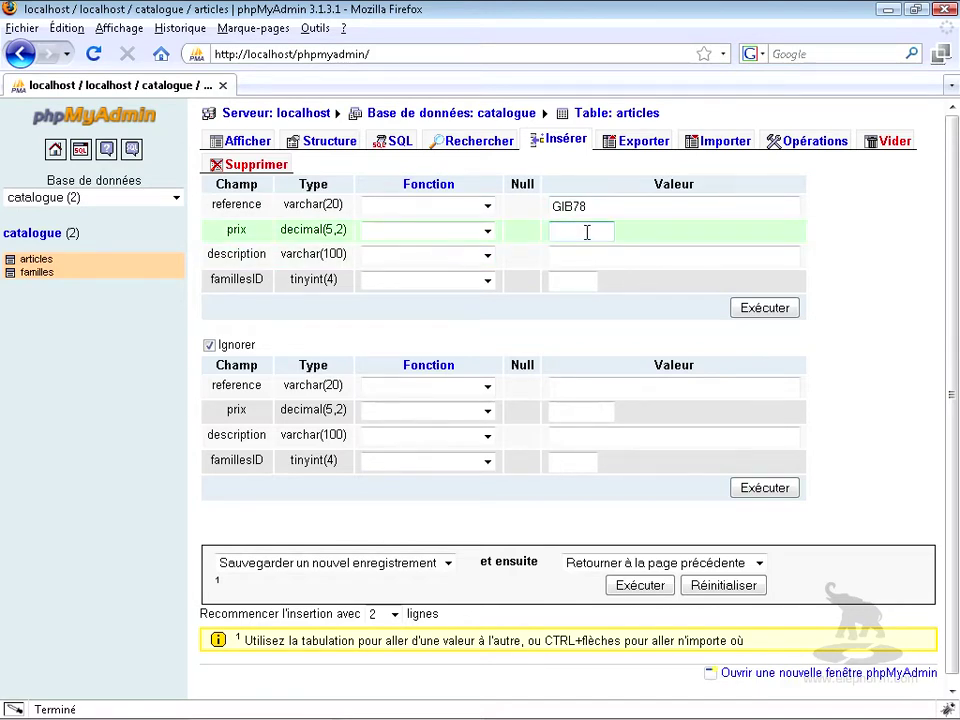
pyautogui.write('400')
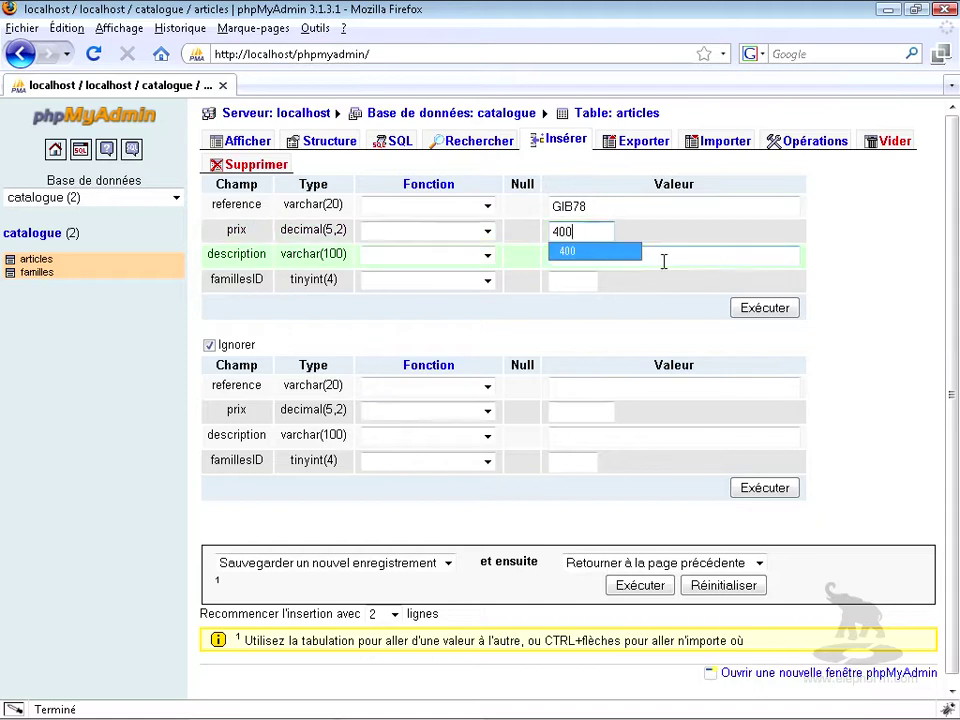
# Set the first article's description to Guitare Gibson and its famillesID to 1
pyautogui.click(551, 254)
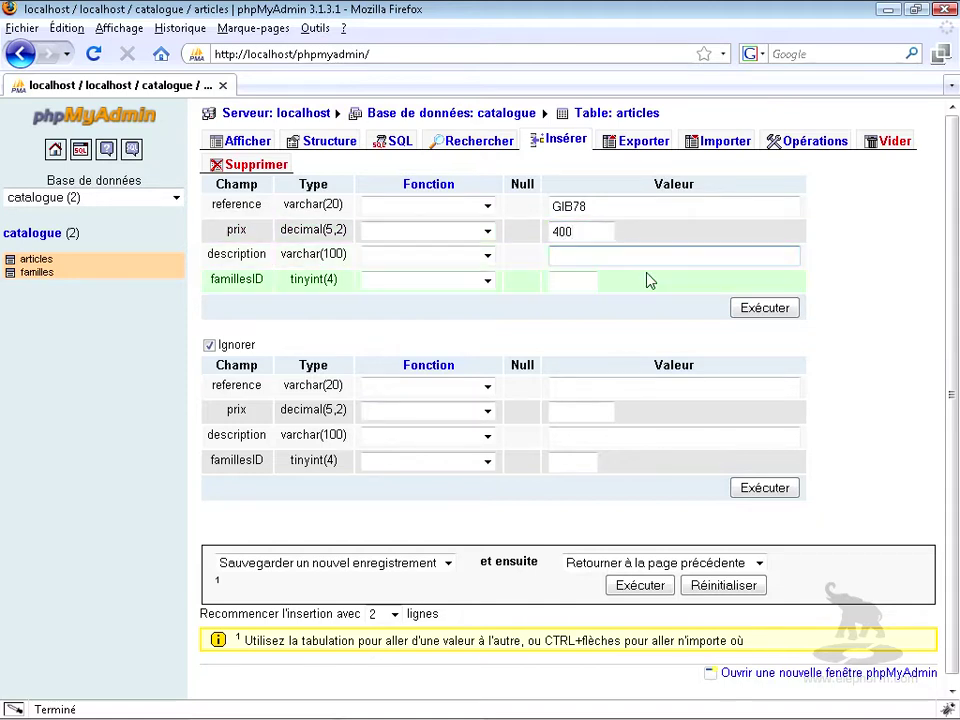
pyautogui.write('Guitare')
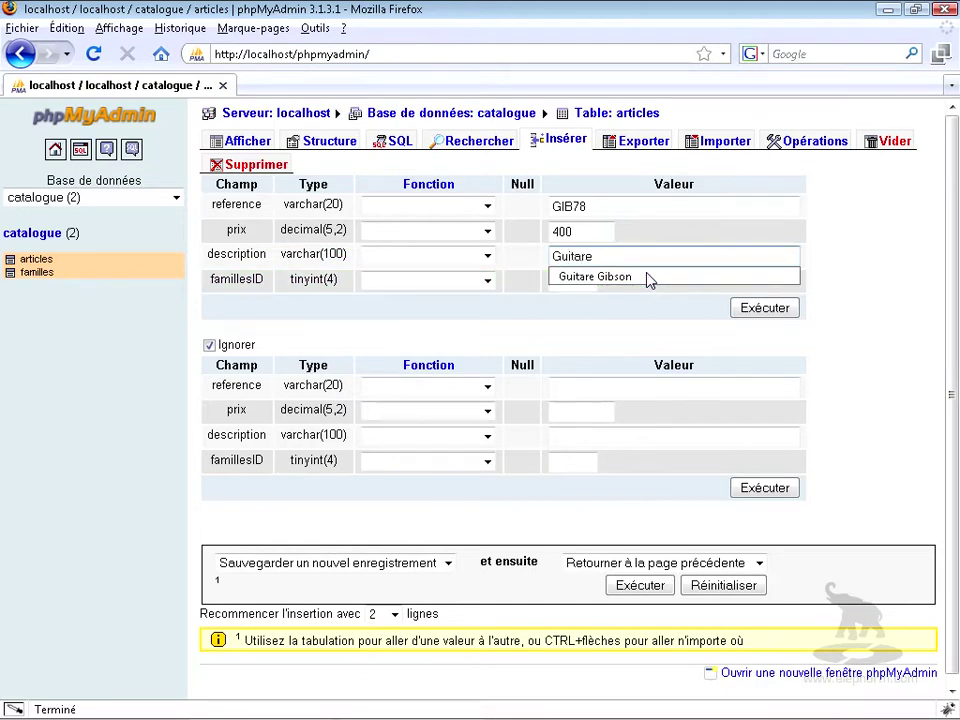
pyautogui.write(' Gibson')
pyautogui.press('Down')
pyautogui.click(570, 283)
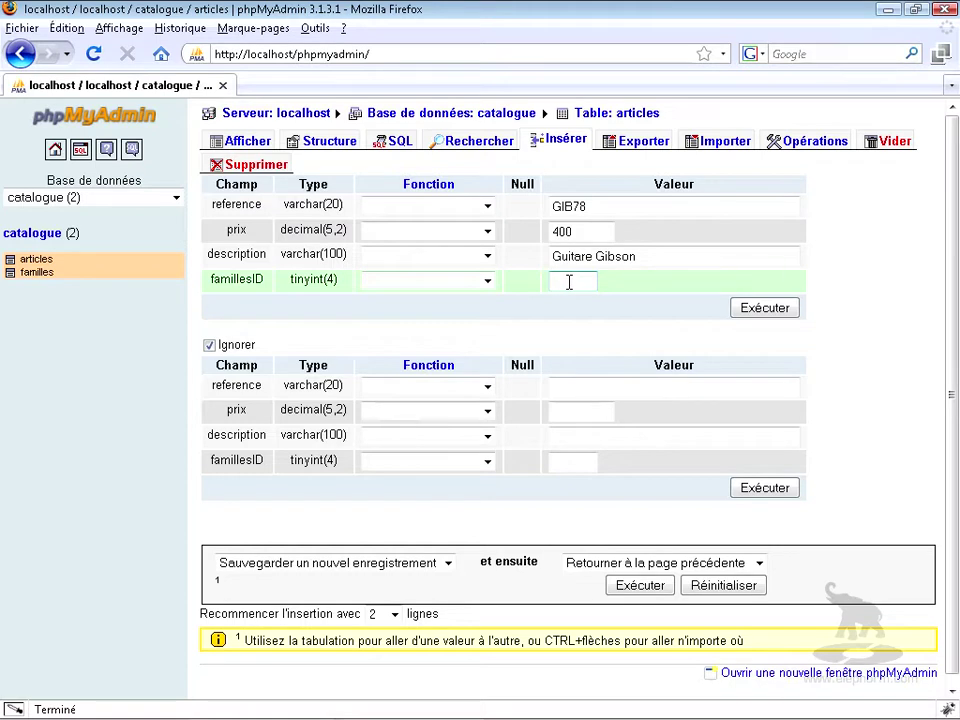
pyautogui.write('1')
pyautogui.press('Down')
pyautogui.press('Return')
# Give the second articles record the reference ART56 and the prix 600
pyautogui.click(589, 389)
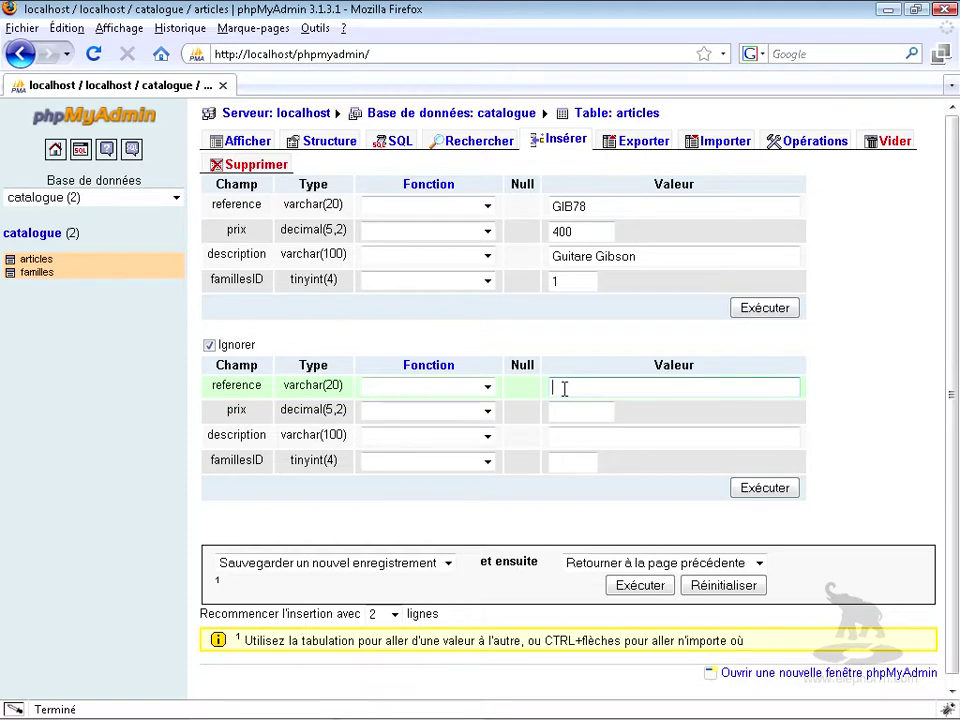
pyautogui.write('A')
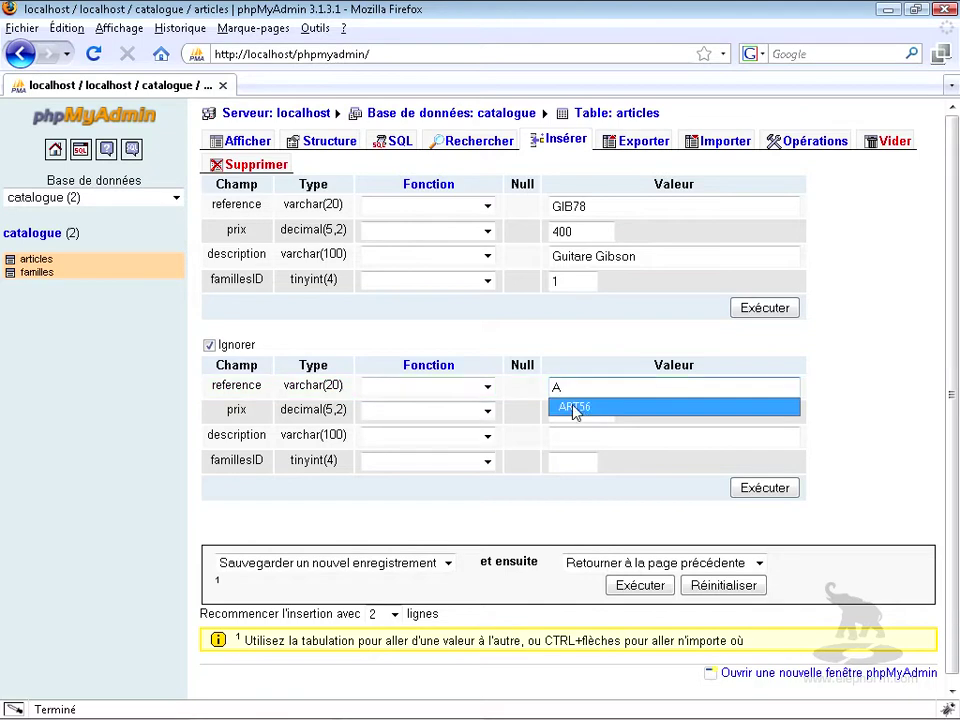
pyautogui.click(578, 408)
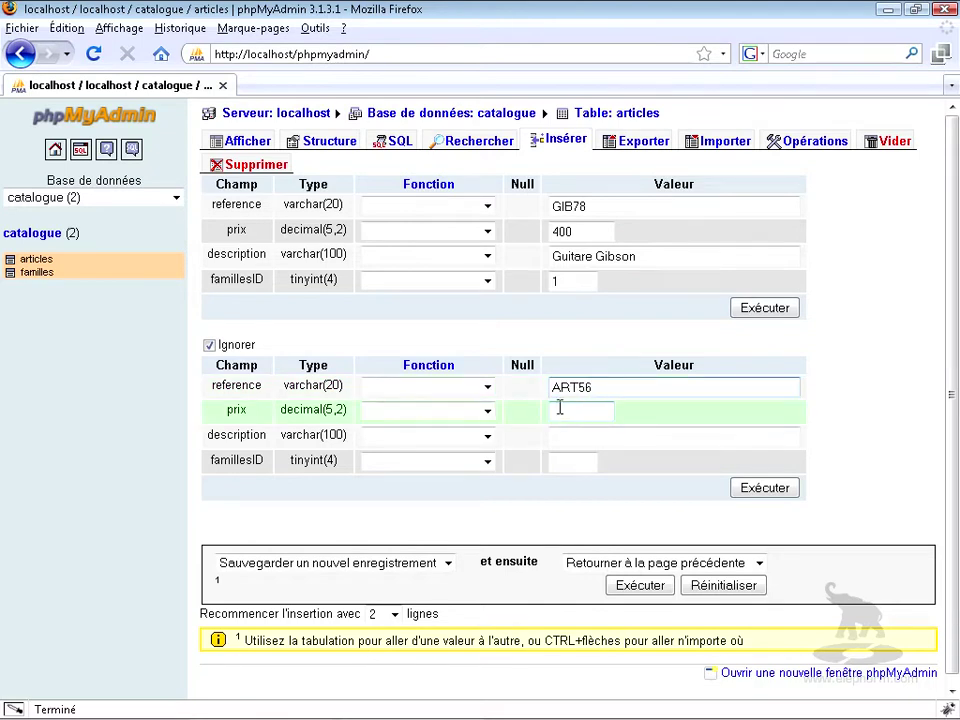
pyautogui.click(572, 412)
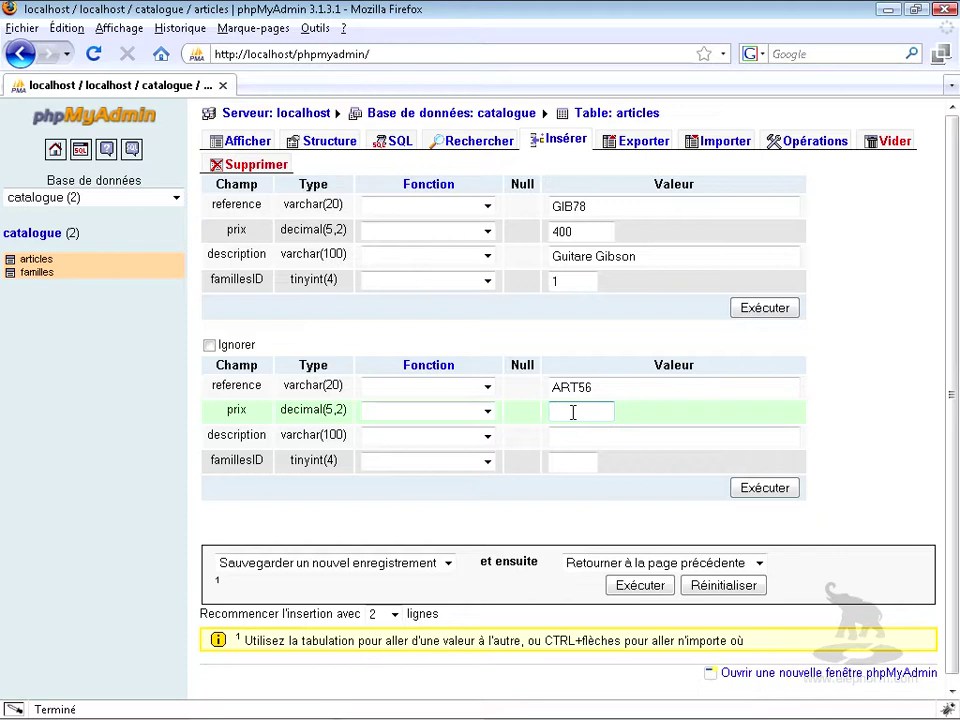
pyautogui.write('6')
# Set the second article's description to Guitare Artchop and its famillesID to 1
pyautogui.click(574, 431)
pyautogui.click(574, 437)
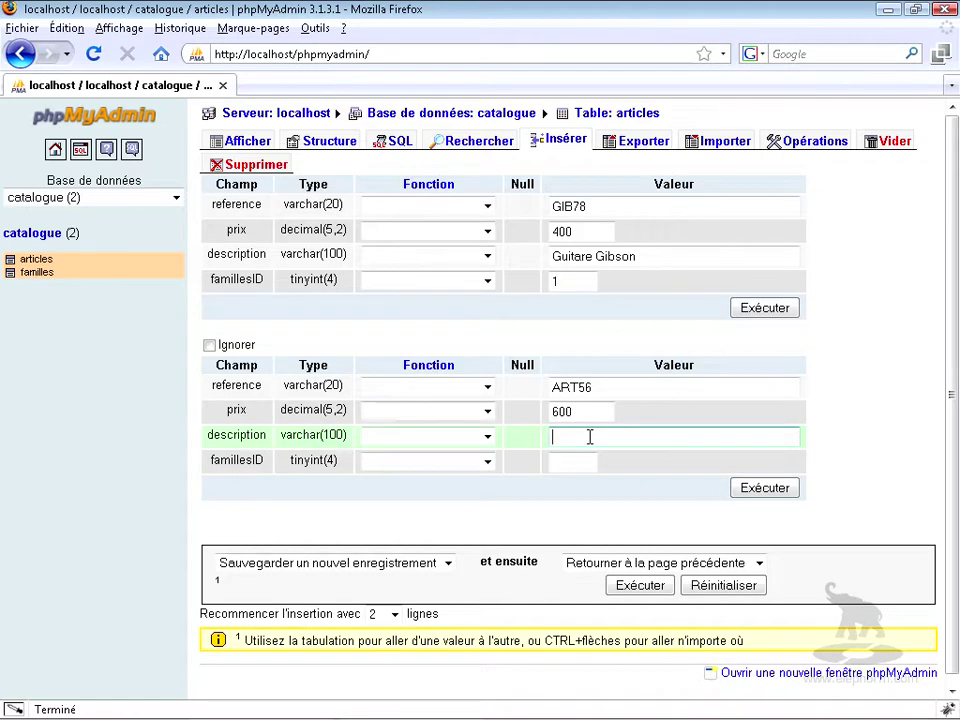
pyautogui.write('Gu')
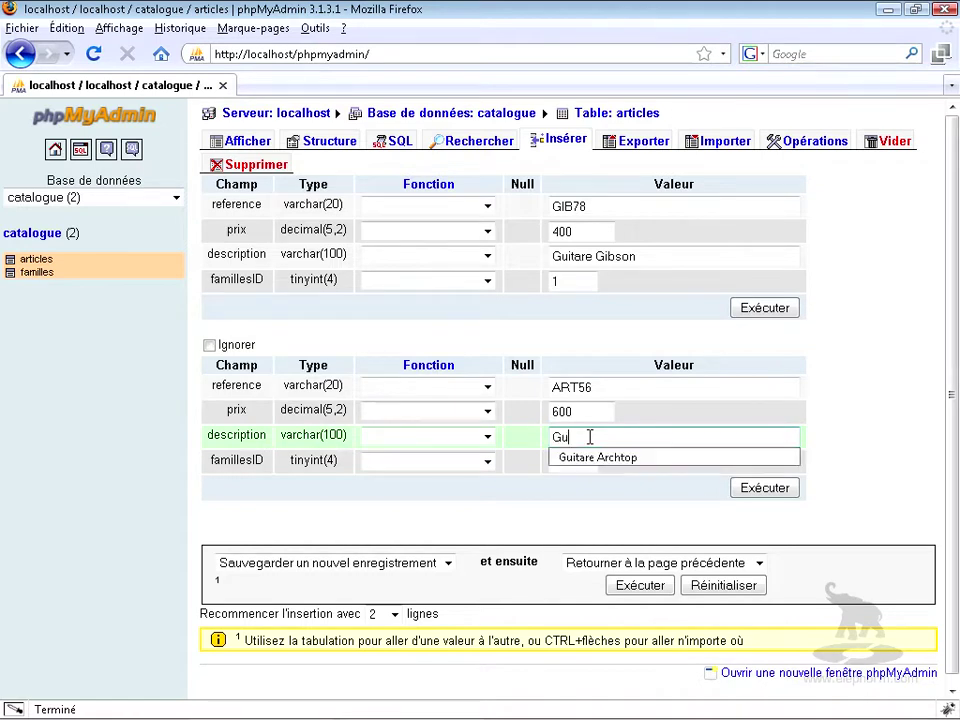
pyautogui.write('itare Artchop')
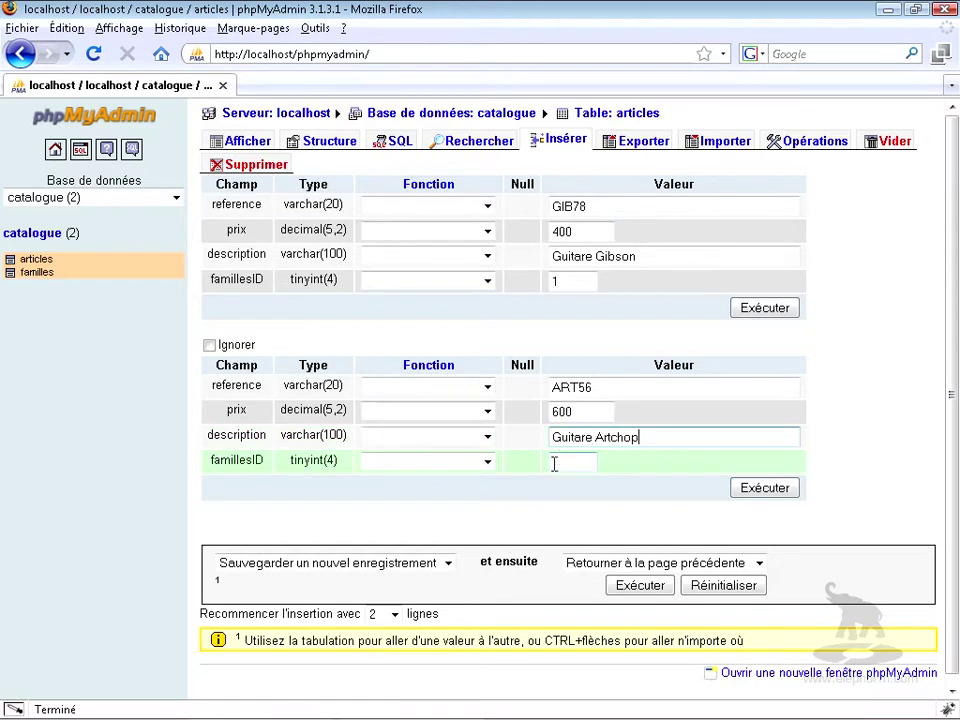
pyautogui.click(558, 463)
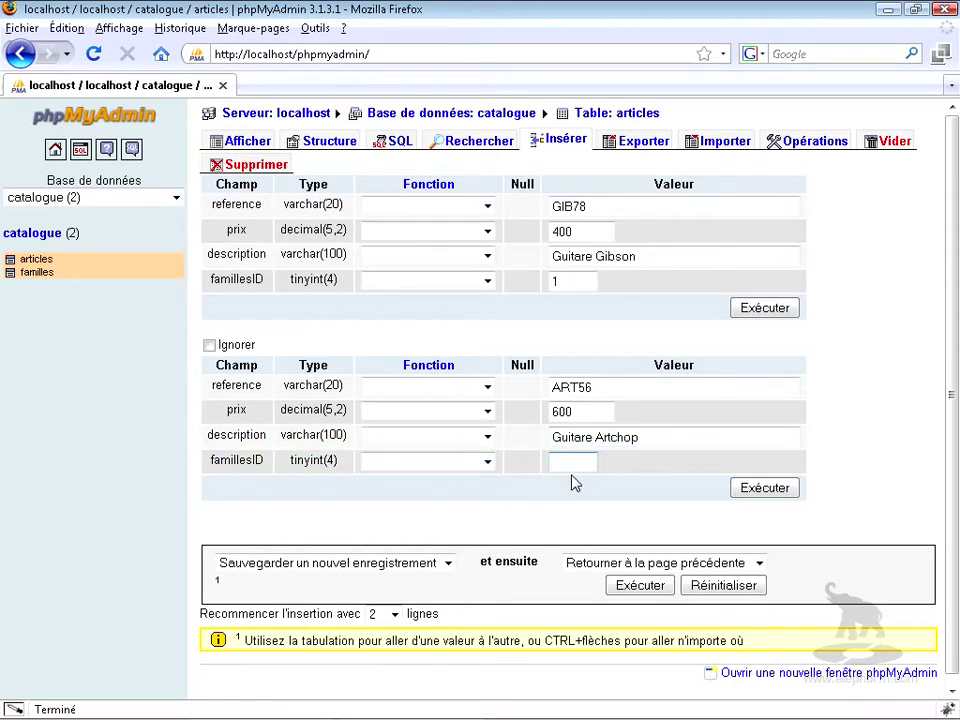
pyautogui.write('1')
pyautogui.click(575, 483)
# Insert both article records, choosing to continue with inserting a new record
pyautogui.click(760, 564)
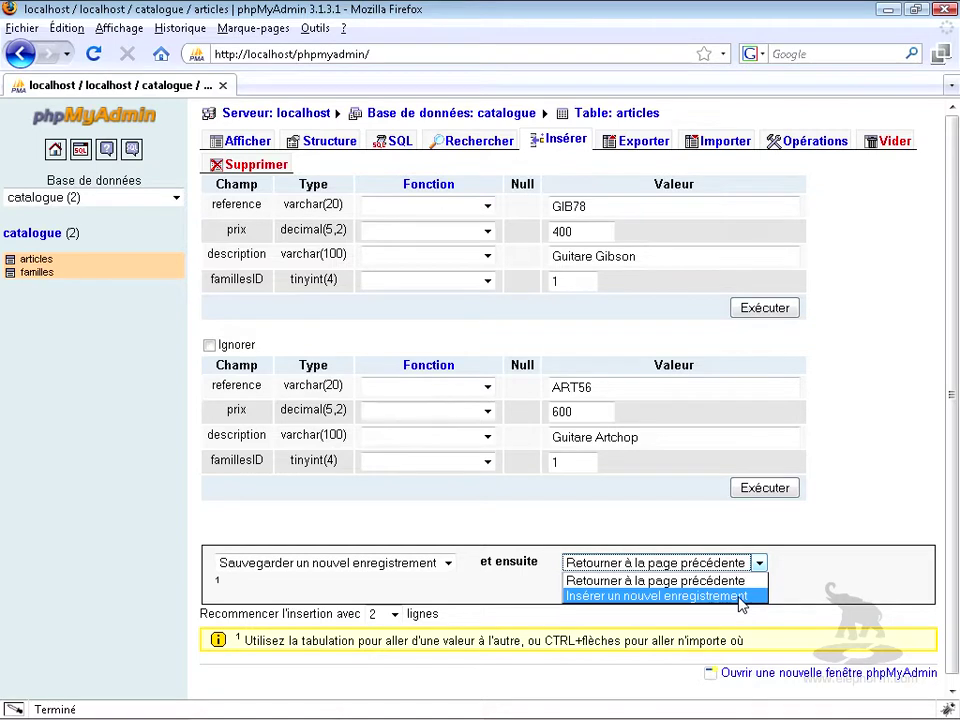
pyautogui.click(738, 596)
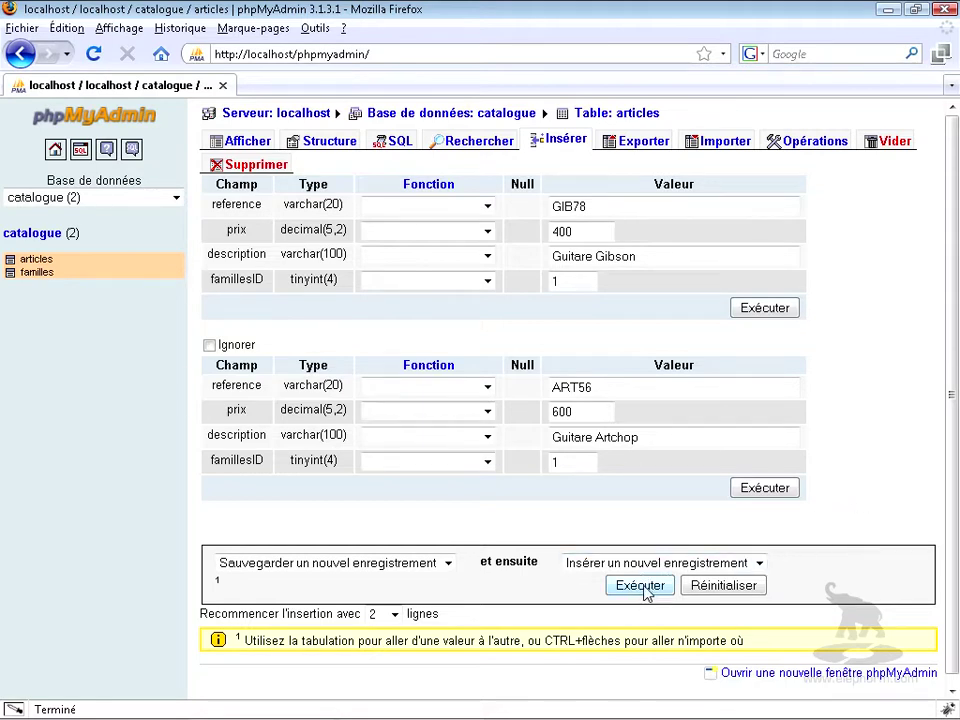
pyautogui.click(783, 495)
# In the first blank record of the new insert form for articles, enter the reference AMP32 and the prix 800
pyautogui.click(573, 245)
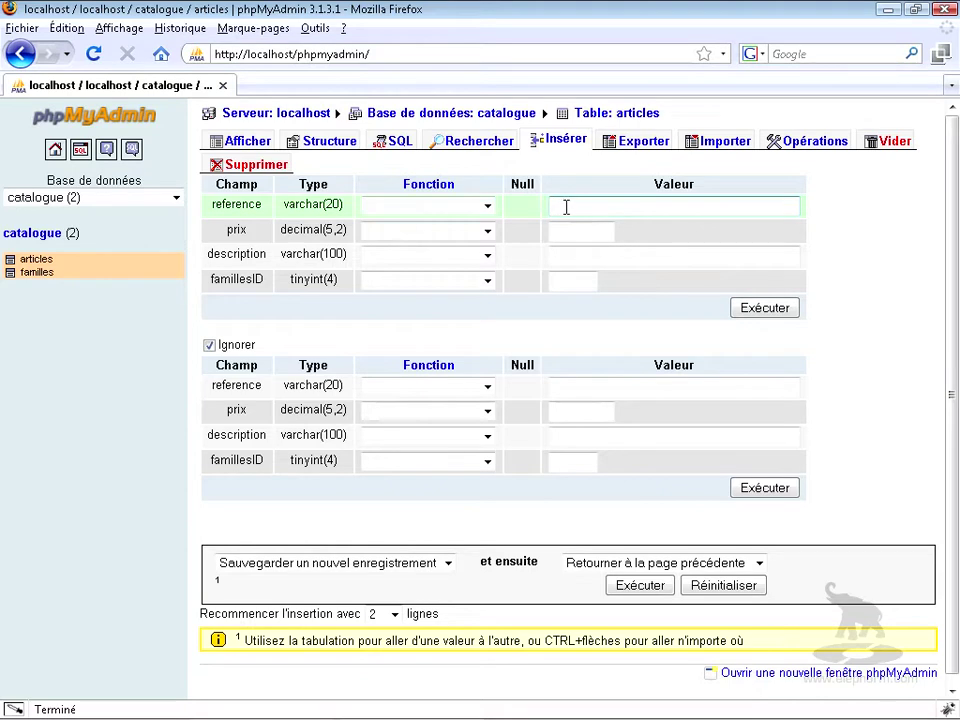
pyautogui.write('A')
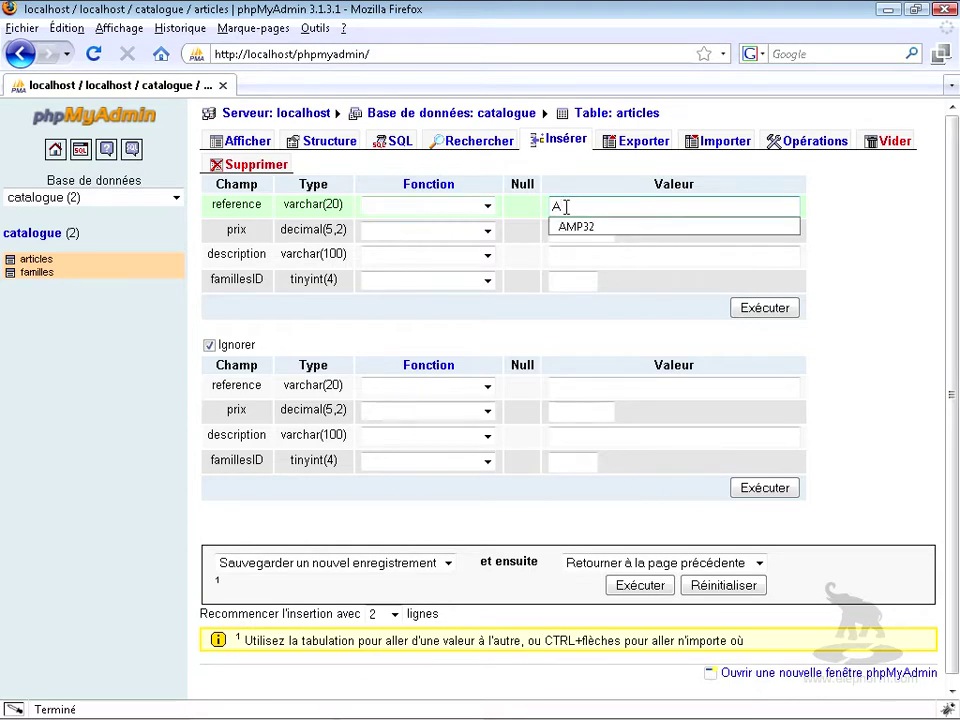
pyautogui.write('MP')
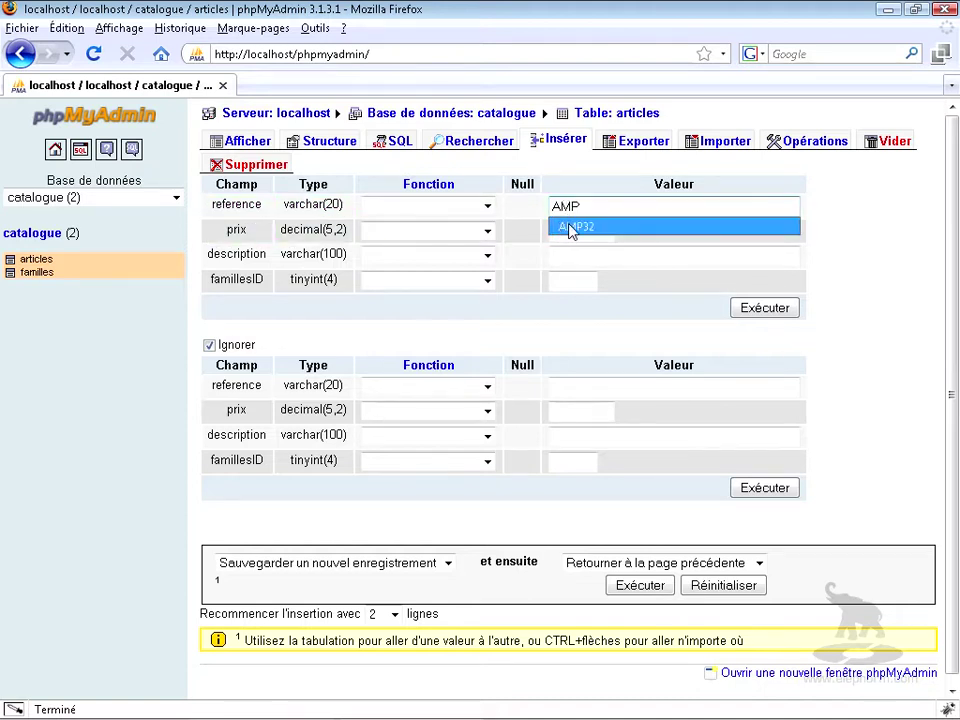
pyautogui.click(575, 227)
pyautogui.click(589, 231)
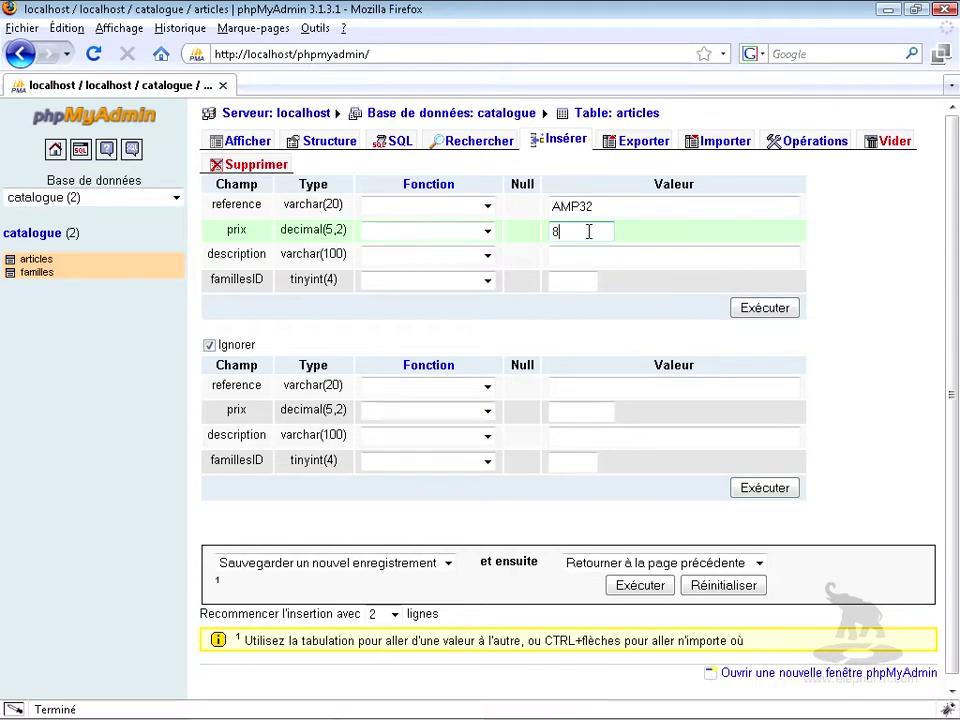
pyautogui.write('800')
# Set the AMP32 article's description to Ampli guitare and its famillesID to 2
pyautogui.click(589, 257)
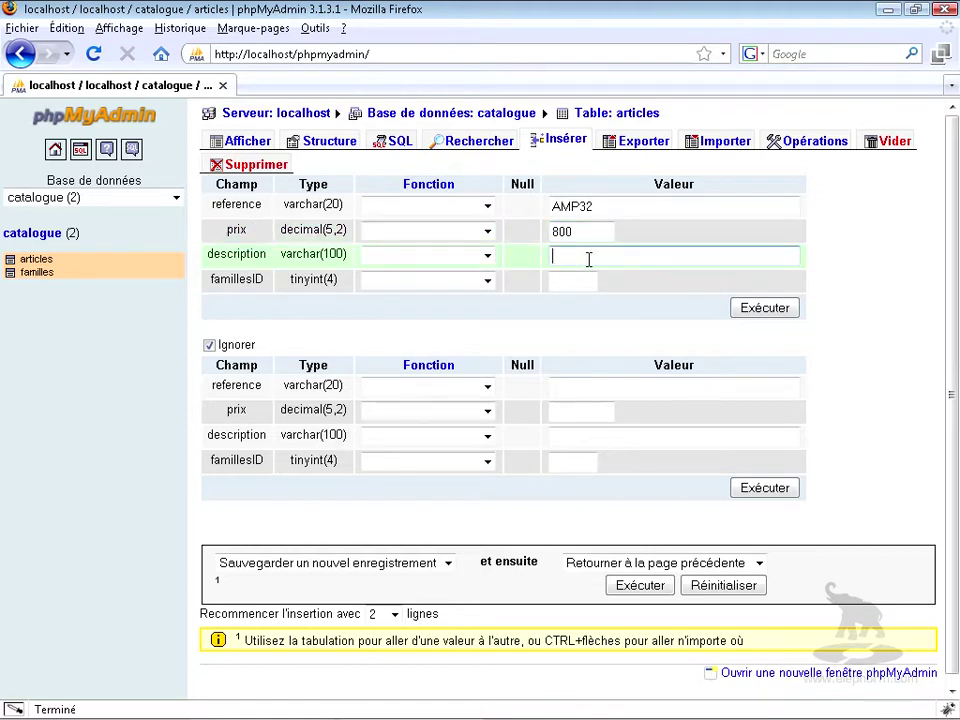
pyautogui.write('Ampli')
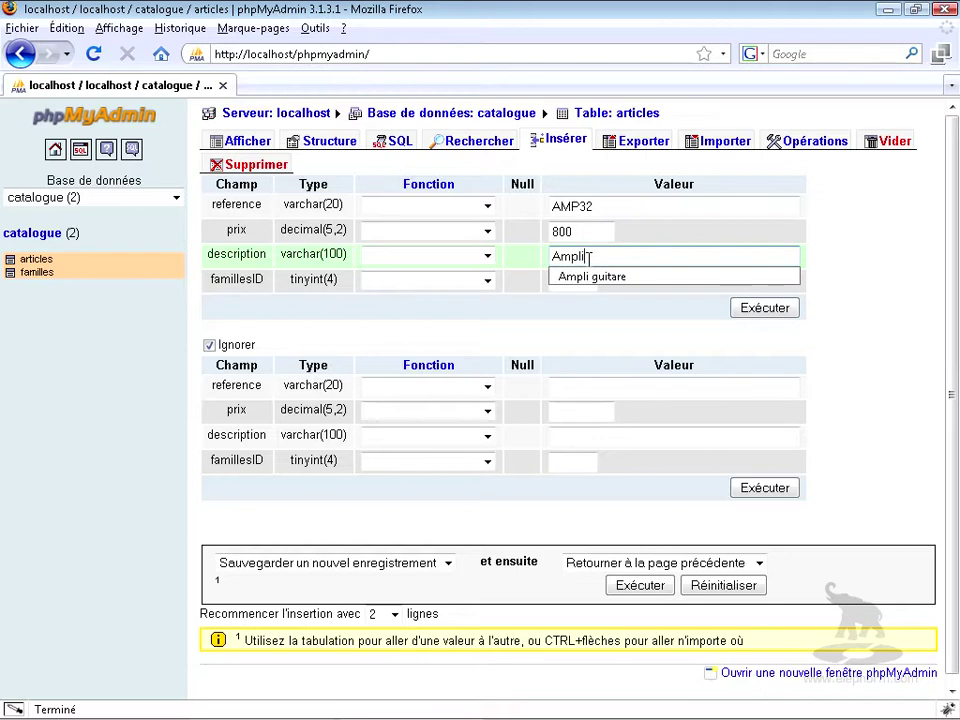
pyautogui.click(605, 277)
pyautogui.press('Tab')
pyautogui.write('2')
pyautogui.doubleClick(578, 280)
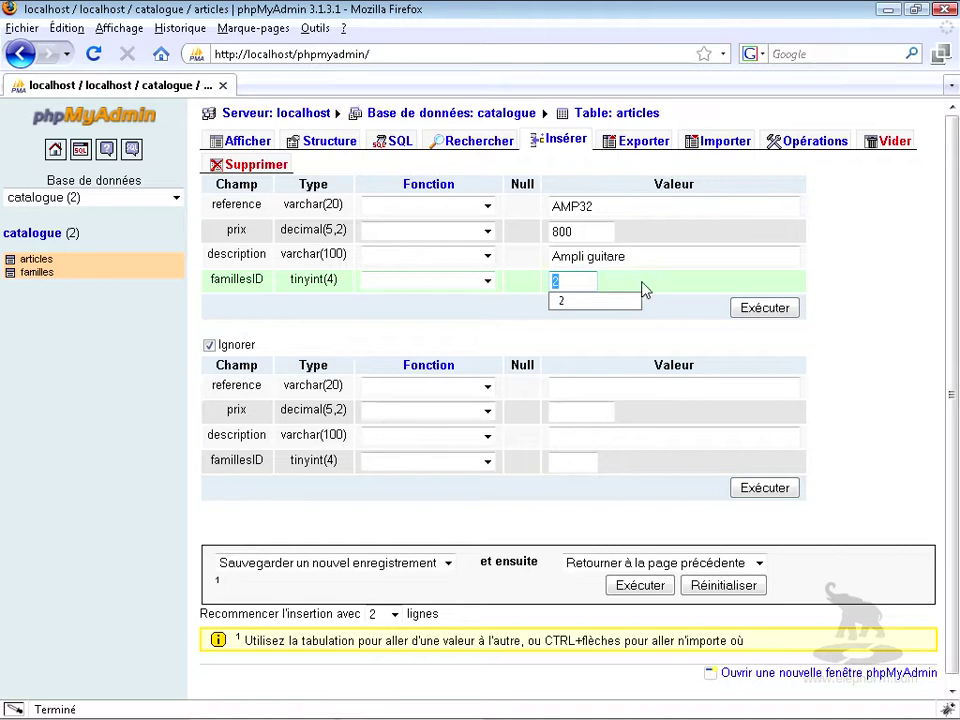
# Fill the second record of the form with the reference MIC86 and the prix 200
pyautogui.click(579, 388)
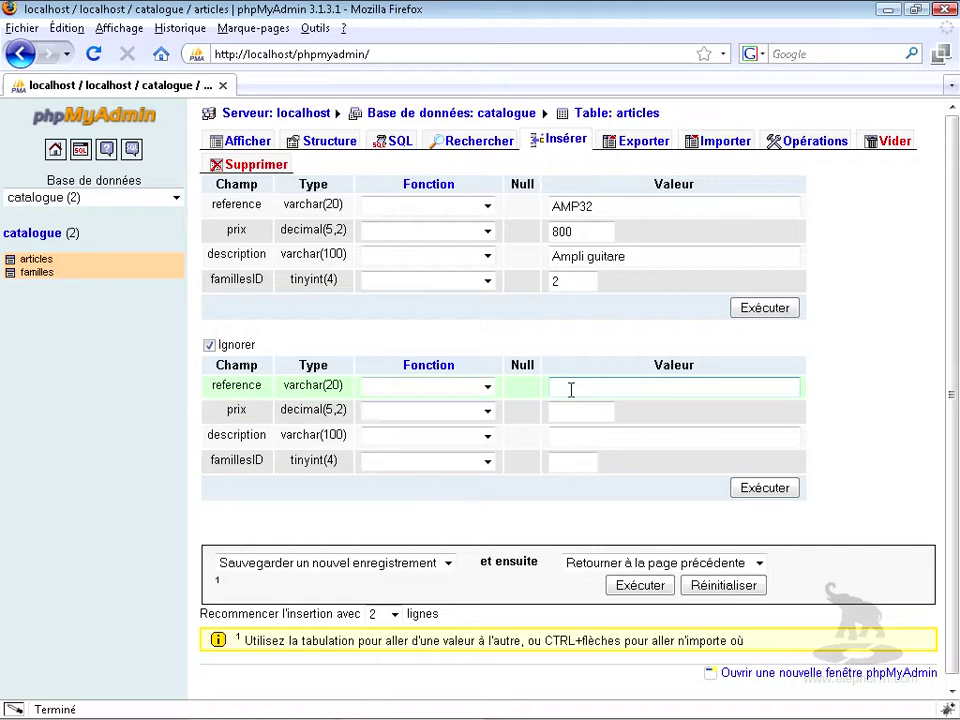
pyautogui.write('M')
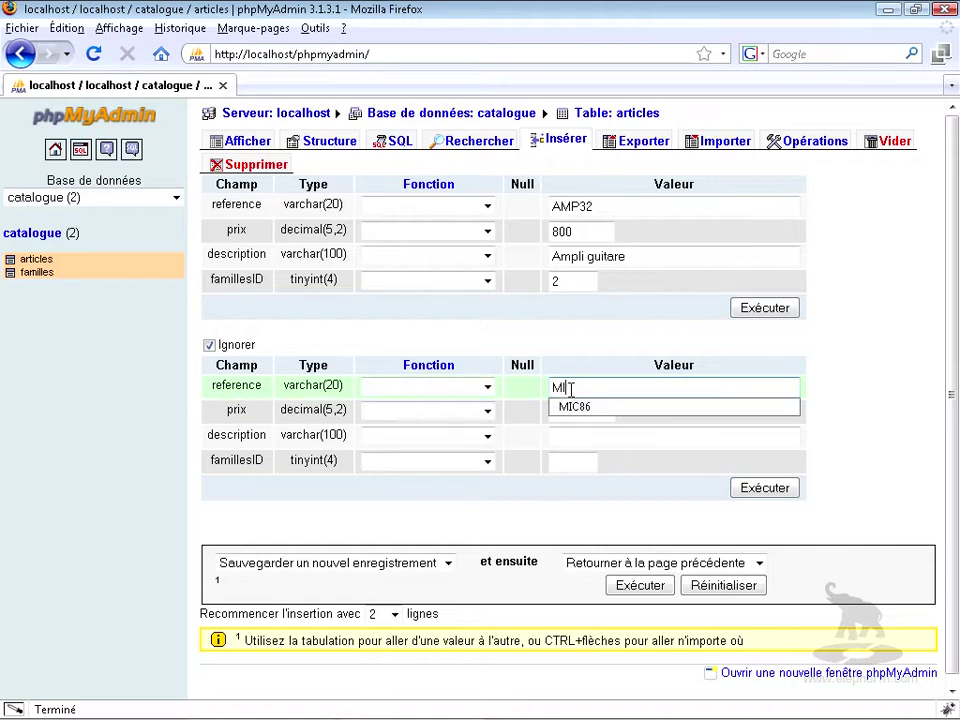
pyautogui.write('IC86')
pyautogui.click(586, 412)
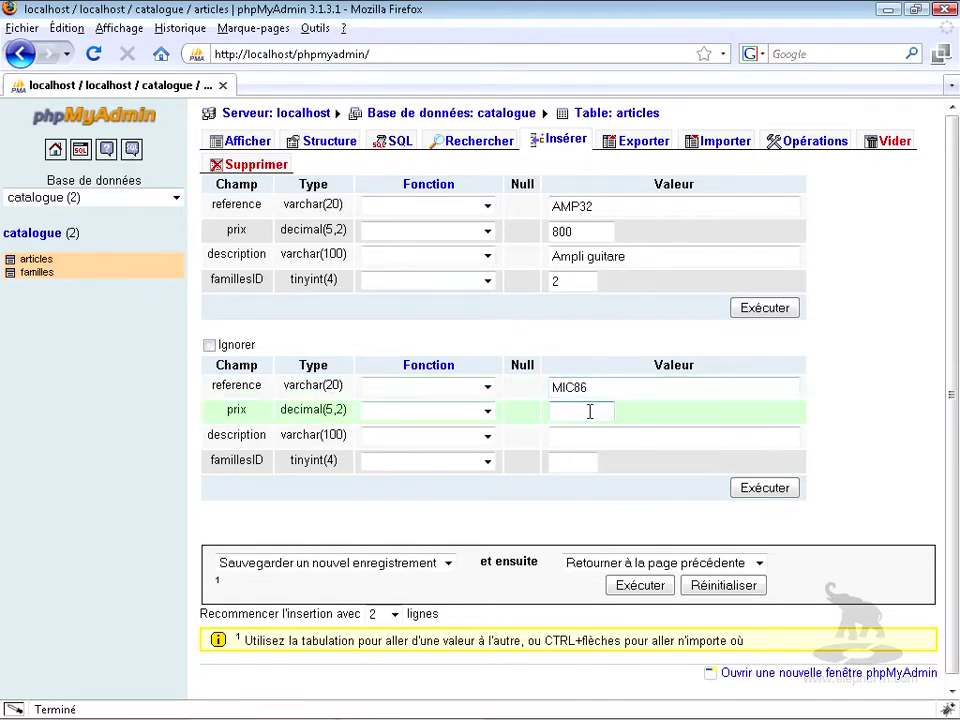
pyautogui.write('200')
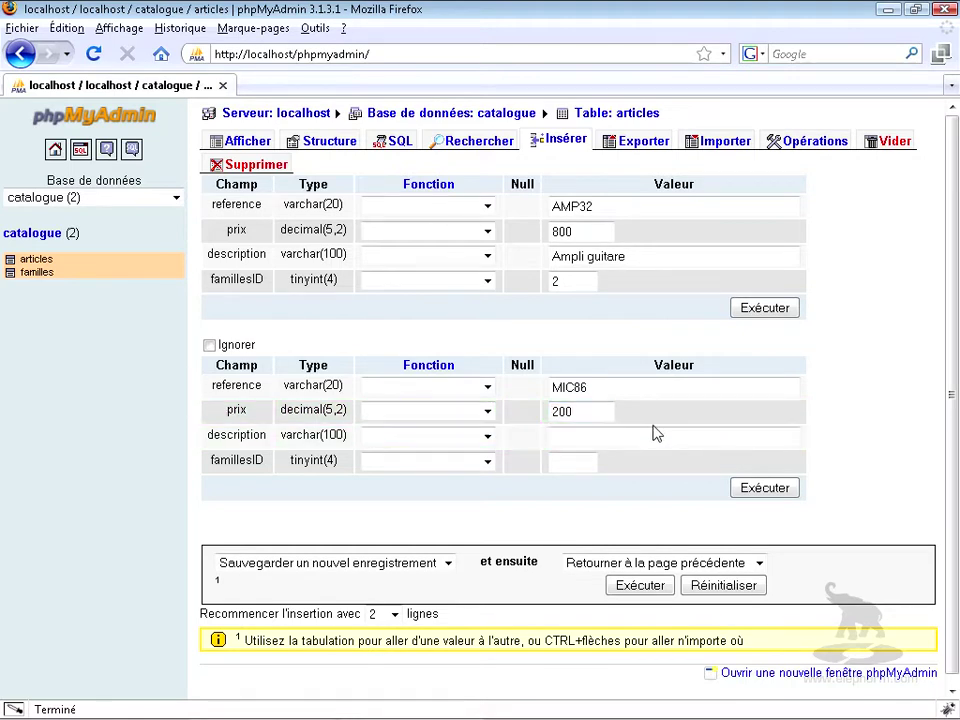
# Set the MIC86 article's description to Micro guitare and its famillesID to 2
pyautogui.click(568, 437)
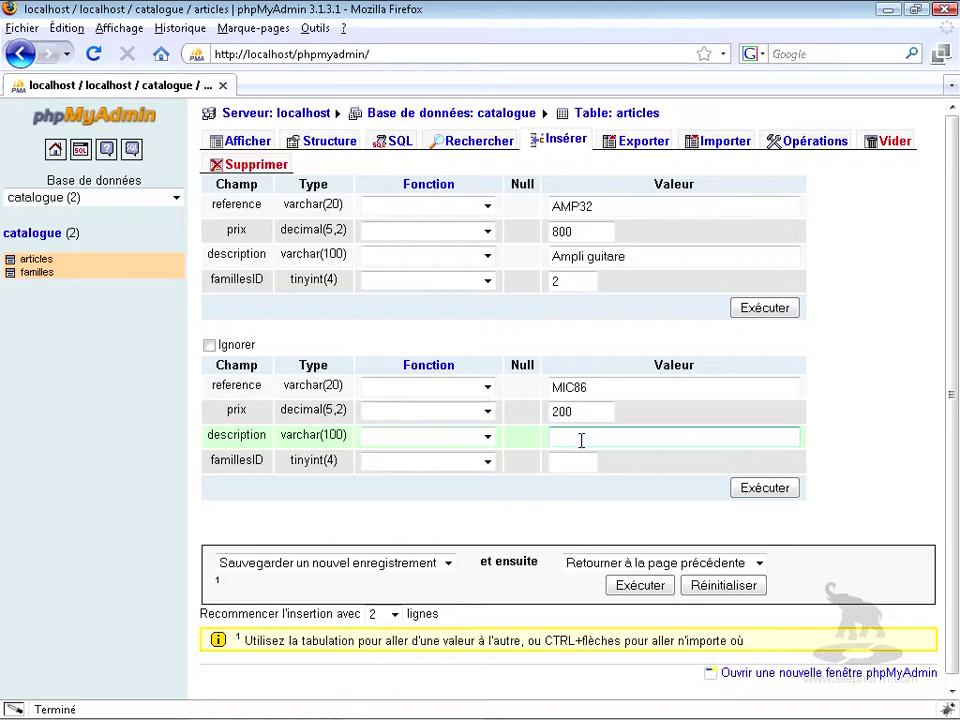
pyautogui.write('M')
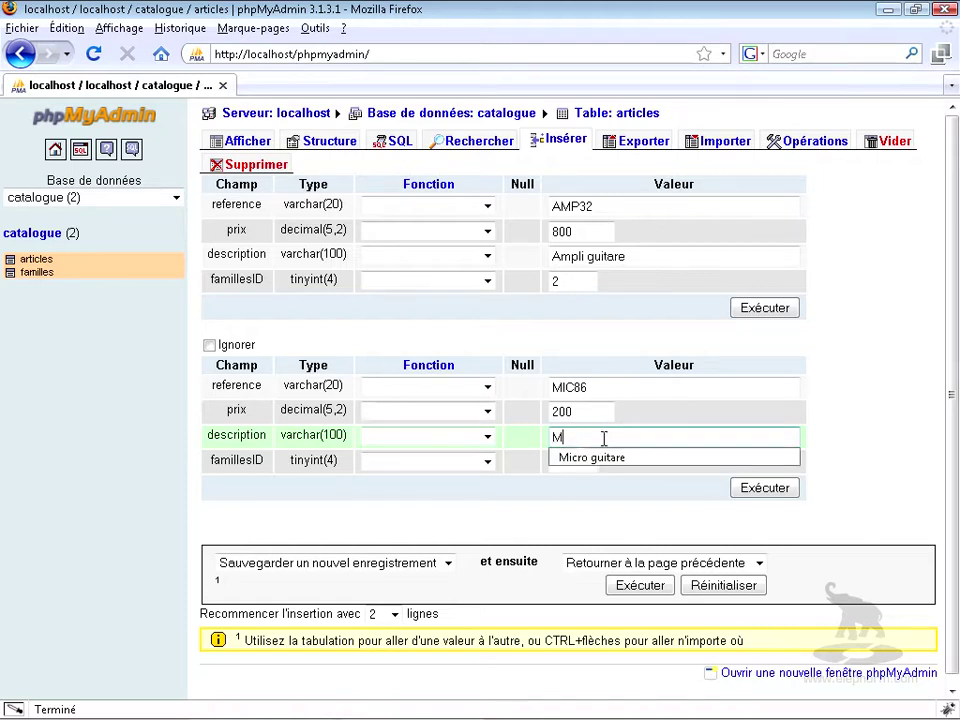
pyautogui.click(615, 460)
pyautogui.click(574, 461)
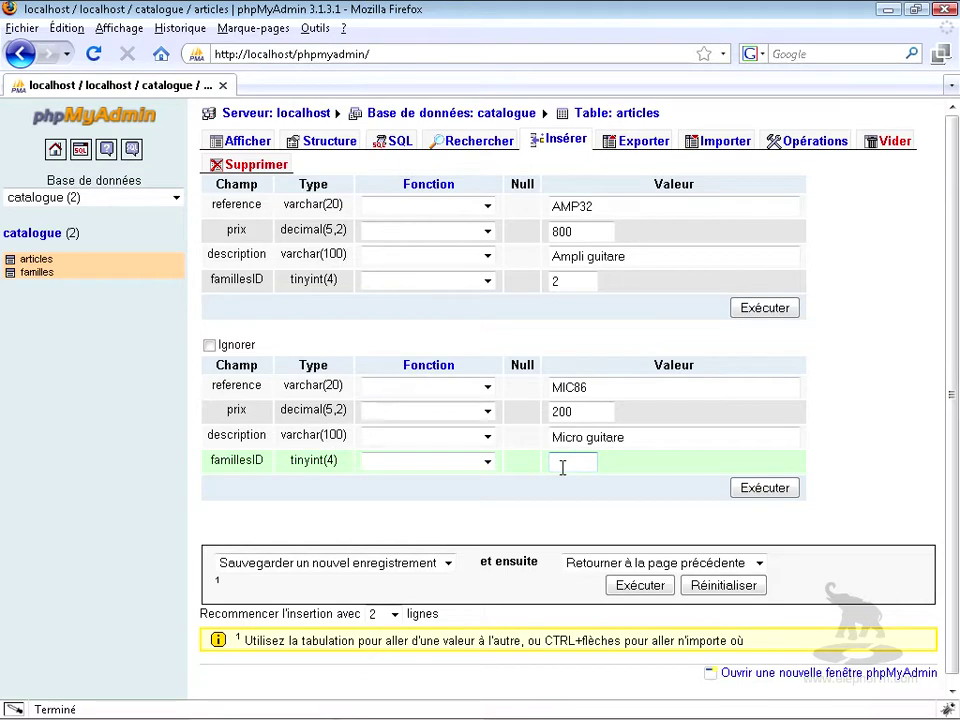
pyautogui.write('2')
pyautogui.click(667, 440)
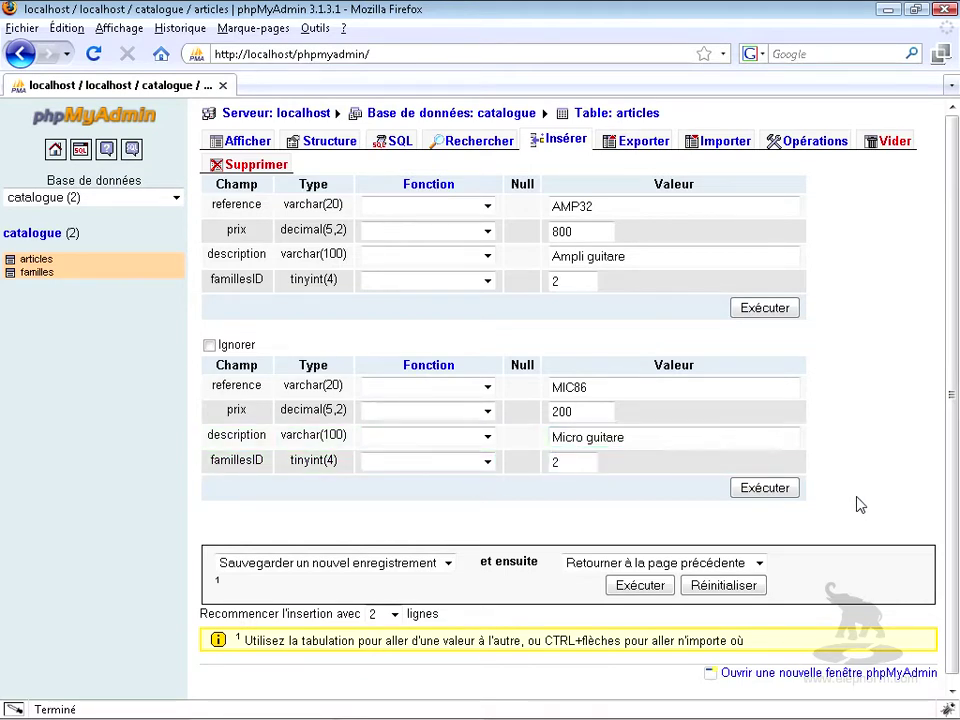
# Insert both records with the option to return to the previous page, then display the contents of articles
pyautogui.click(760, 567)
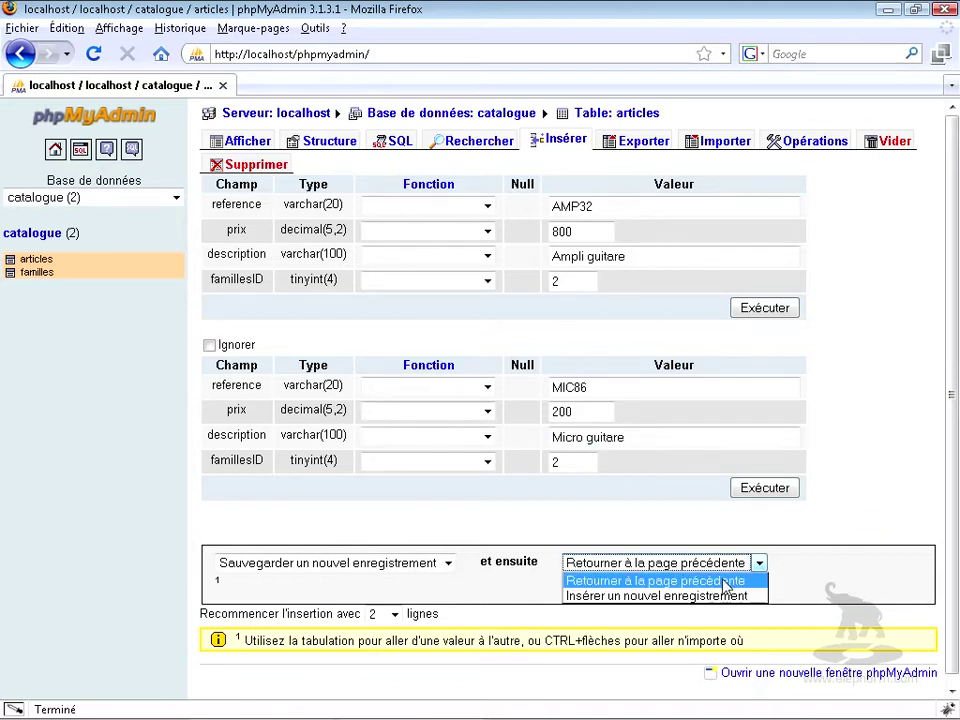
pyautogui.click(735, 578)
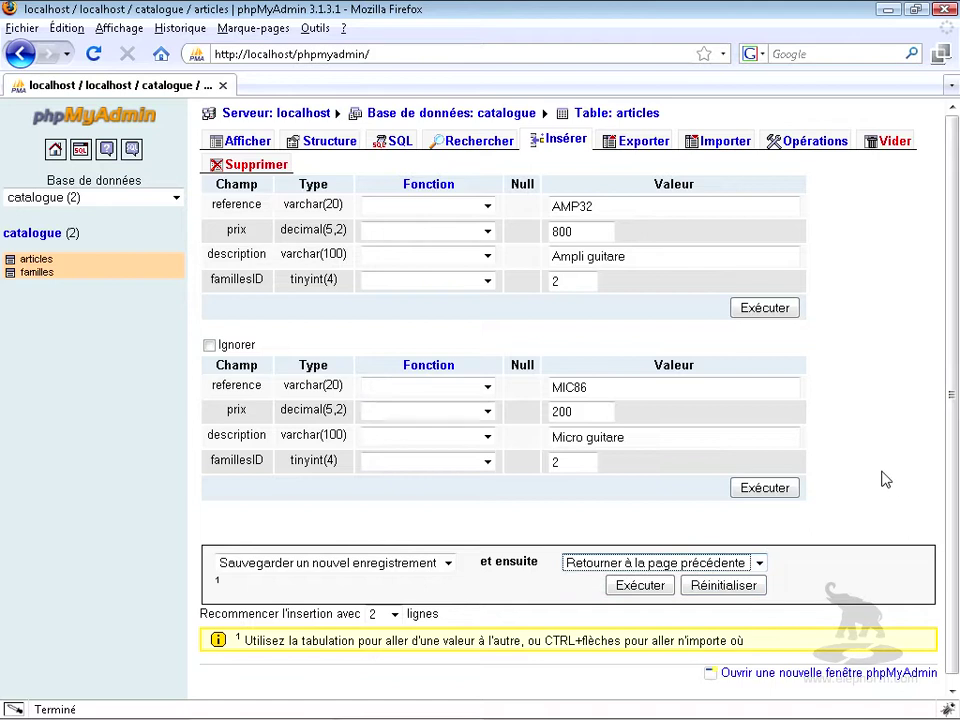
pyautogui.click(773, 492)
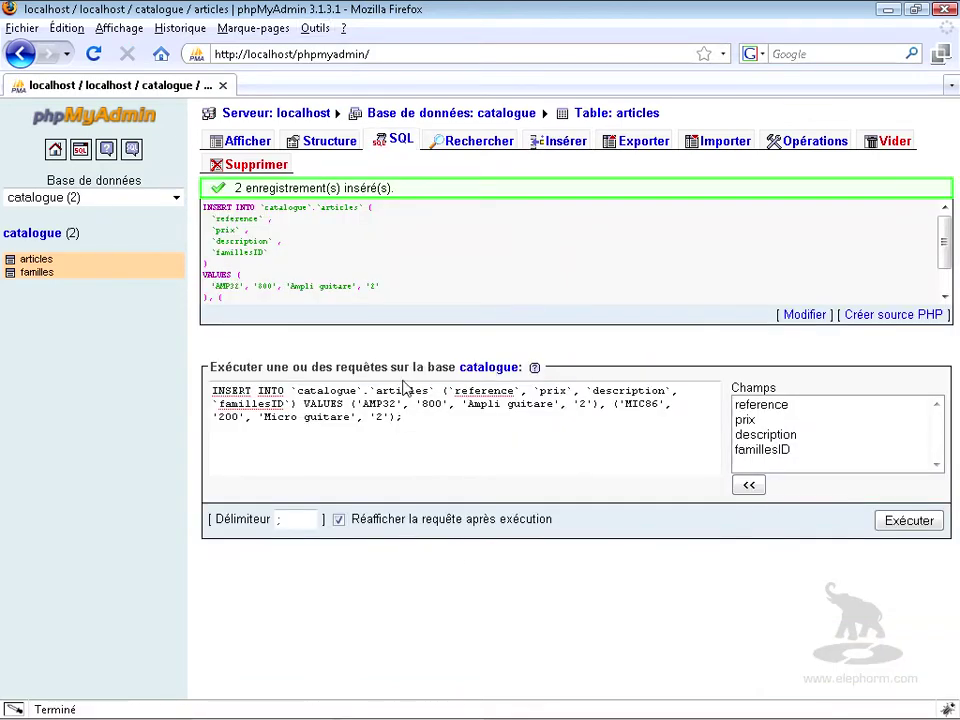
pyautogui.click(33, 237)
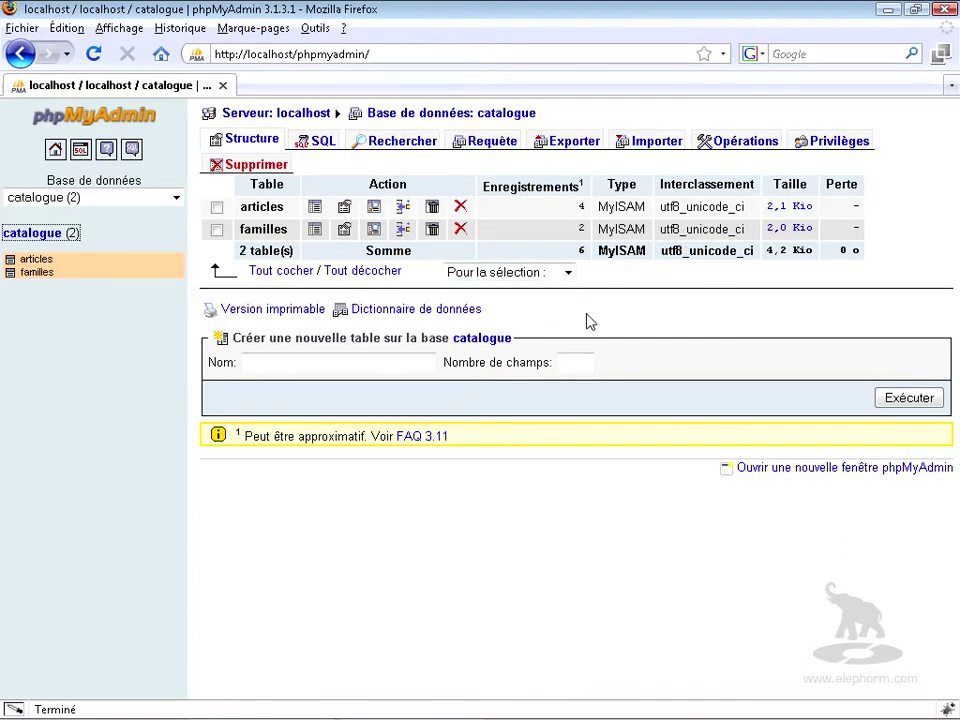
pyautogui.click(315, 209)
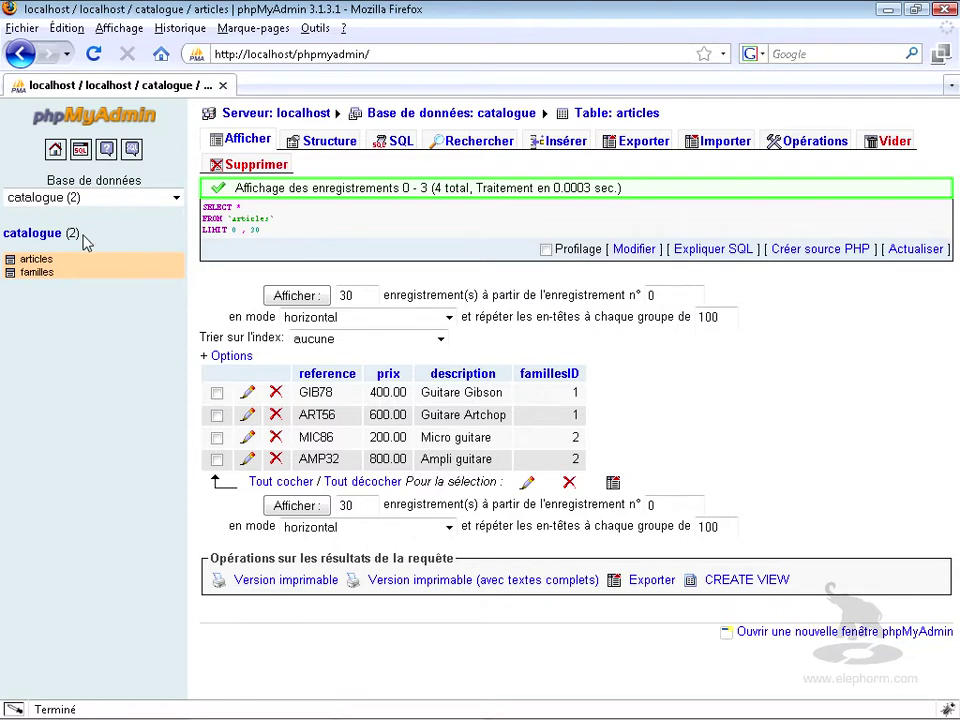
# Prepare an SQL export of the whole catalogue database with the Transmettre option enabled to send it as a file
pyautogui.click(33, 236)
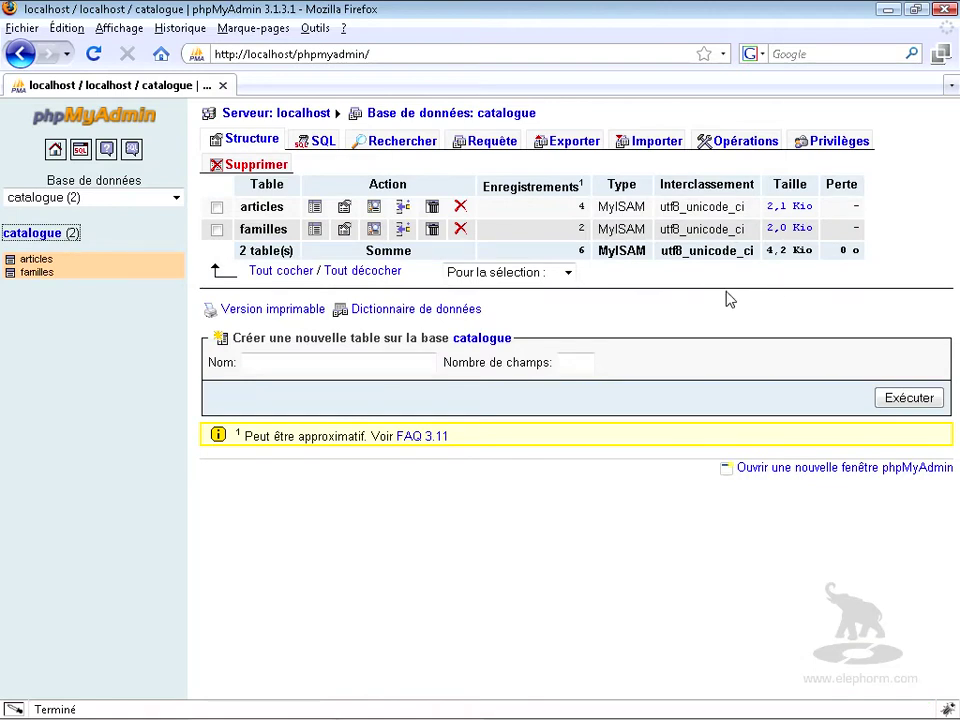
pyautogui.click(572, 146)
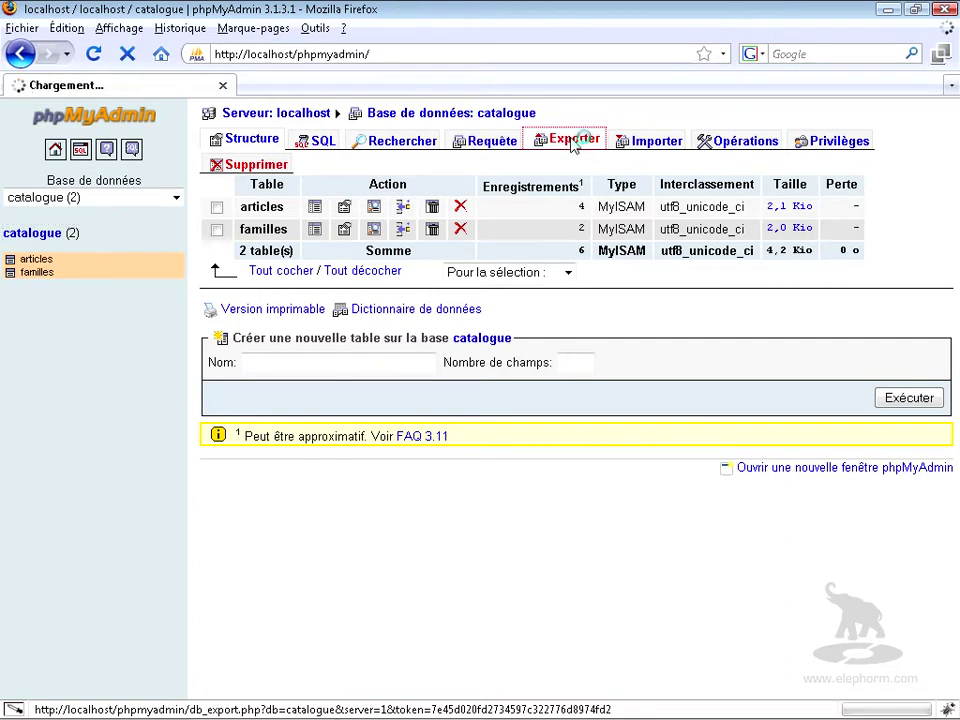
pyautogui.moveTo(955, 165); pyautogui.dragTo(950, 256)
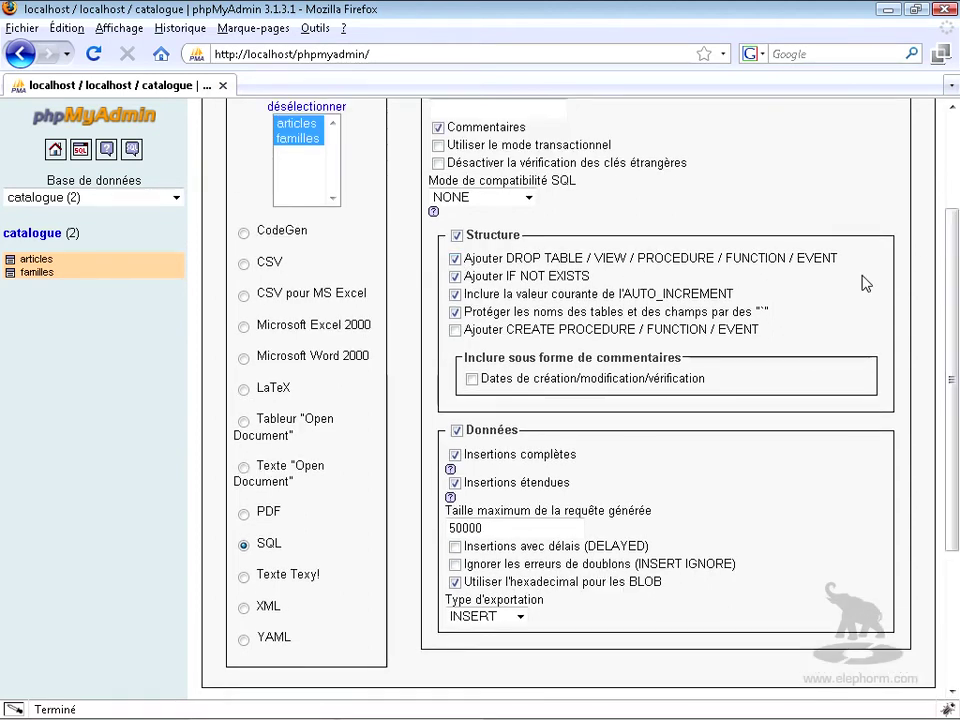
pyautogui.moveTo(952, 243); pyautogui.dragTo(955, 372)
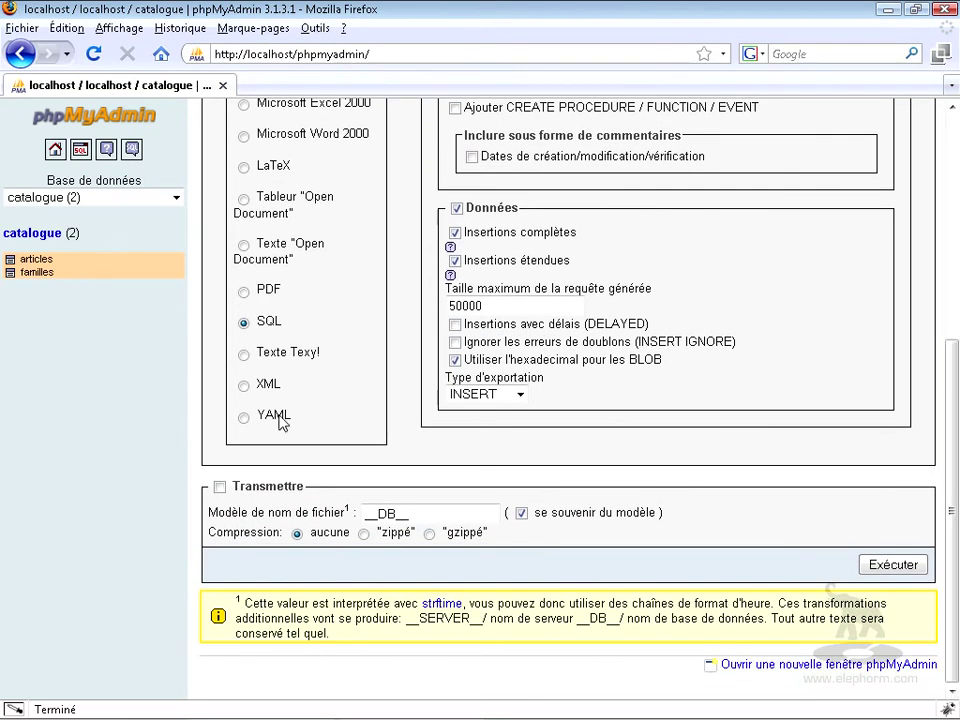
pyautogui.click(220, 489)
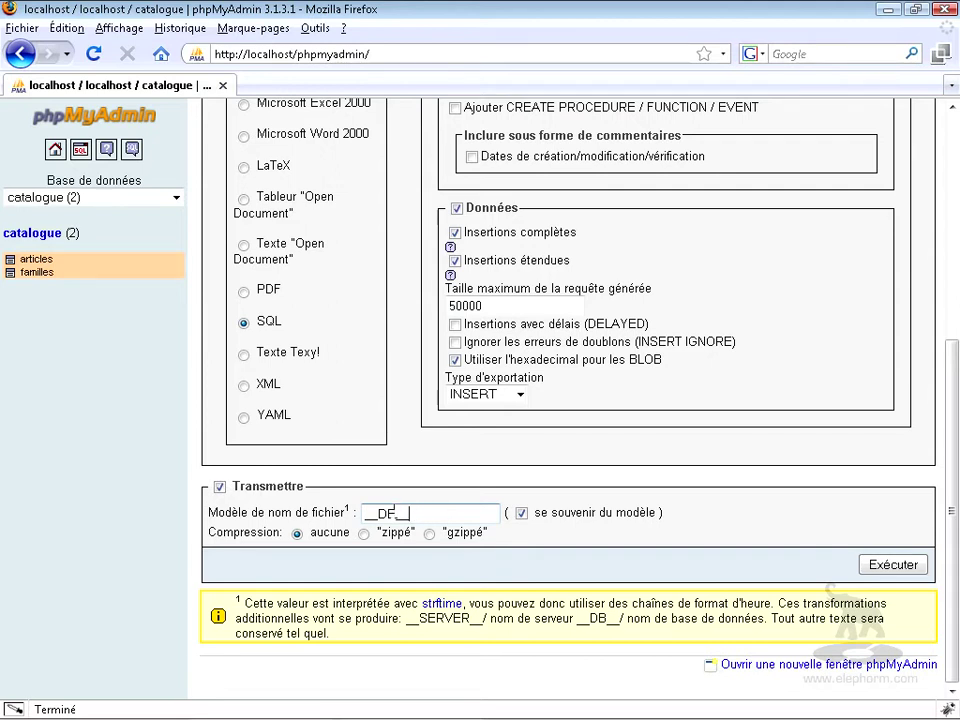
# Set the export's file name template to __DB__190609
pyautogui.moveTo(407, 513); pyautogui.dragTo(377, 522)
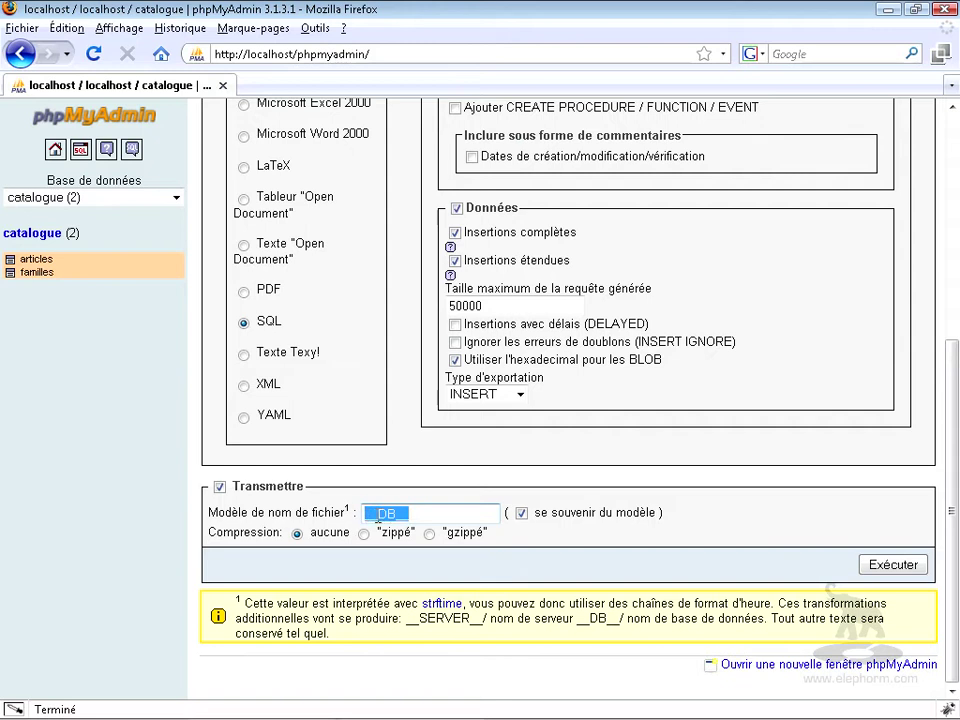
pyautogui.click(411, 514)
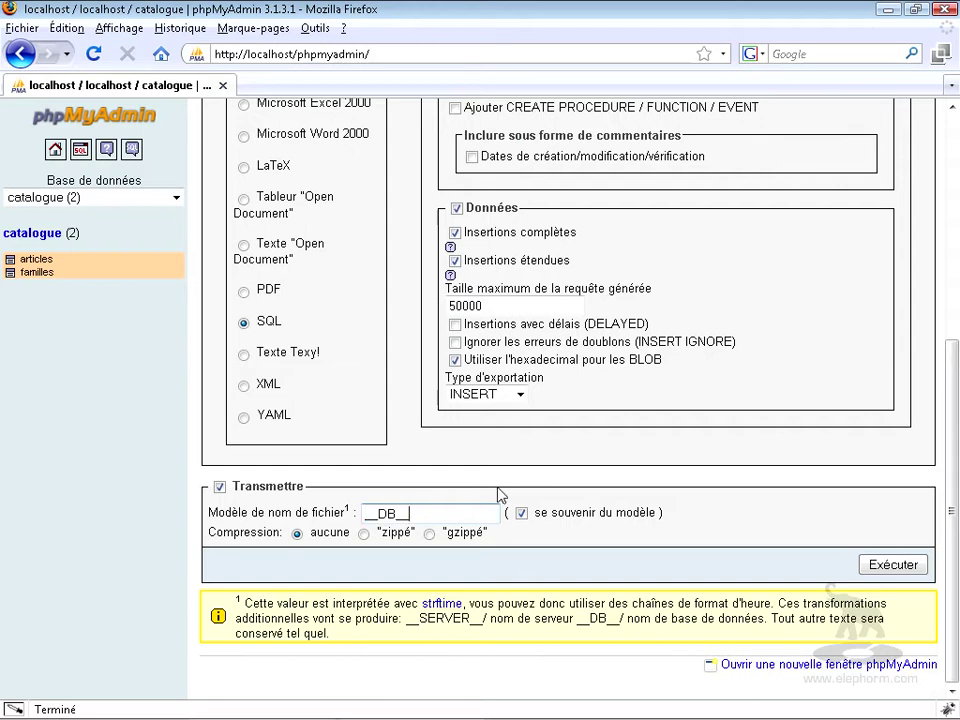
pyautogui.write('190609')
# Run the export and save the resulting file catalogue190609.sql to disk
pyautogui.click(893, 566)
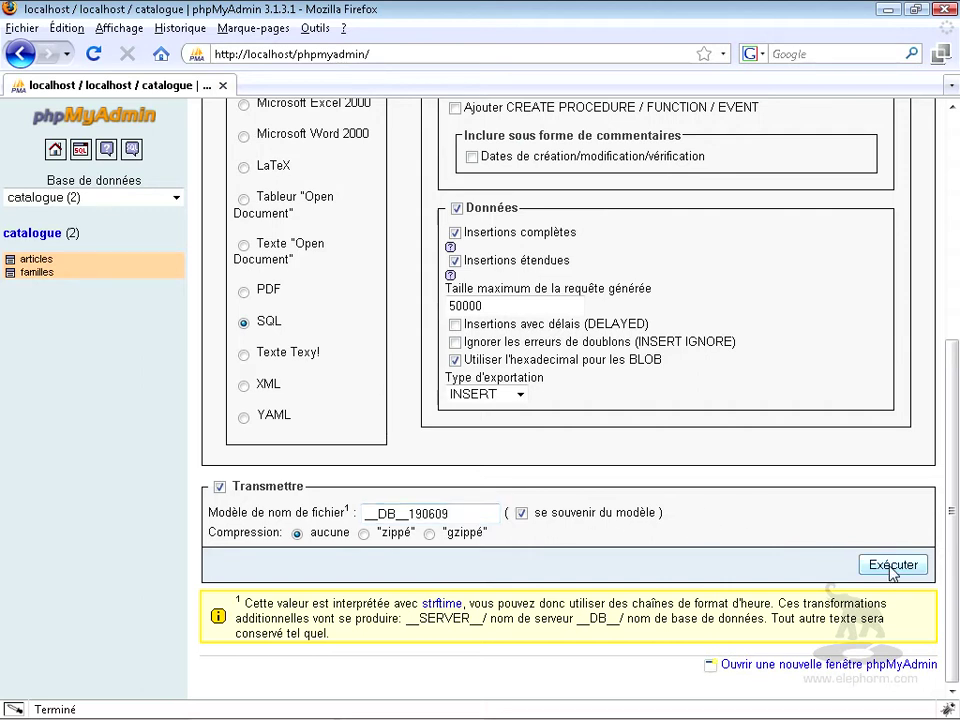
pyautogui.click(893, 566)
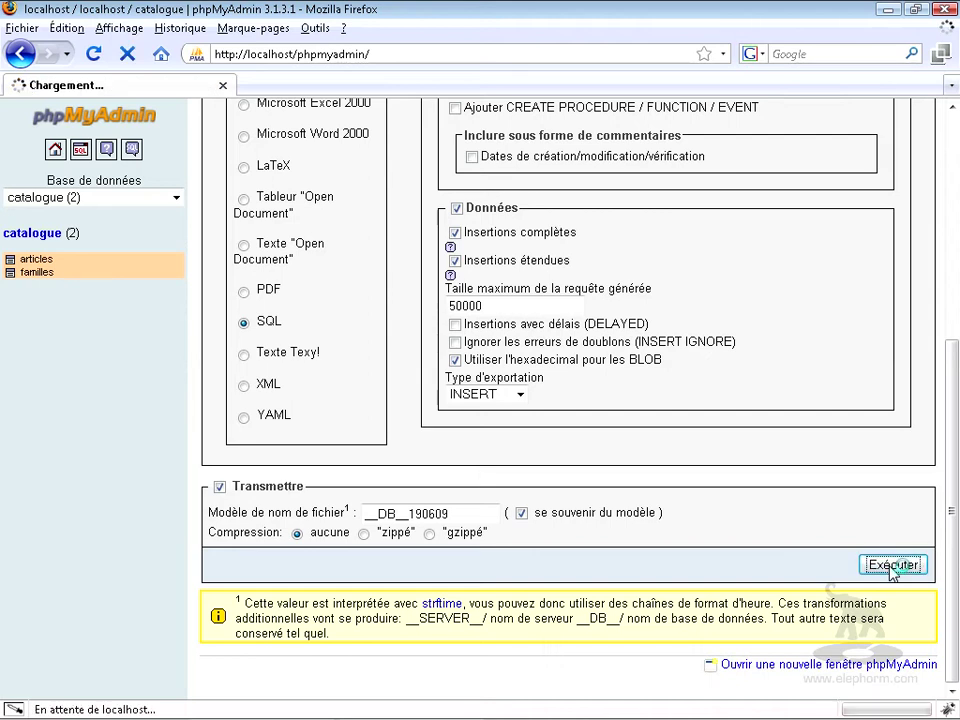
pyautogui.moveTo(815, 119); pyautogui.dragTo(611, 140)
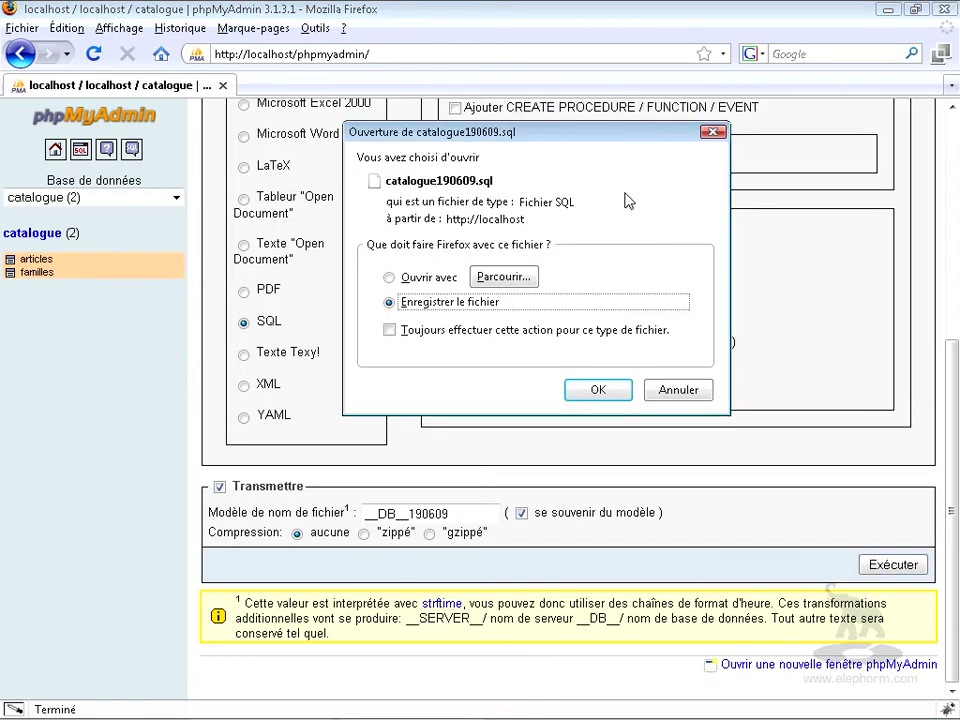
pyautogui.click(599, 390)
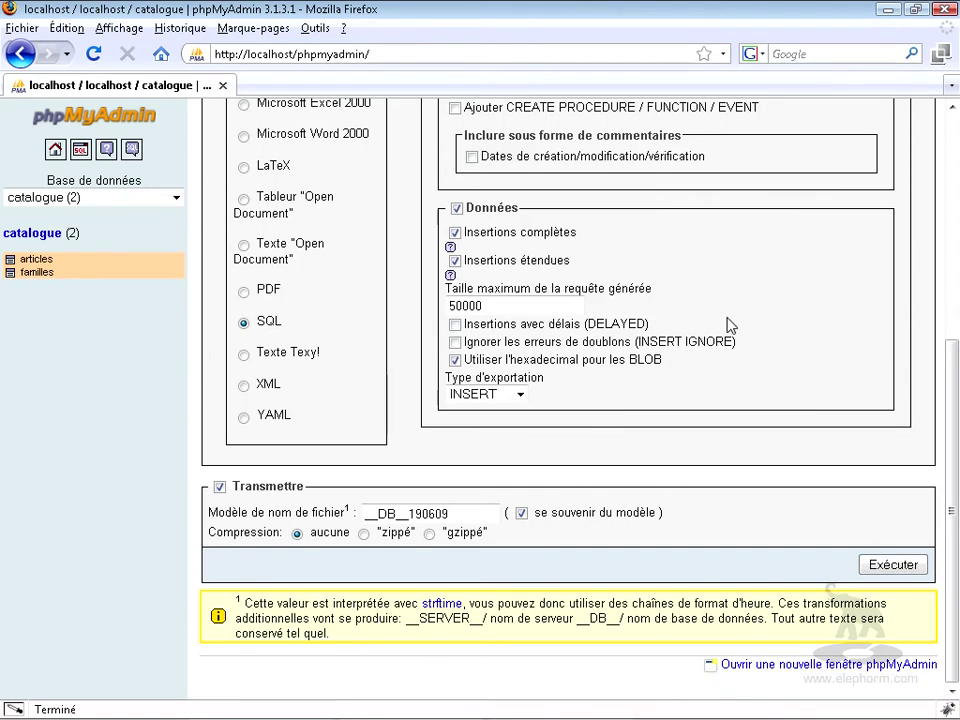
# Open catalogue190609.sql from the desktop in Notepad++ and examine its table structure and data statements
pyautogui.click(889, 14)
pyautogui.click(567, 238)
pyautogui.moveTo(567, 238); pyautogui.dragTo(558, 254)
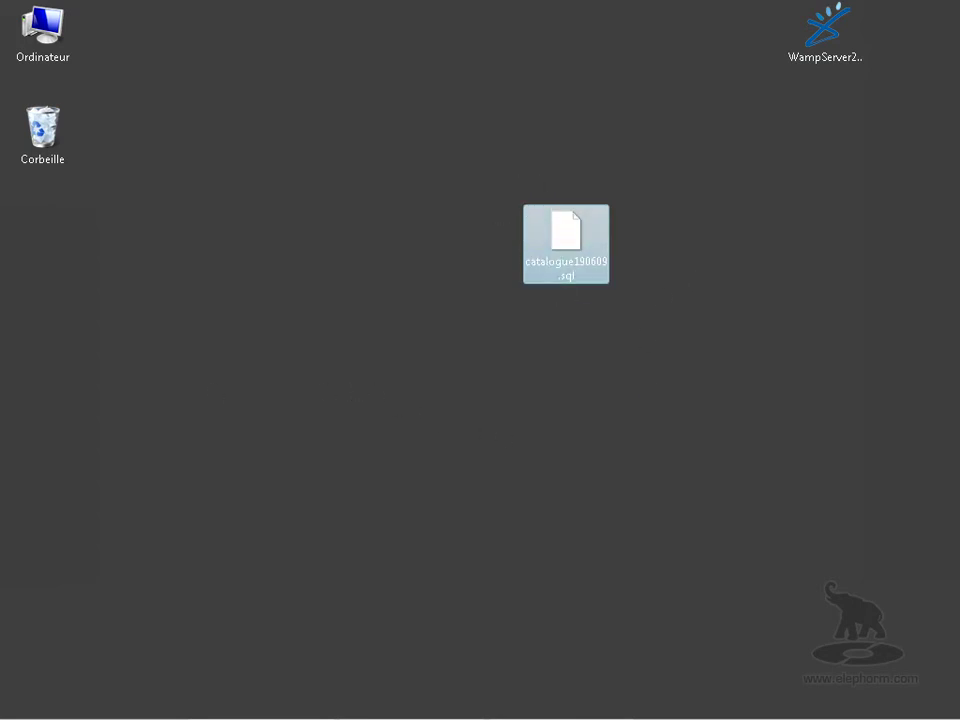
pyautogui.rightClick(565, 240)
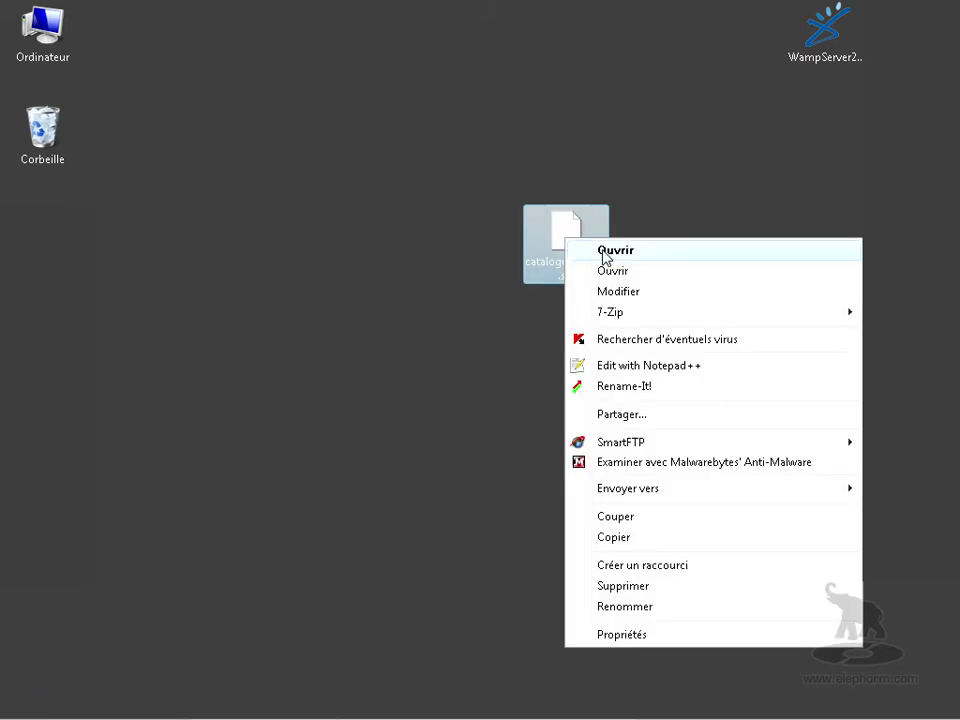
pyautogui.click(638, 366)
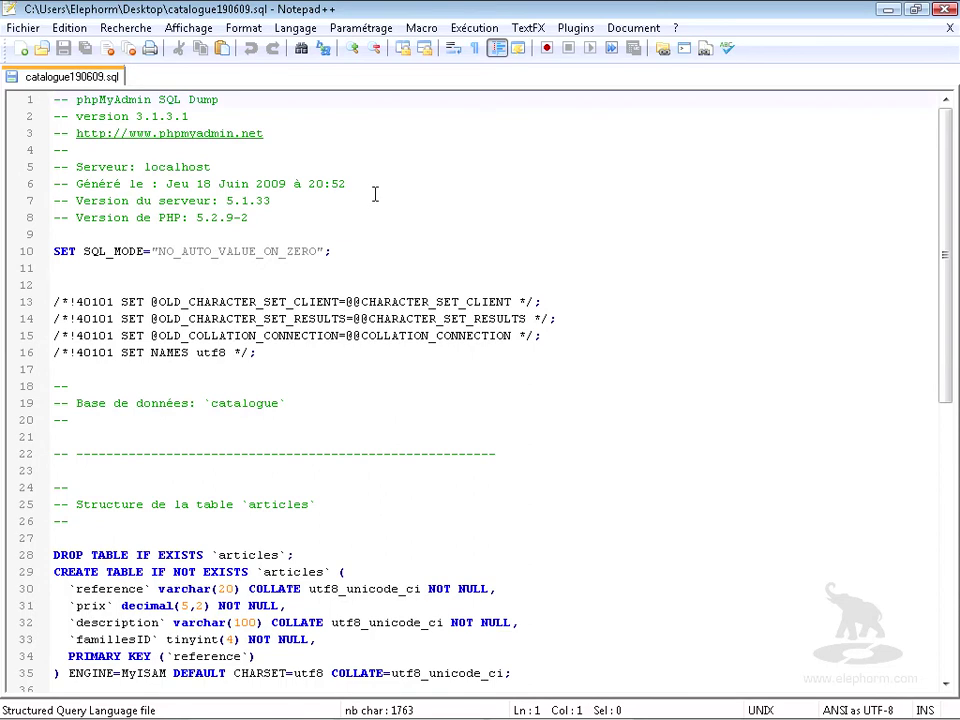
pyautogui.click(110, 258)
pyautogui.scroll(-9, 85, 258)
pyautogui.scroll(-2, 104, 272)
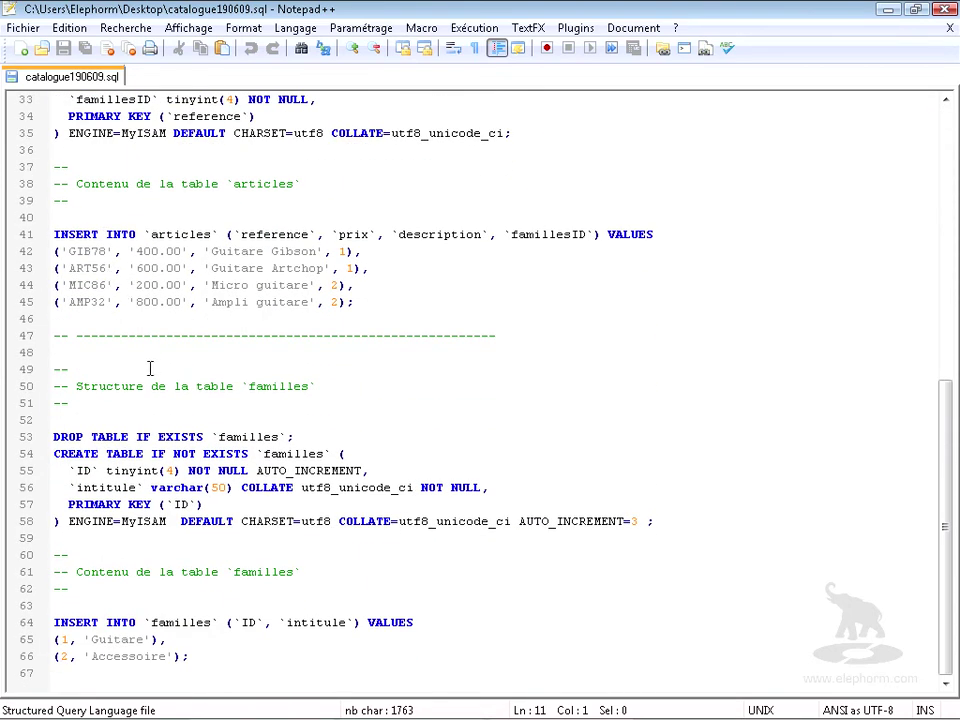
pyautogui.scroll(11, 148, 372)
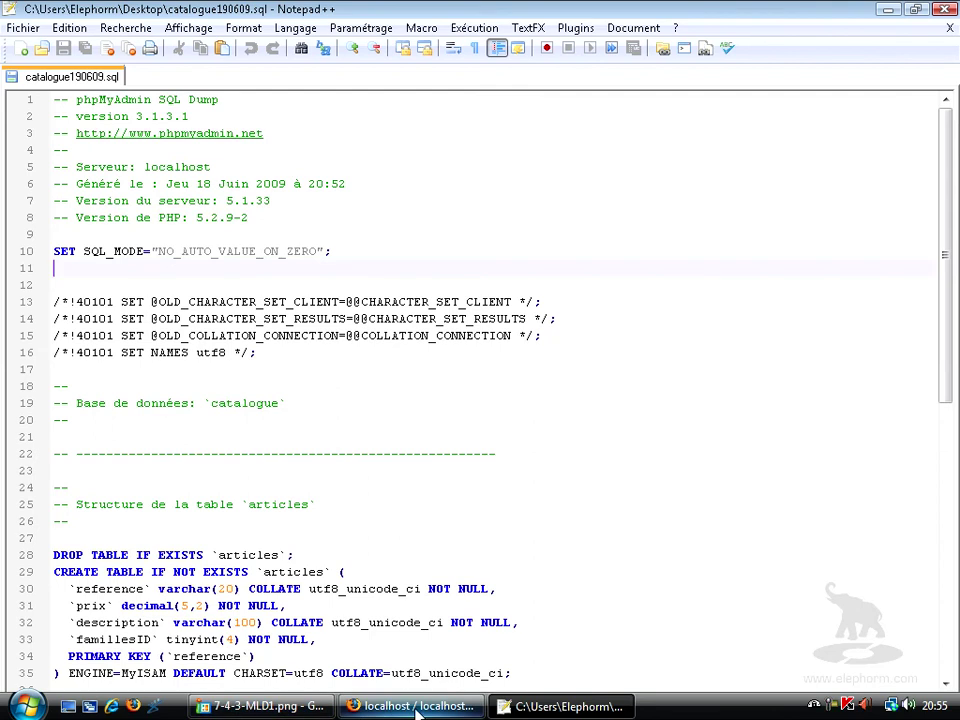
# Switch back to phpMyAdmin in Firefox and delete the articles table from the catalogue database
pyautogui.click(417, 708)
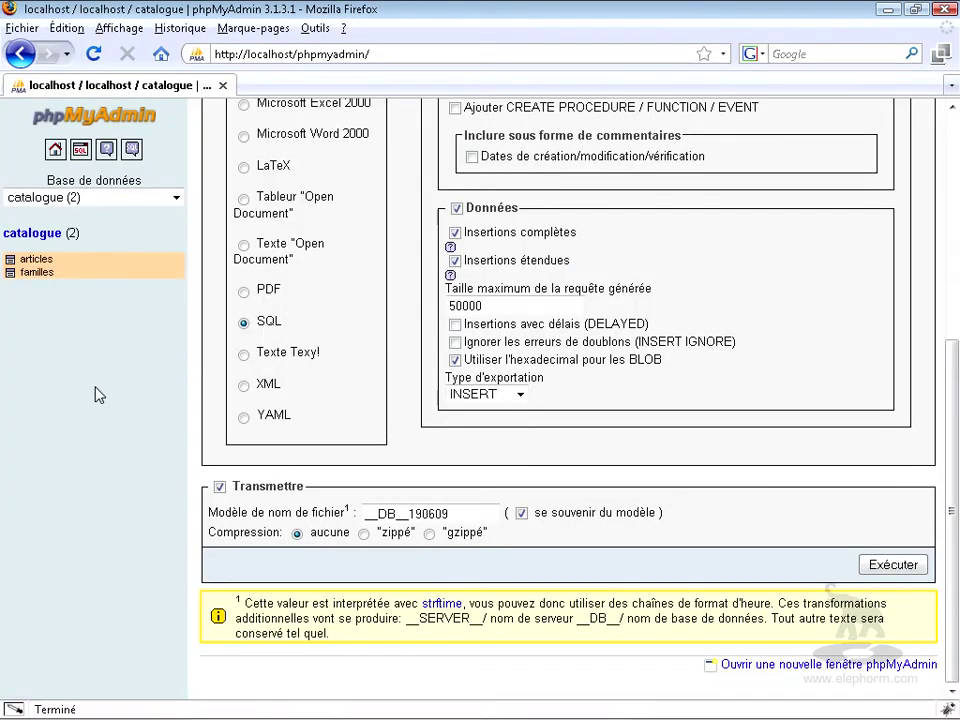
pyautogui.click(33, 233)
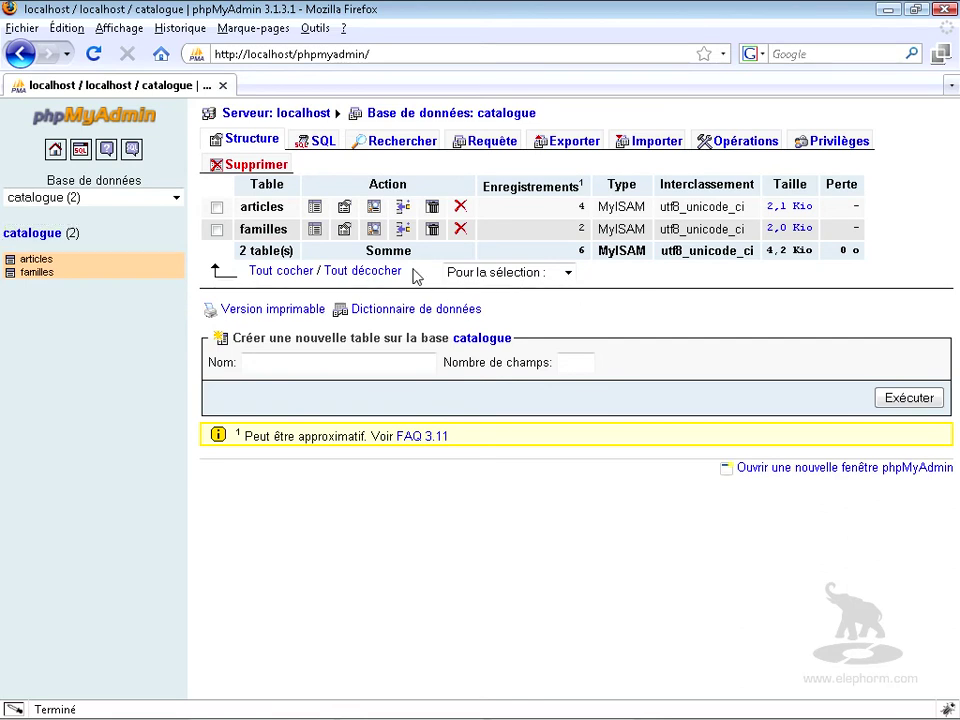
pyautogui.click(460, 207)
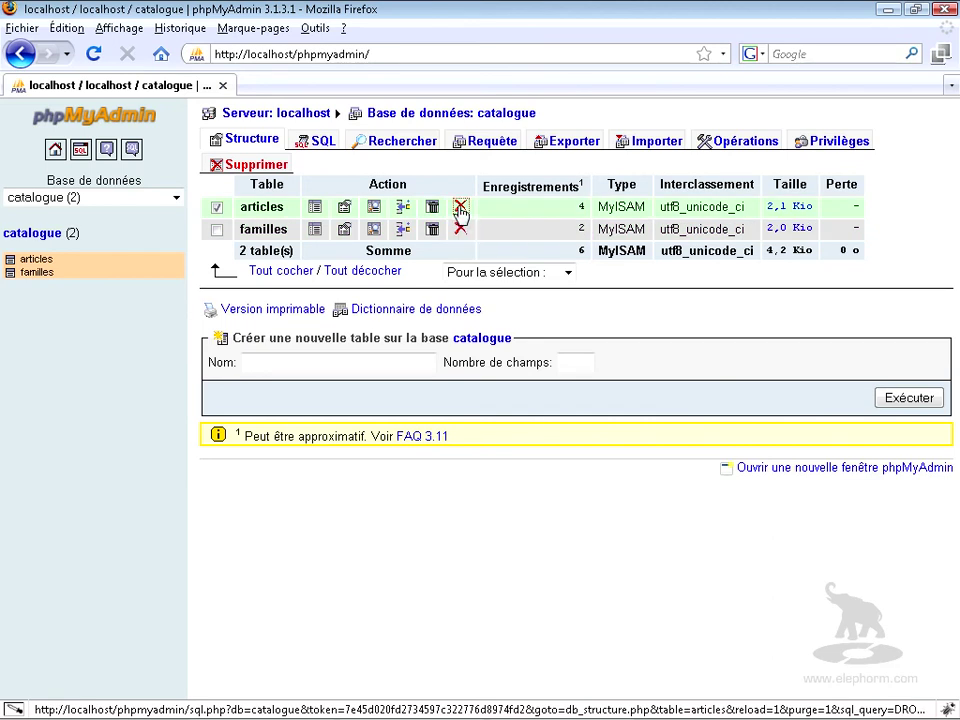
pyautogui.click(445, 394)
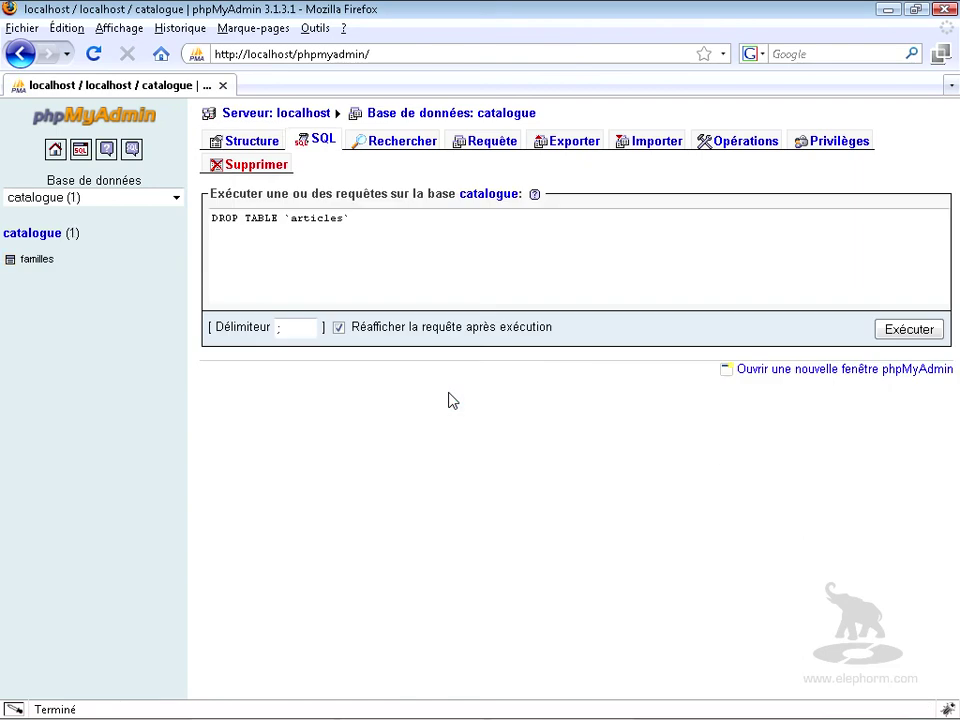
# Import the file catalogue190609.sql from the desktop into the catalogue database
pyautogui.click(40, 232)
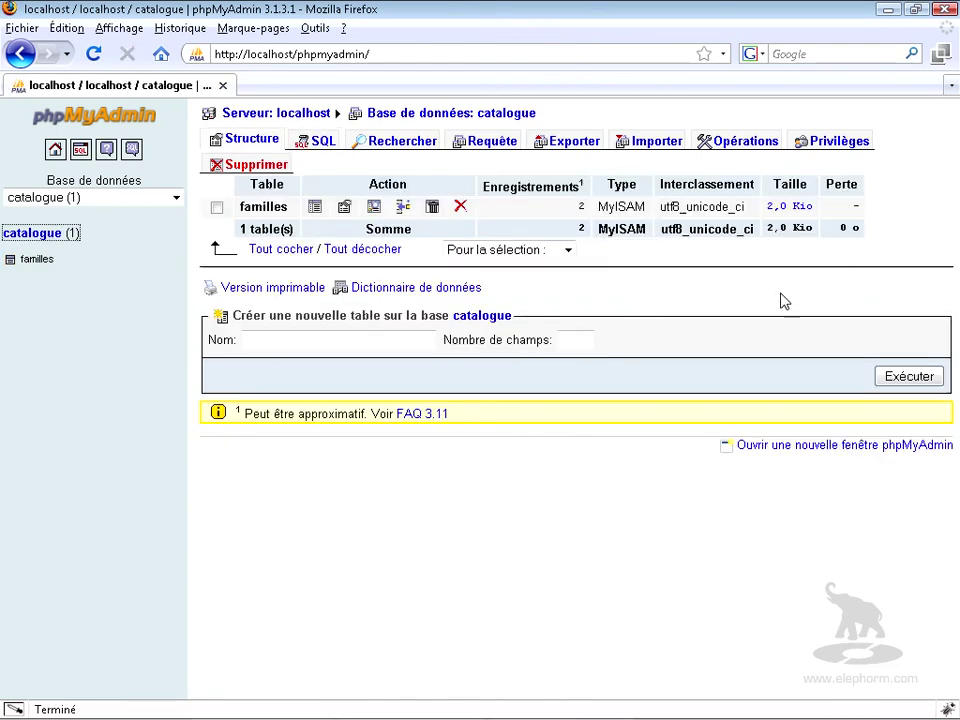
pyautogui.click(652, 143)
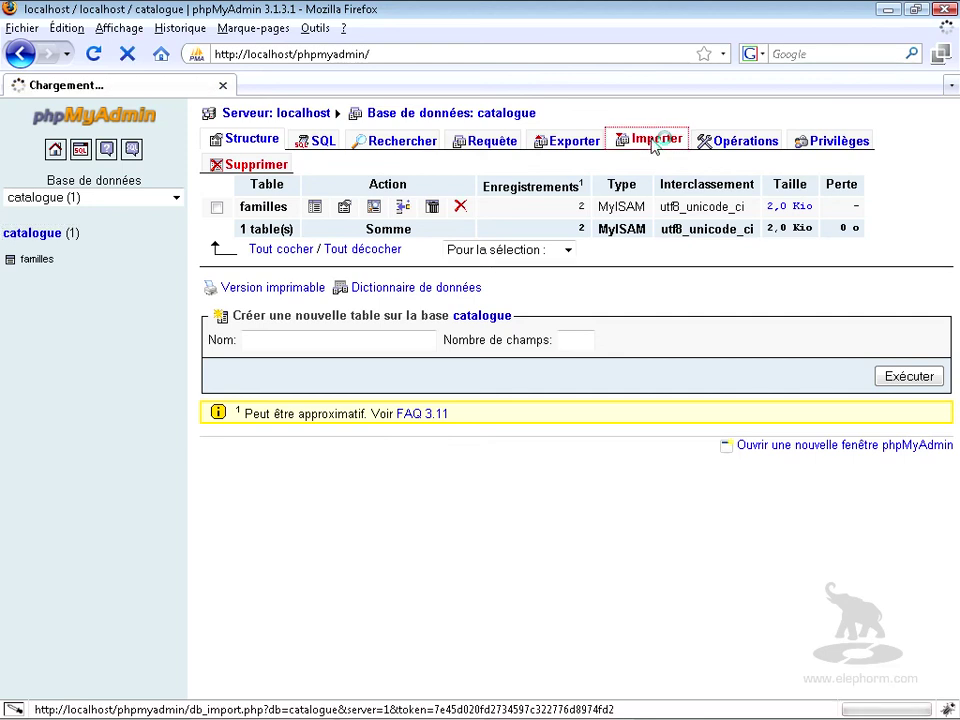
pyautogui.click(553, 224)
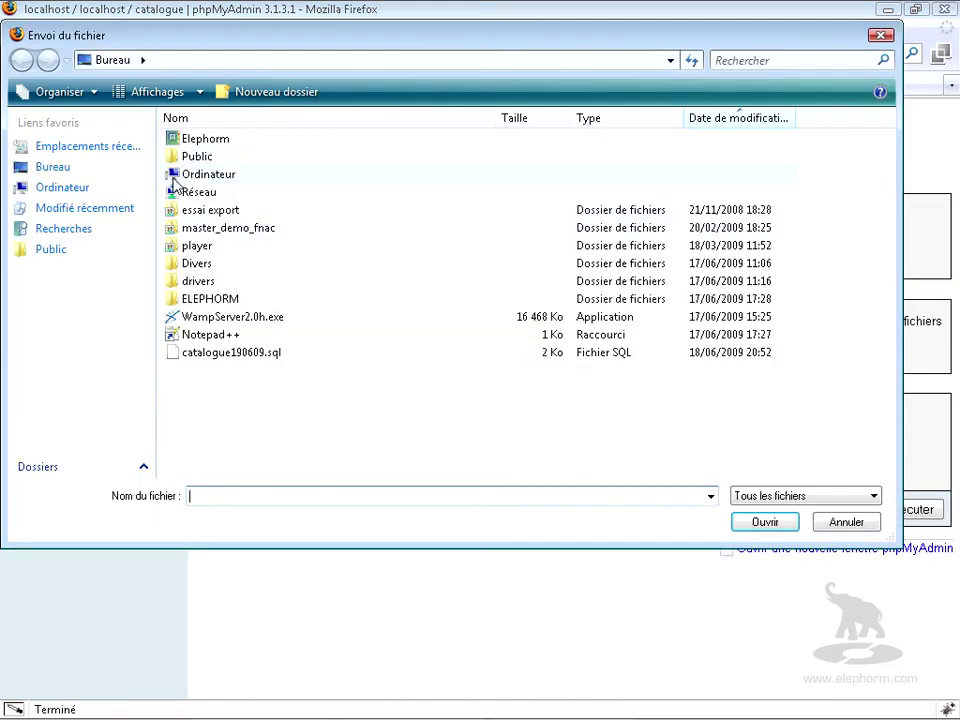
pyautogui.click(51, 166)
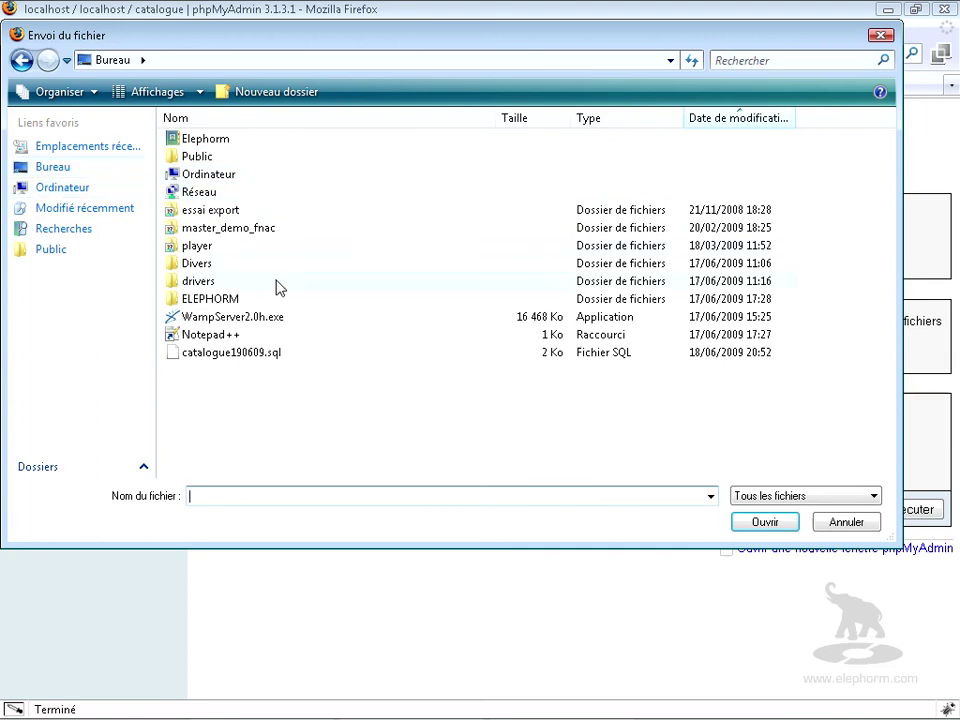
pyautogui.click(210, 356)
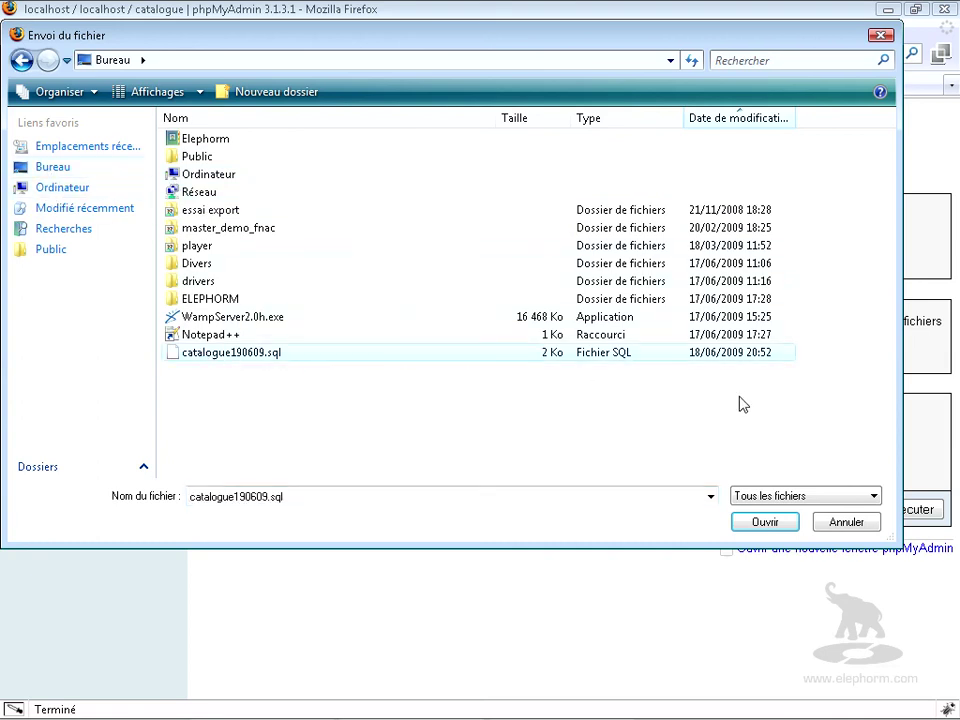
pyautogui.click(767, 524)
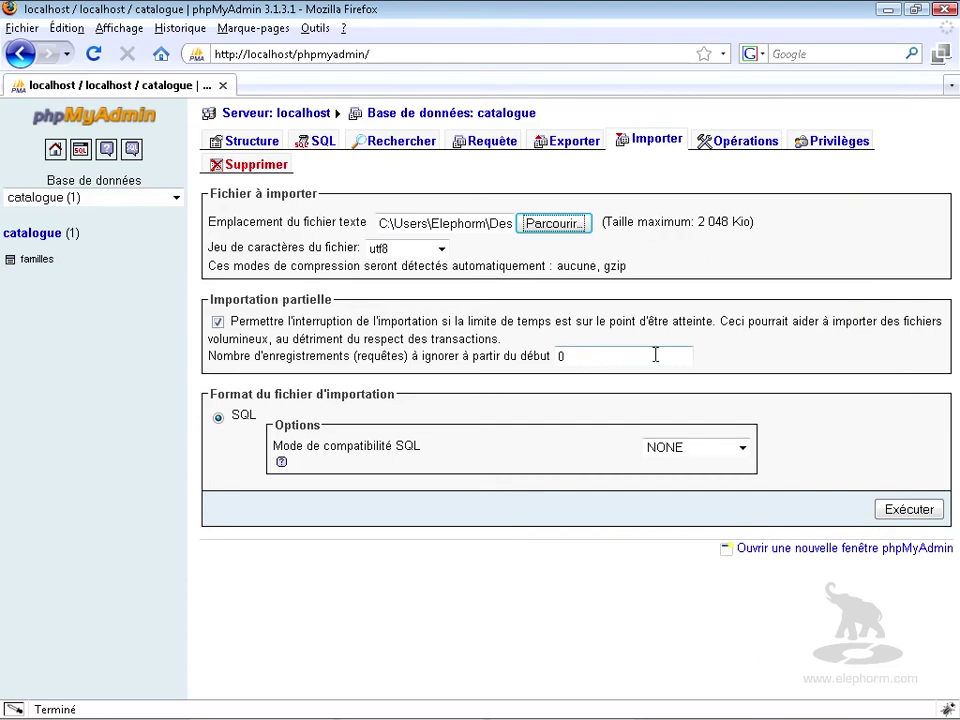
pyautogui.click(905, 511)
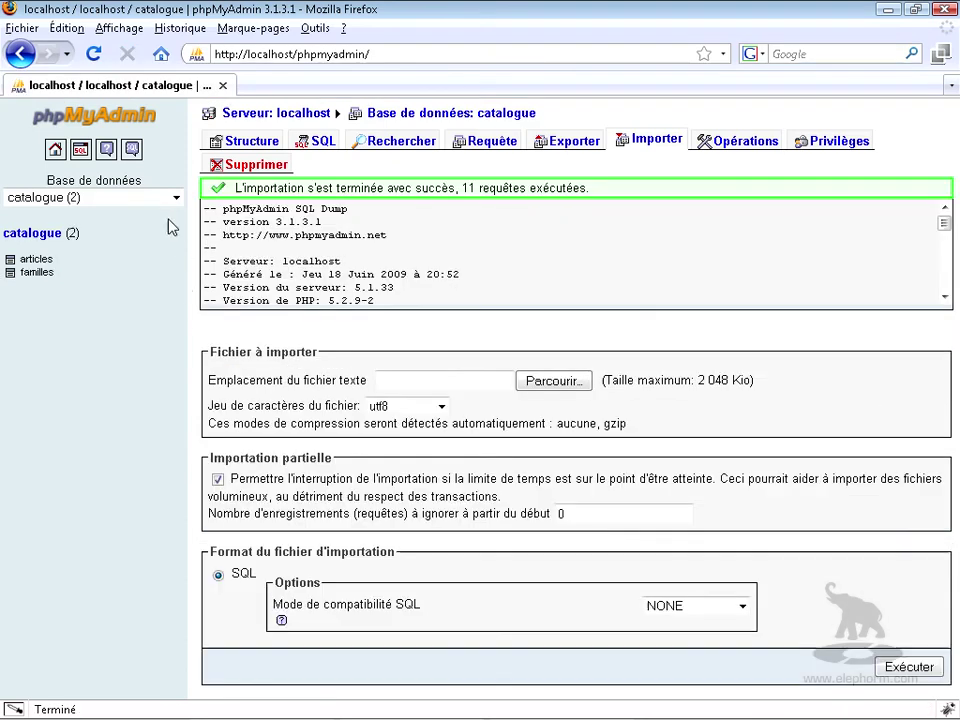
# Display the contents of the articles table and of the familles table to check the restored records
pyautogui.click(35, 235)
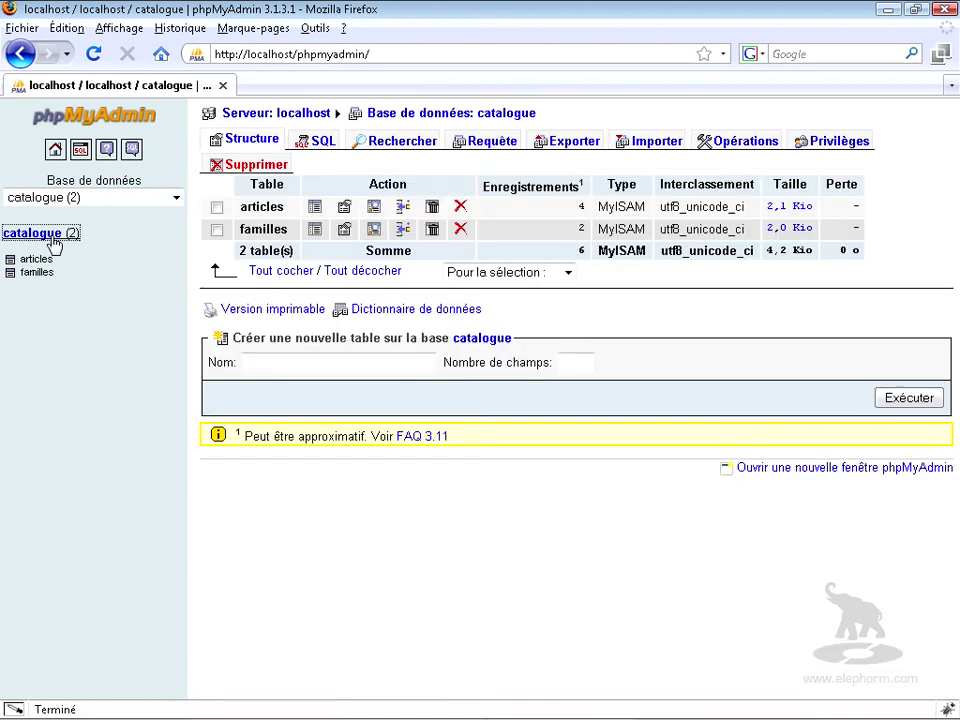
pyautogui.click(315, 210)
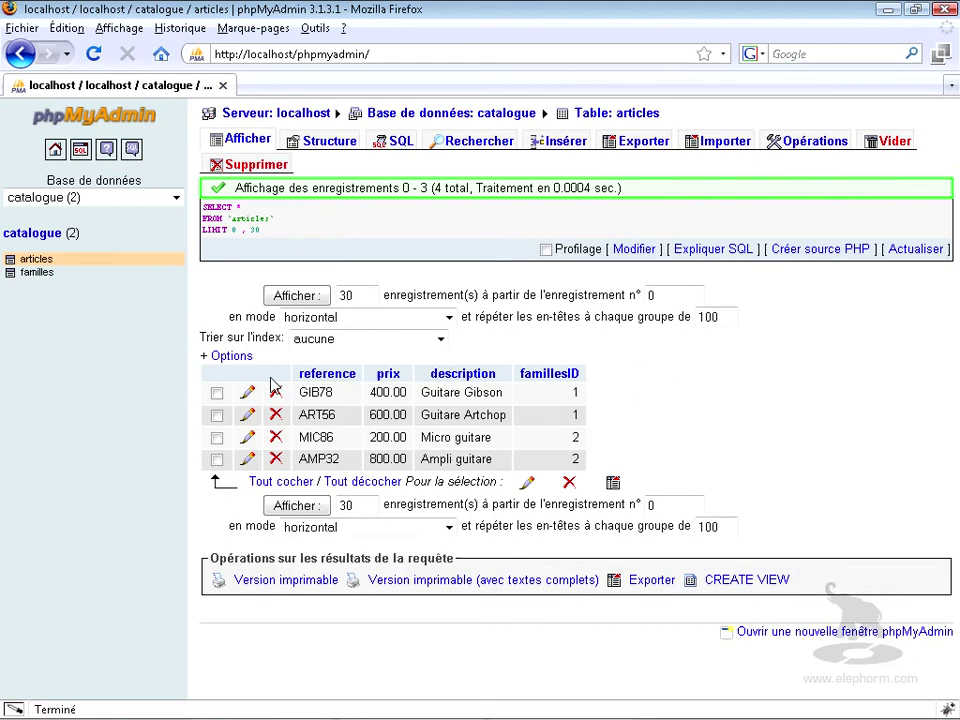
pyautogui.click(30, 232)
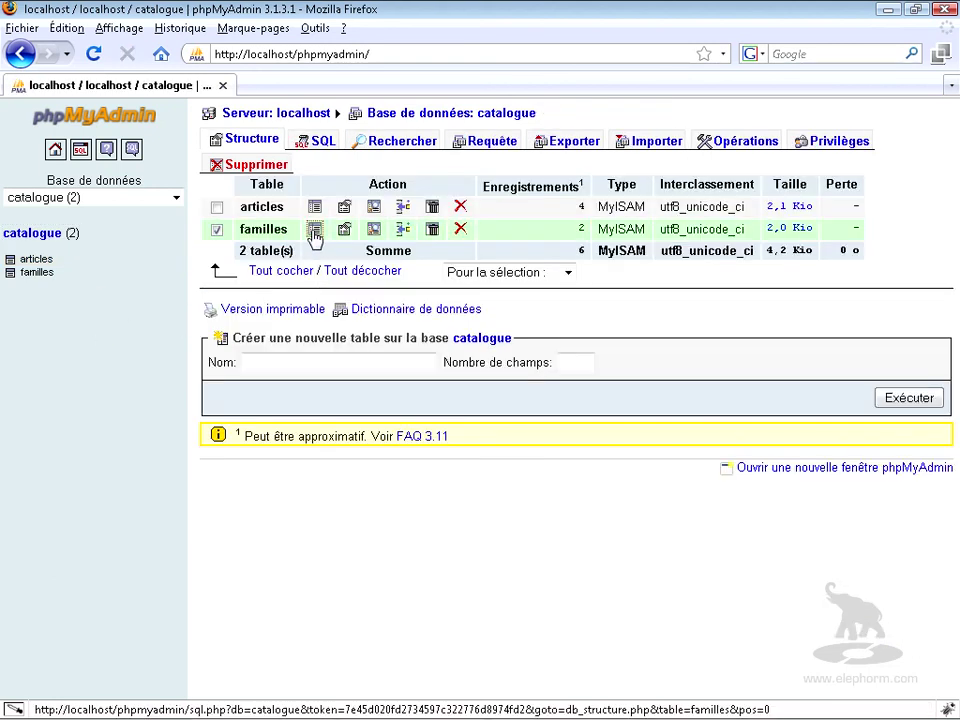
pyautogui.click(314, 231)
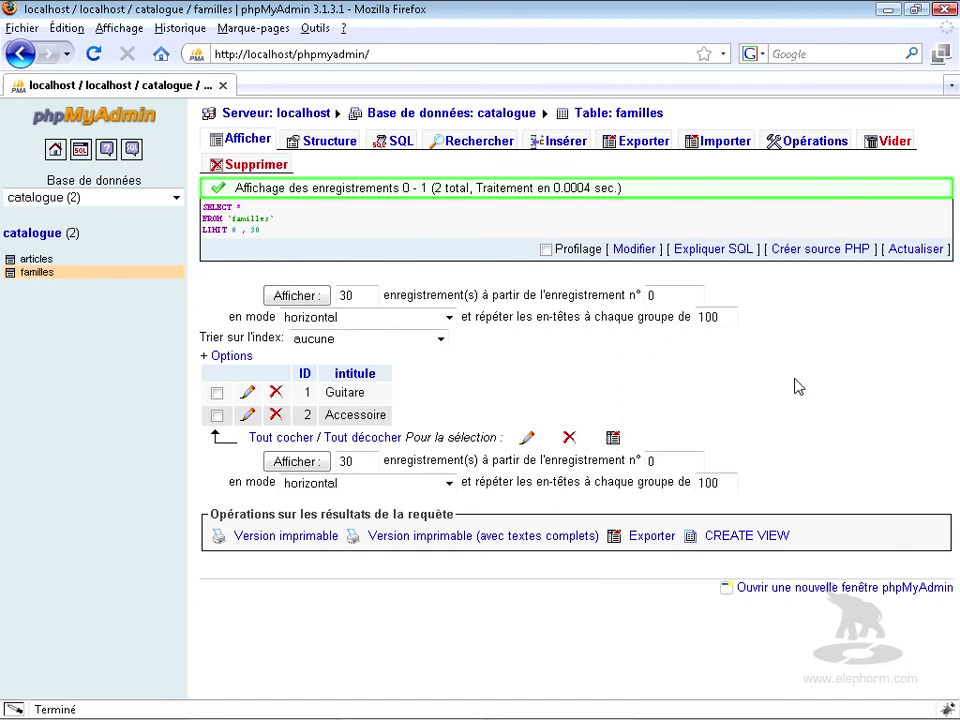